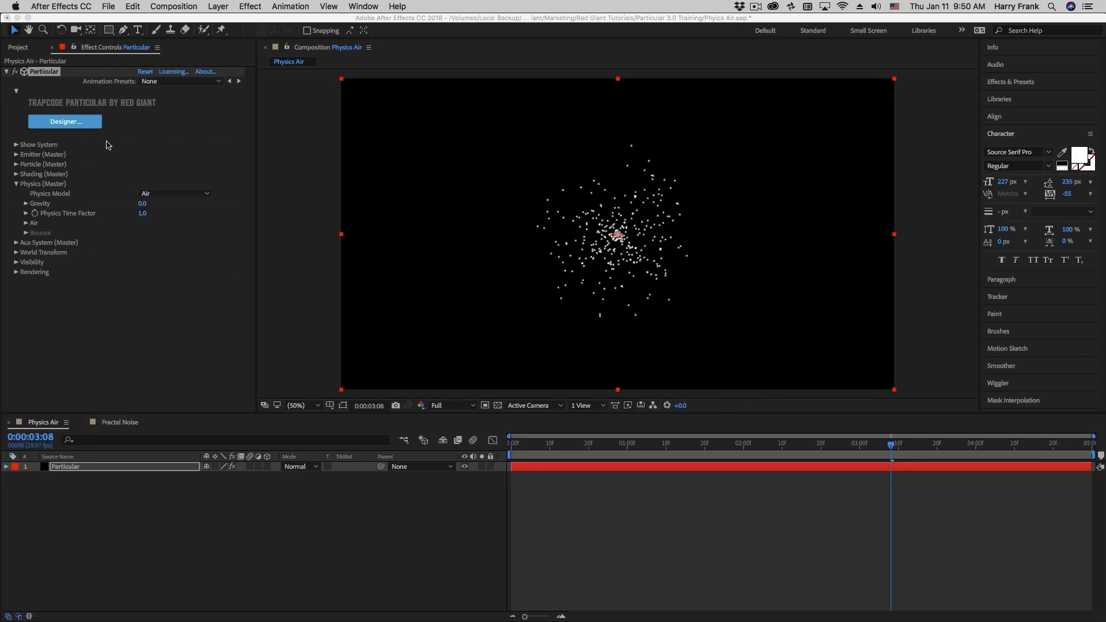
# Examine the Air and Bounce options of the Particular effect's Physics Model
pyautogui.click(27, 193)
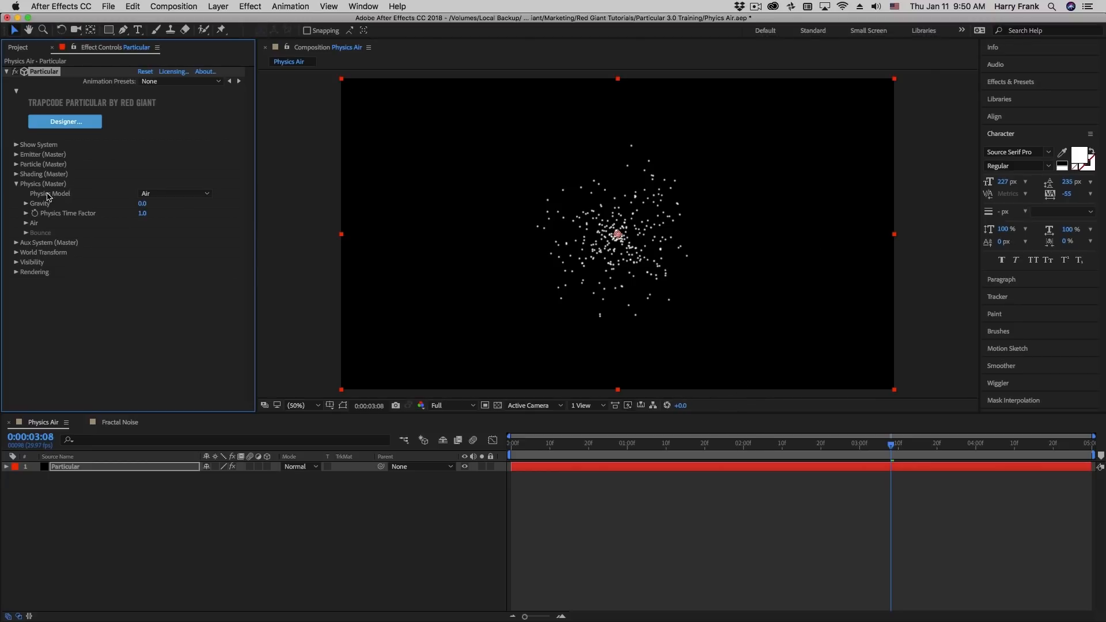
pyautogui.click(164, 194)
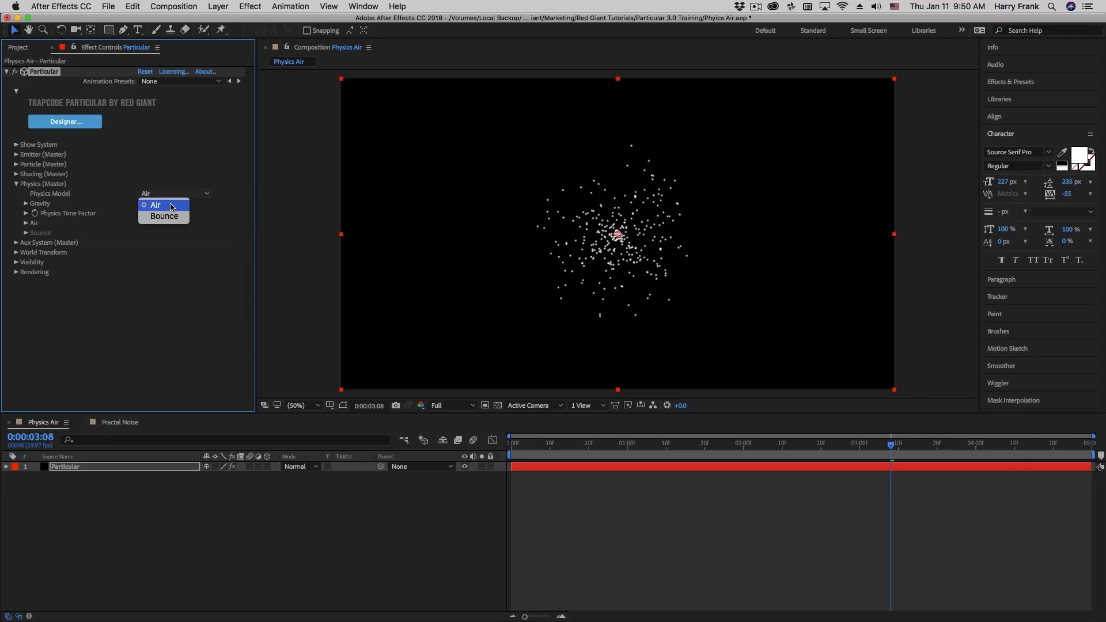
pyautogui.click(180, 206)
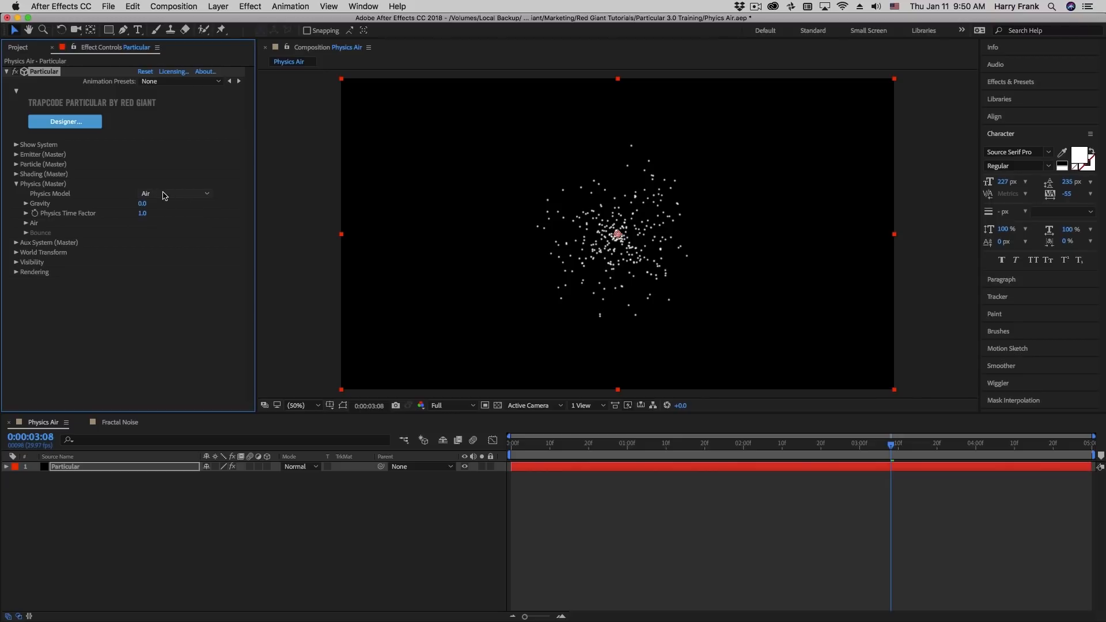
pyautogui.click(165, 195)
pyautogui.click(185, 217)
pyautogui.click(155, 195)
pyautogui.click(160, 205)
pyautogui.click(153, 194)
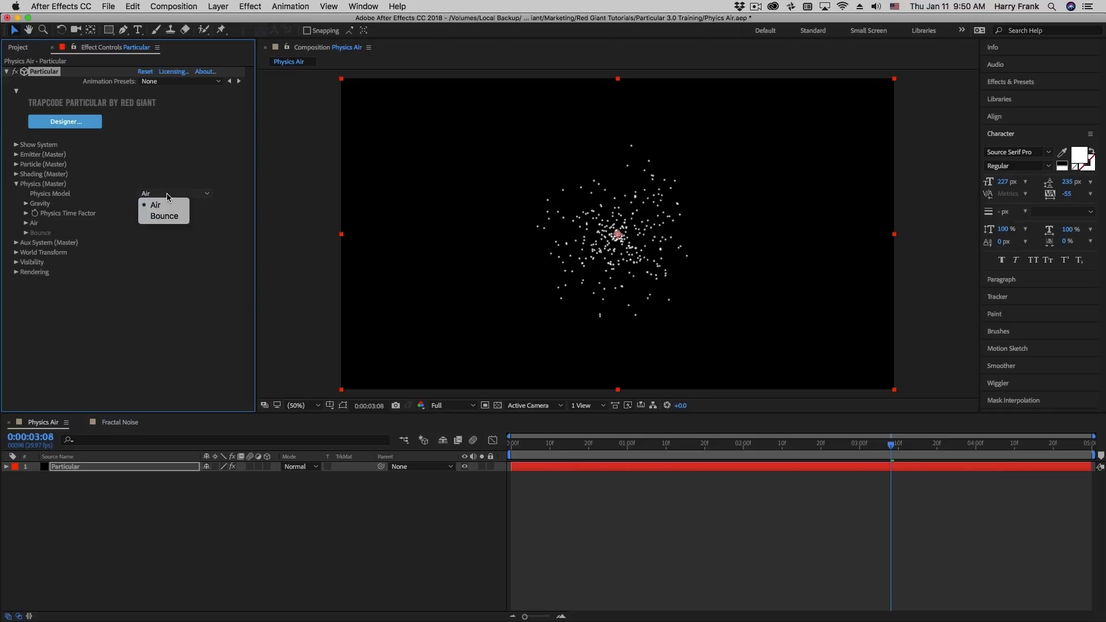
pyautogui.click(102, 271)
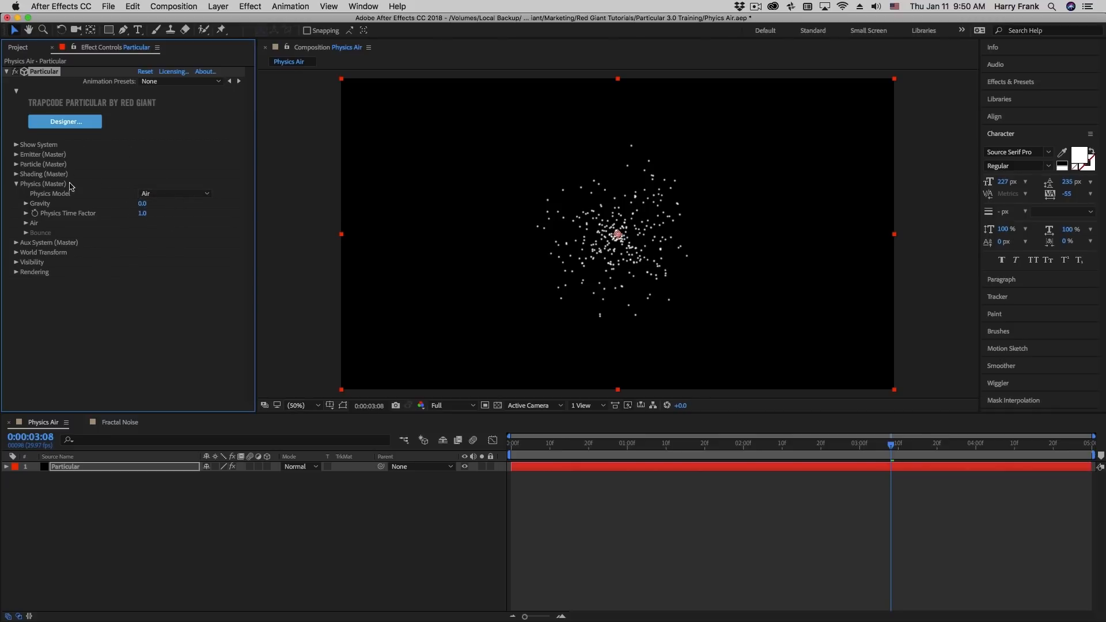
pyautogui.click(155, 194)
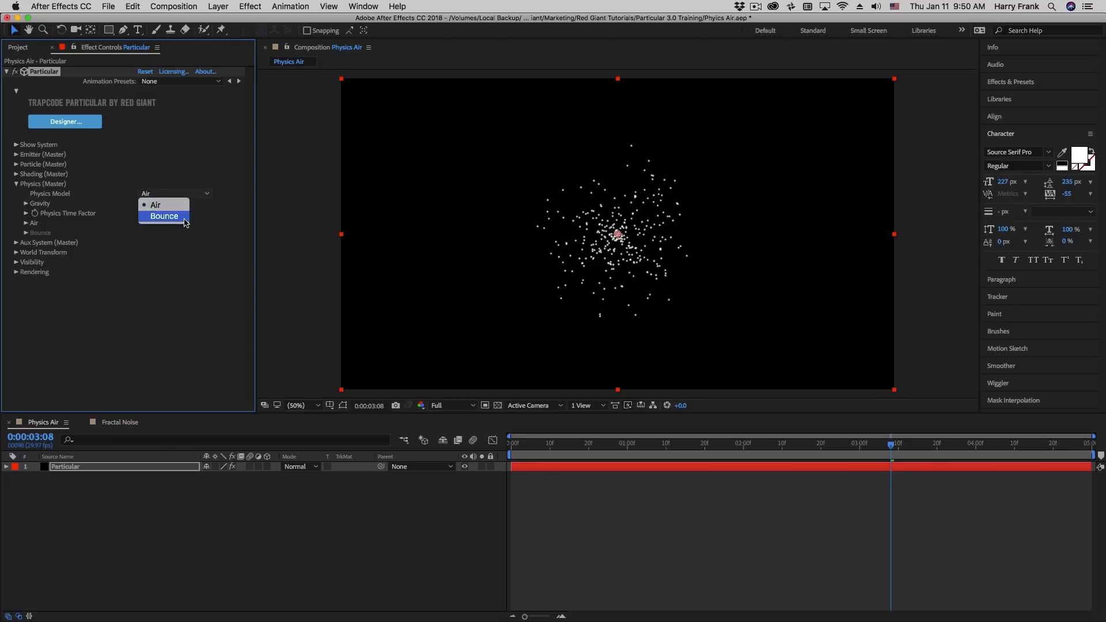
pyautogui.click(432, 308)
# Preview the particle emission with the Air physics model at several times across the Physics Air composition
pyautogui.click(597, 447)
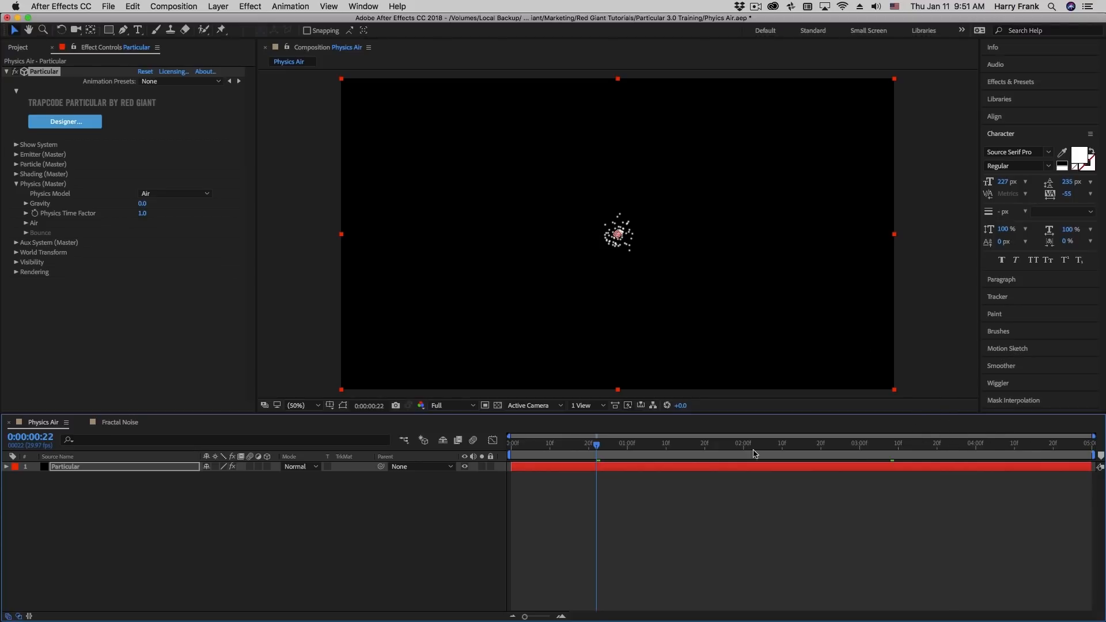
pyautogui.click(841, 454)
pyautogui.click(902, 454)
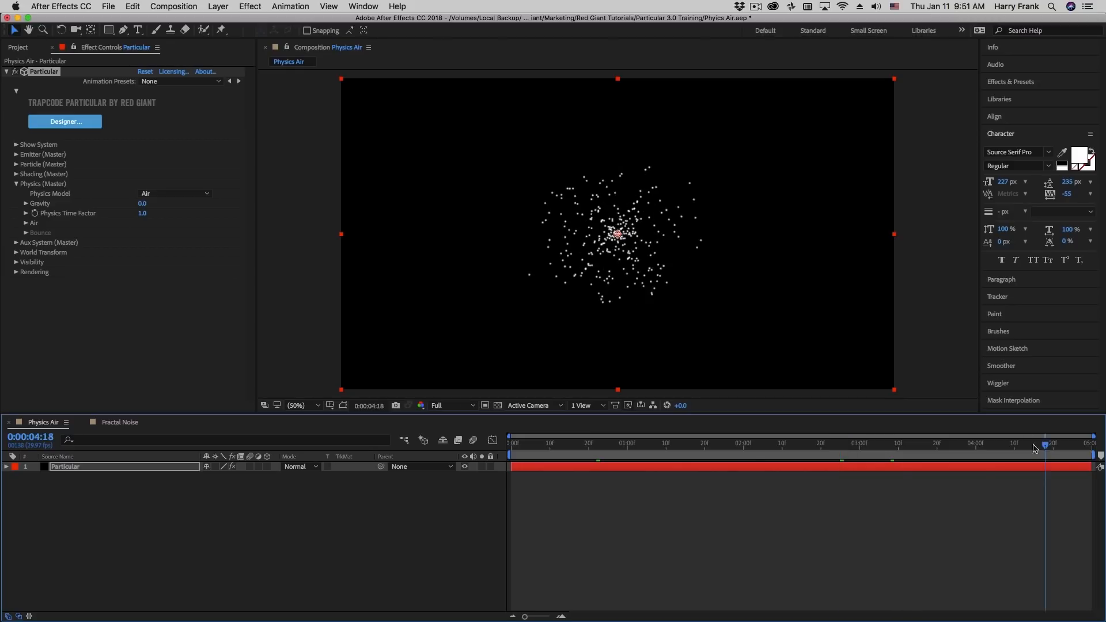
pyautogui.click(1018, 454)
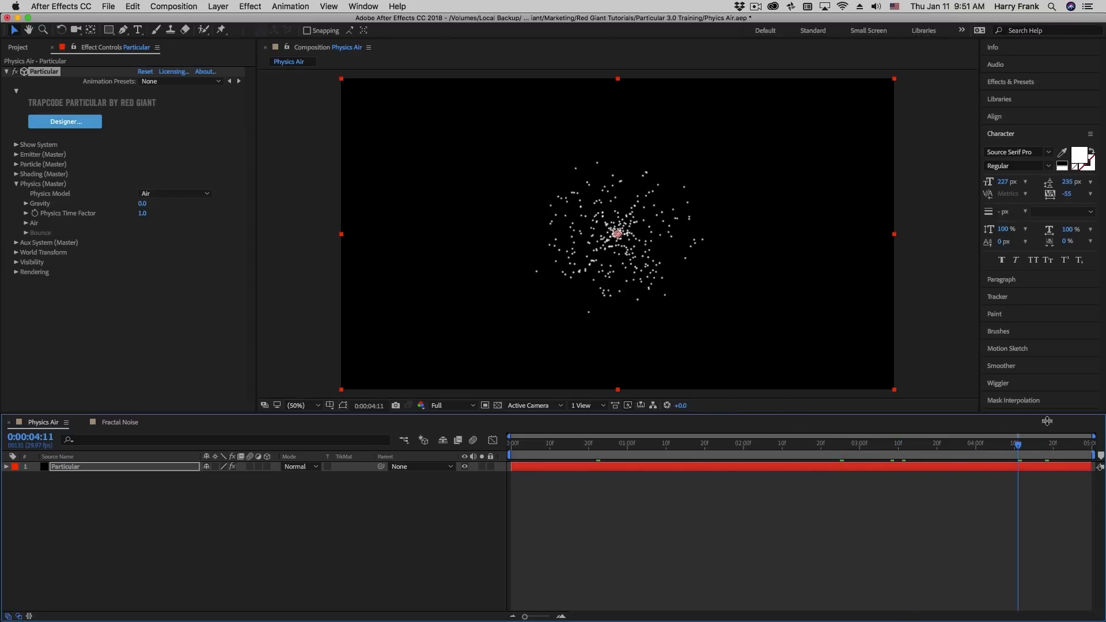
pyautogui.click(1085, 449)
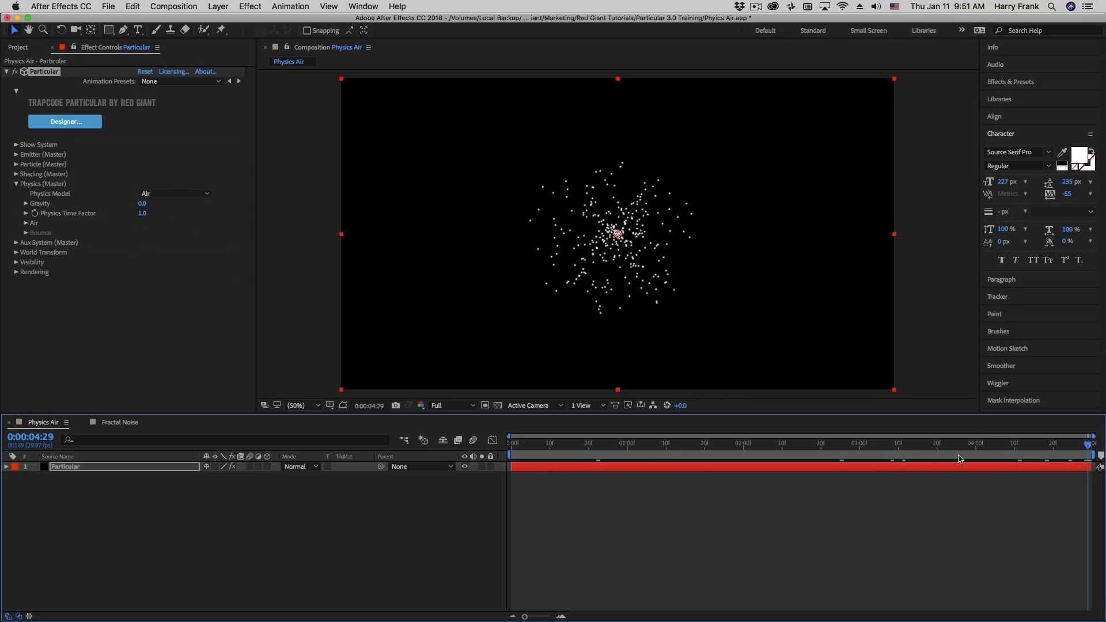
pyautogui.click(739, 443)
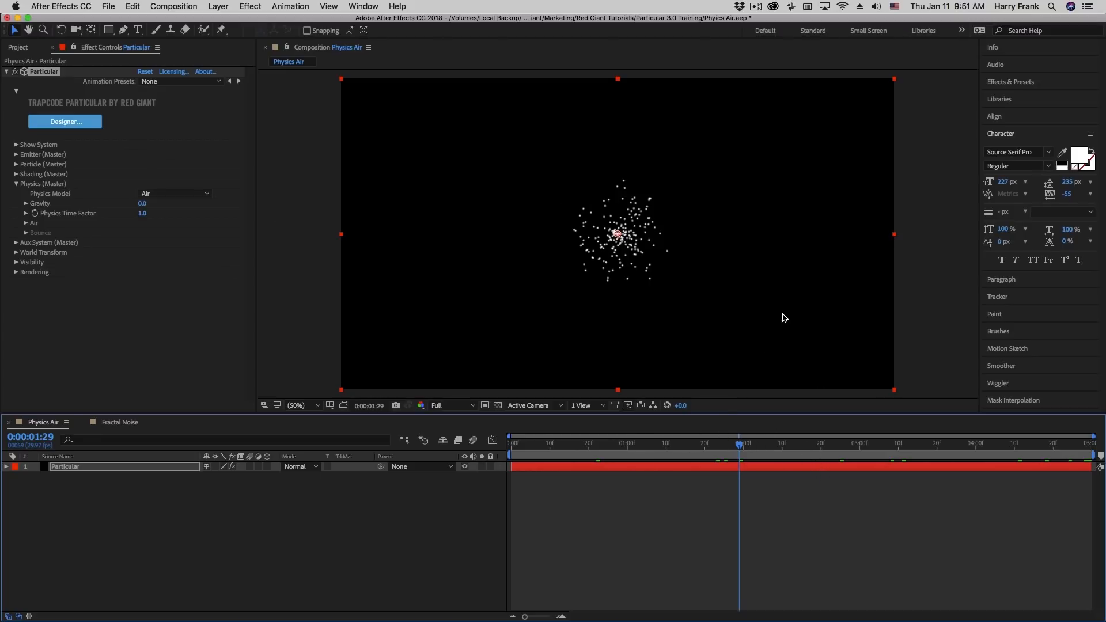
pyautogui.click(173, 193)
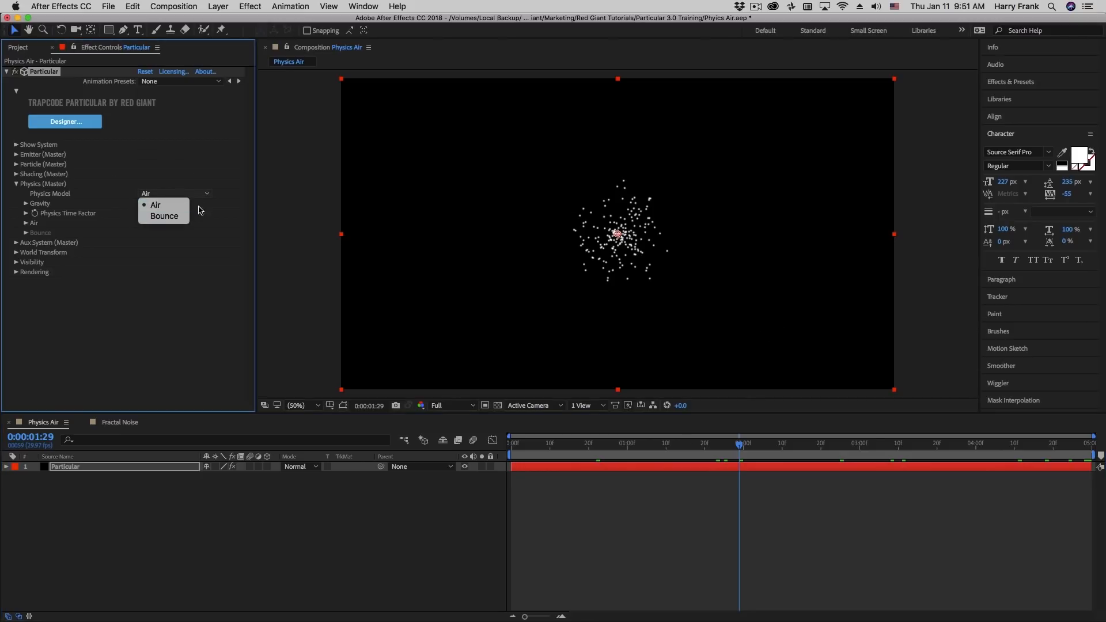
pyautogui.click(161, 284)
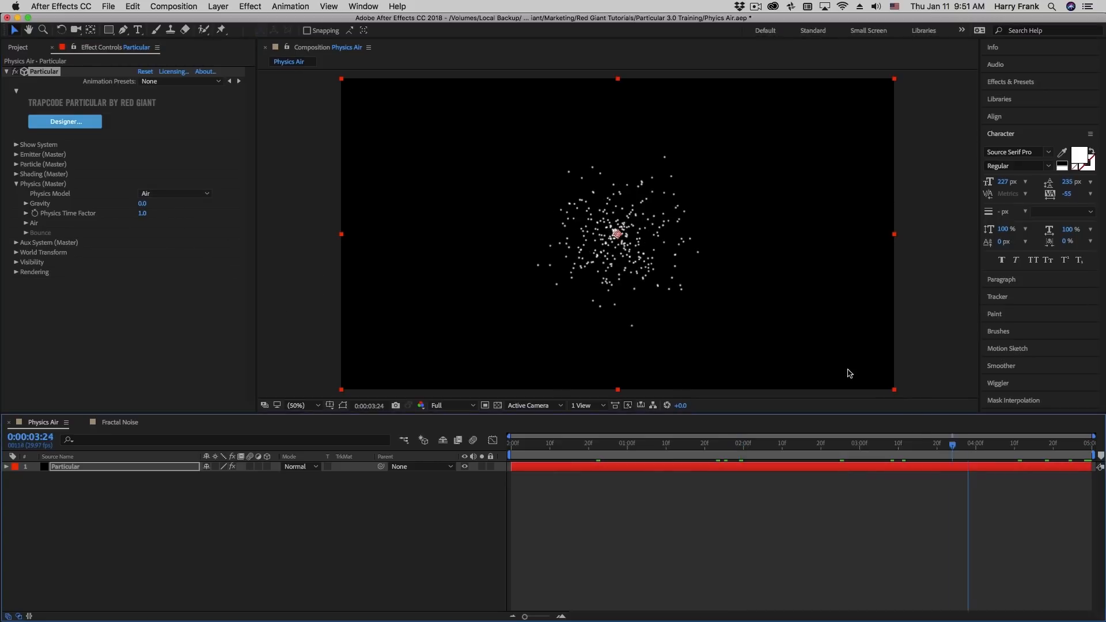
pyautogui.press('Home')
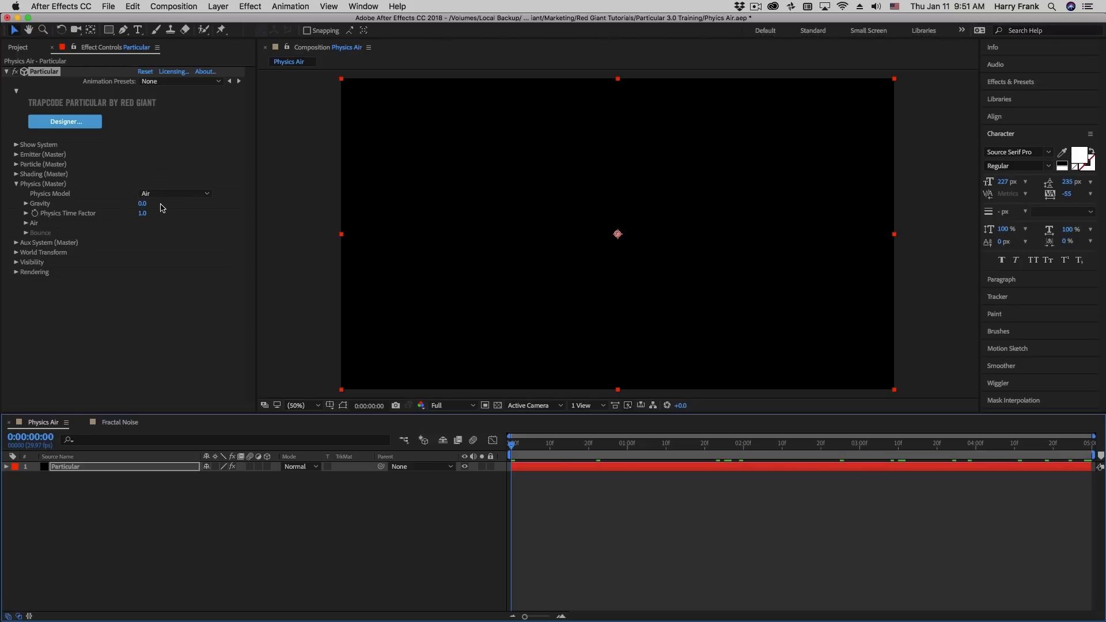
pyautogui.moveTo(824, 449); pyautogui.dragTo(829, 447)
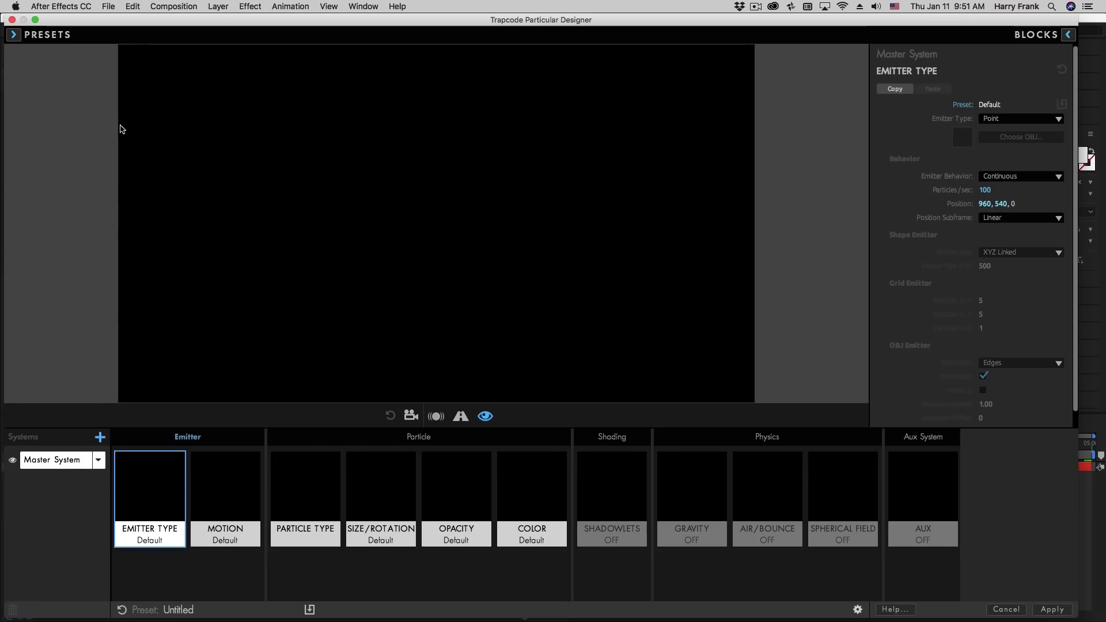
# Open the Particular Designer's Gravity block and try a Gravity of 100, followed by a negative value of -153
pyautogui.click(74, 122)
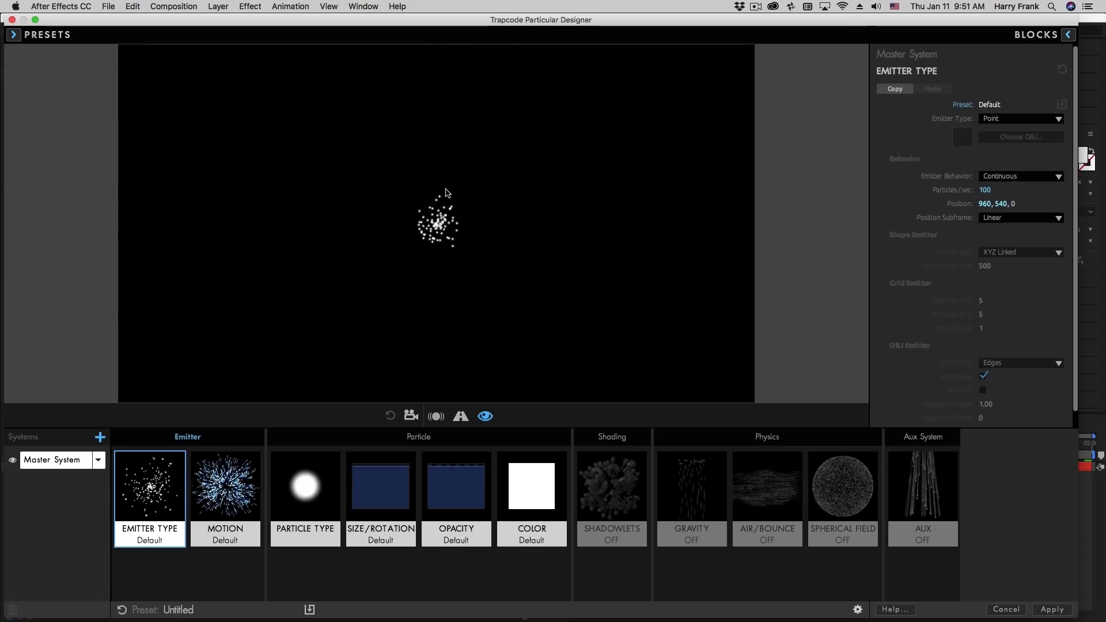
pyautogui.click(690, 513)
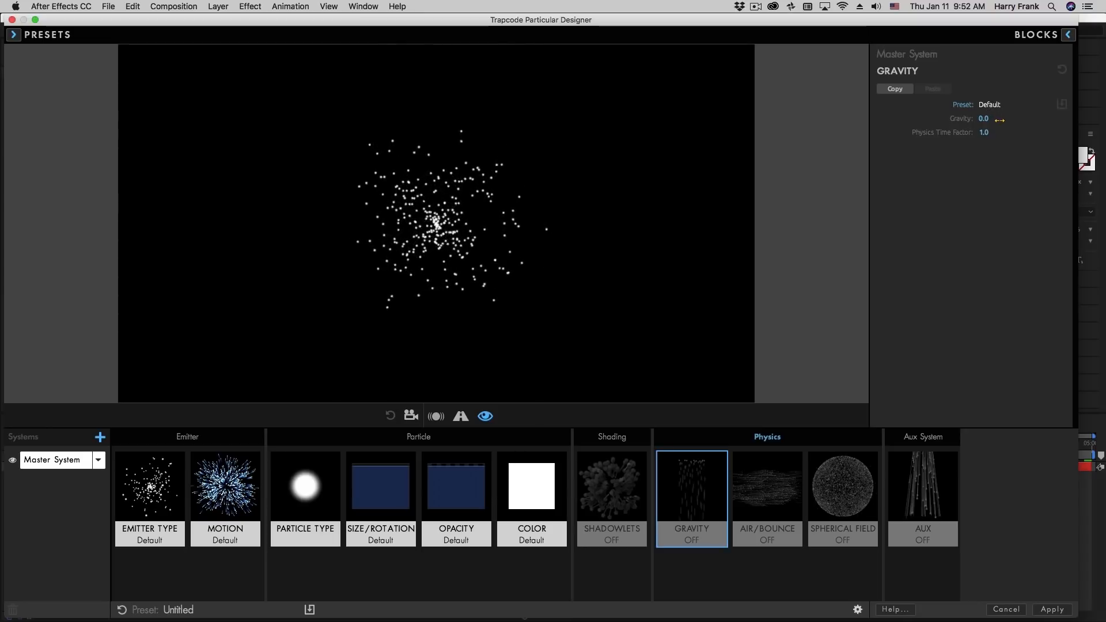
pyautogui.moveTo(992, 117); pyautogui.dragTo(1034, 117)
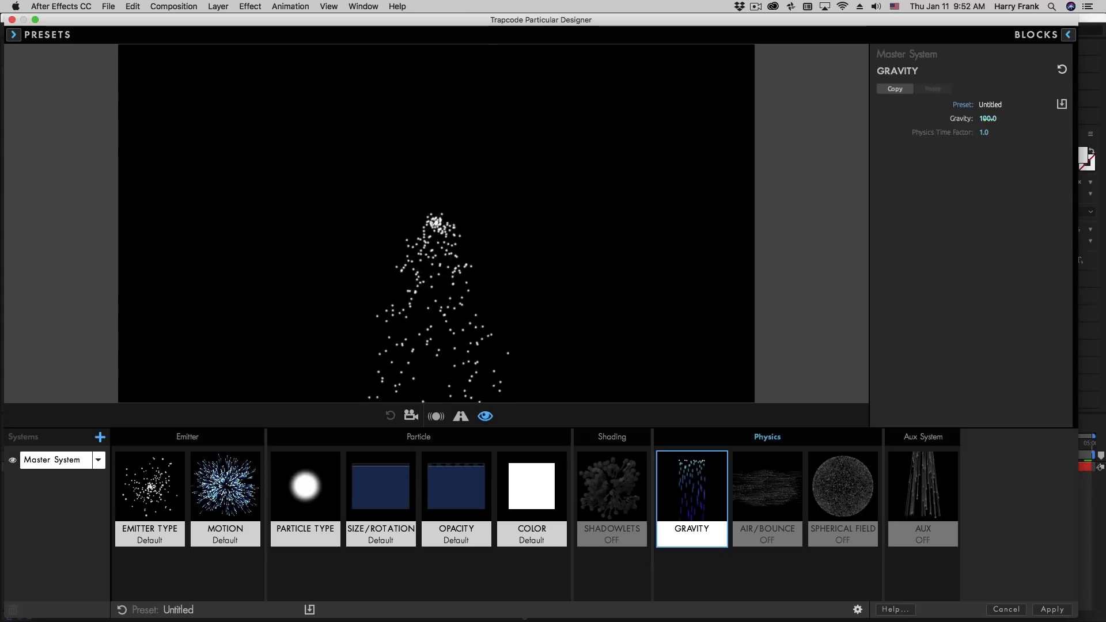
pyautogui.moveTo(986, 119); pyautogui.dragTo(392, 208)
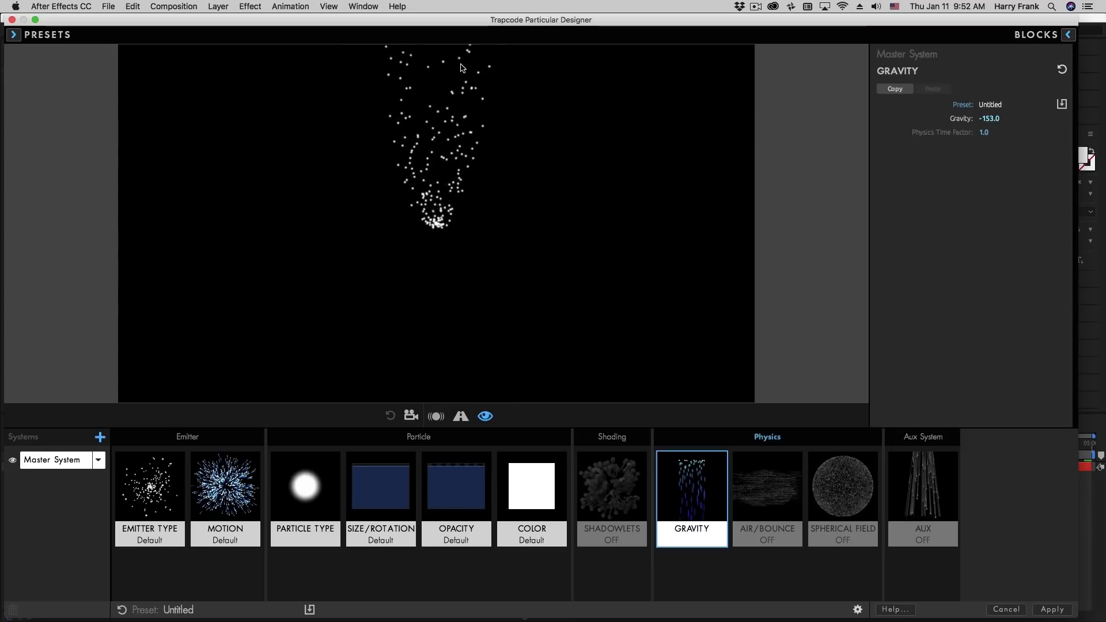
# Set the Master System's Gravity to 100
pyautogui.click(989, 119)
pyautogui.write('100')
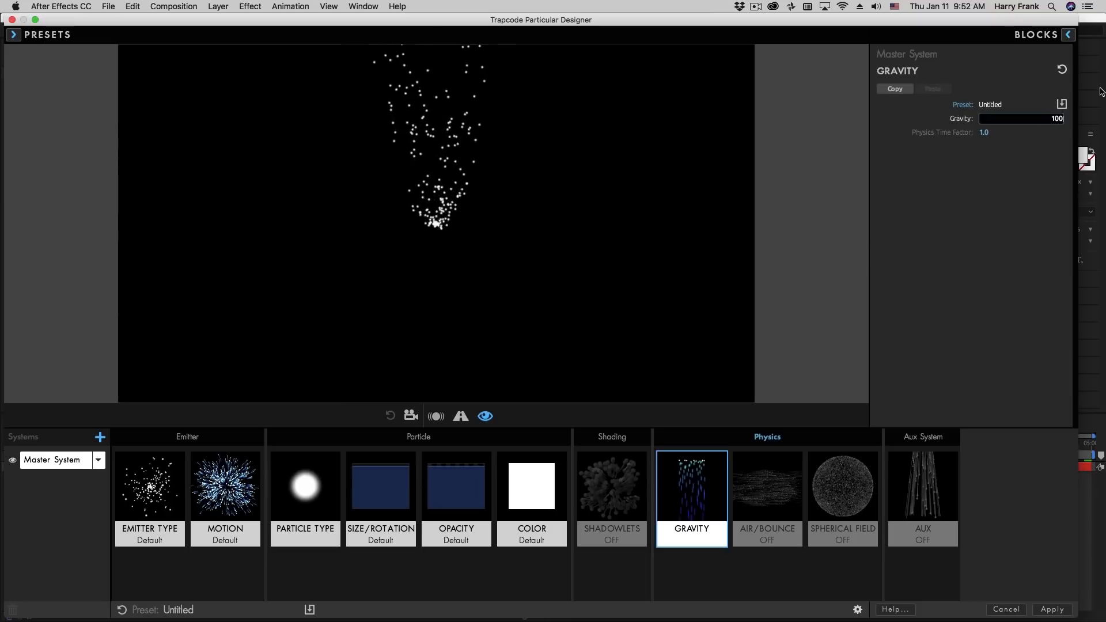
pyautogui.press('Return')
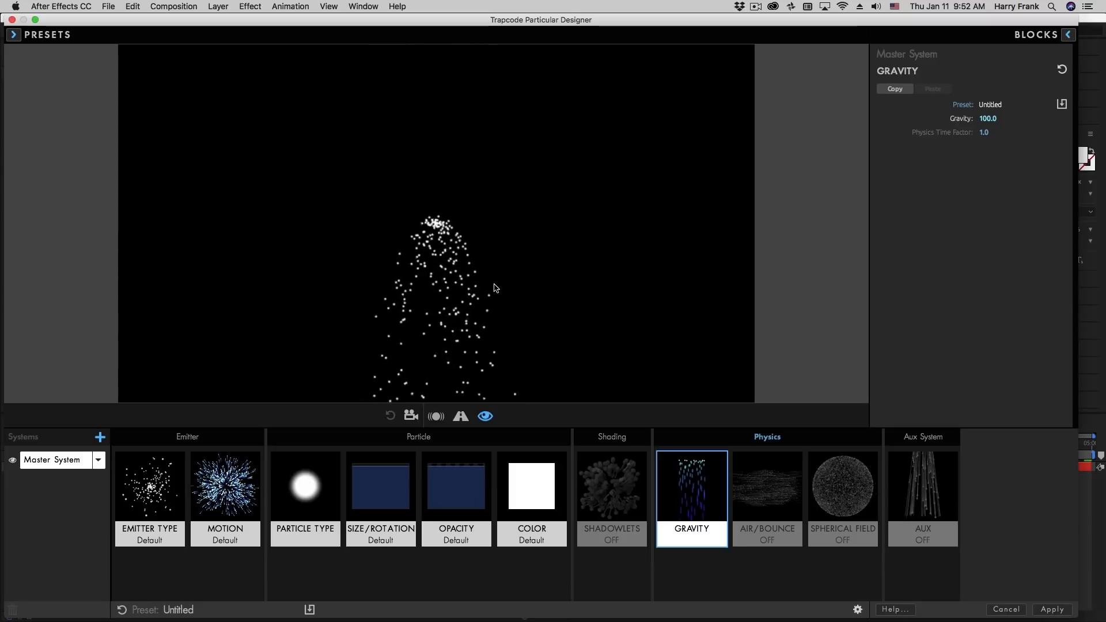
# Set the emitter's Velocity to 0 in the Motion block
pyautogui.click(226, 461)
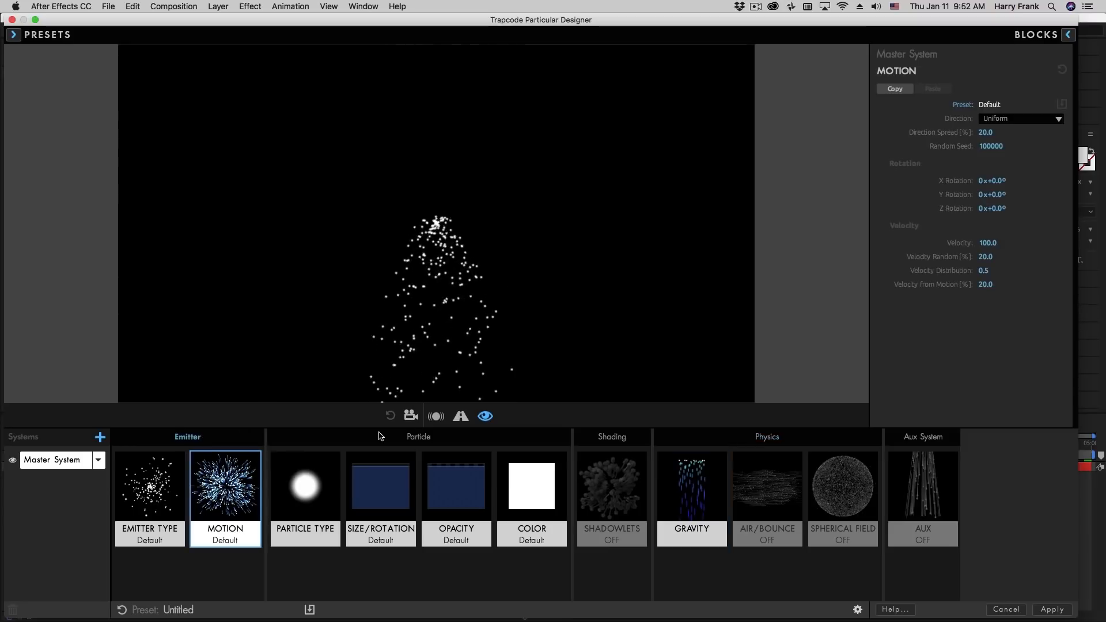
pyautogui.click(990, 242)
pyautogui.write('0')
pyautogui.press('Return')
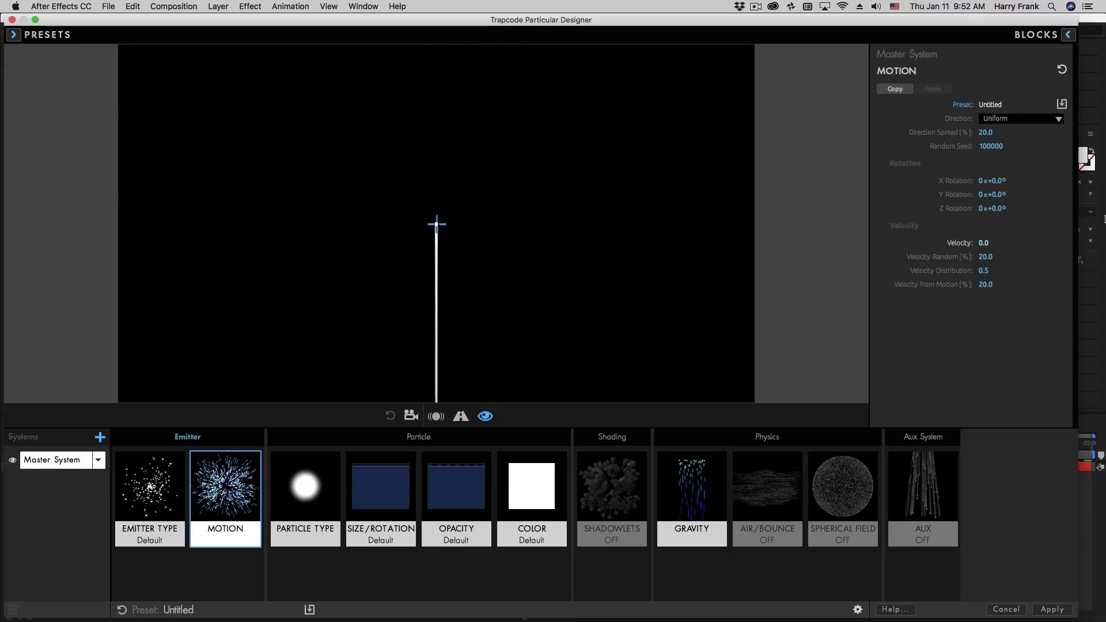
# Change the Master System's Emitter Type to Box
pyautogui.click(145, 492)
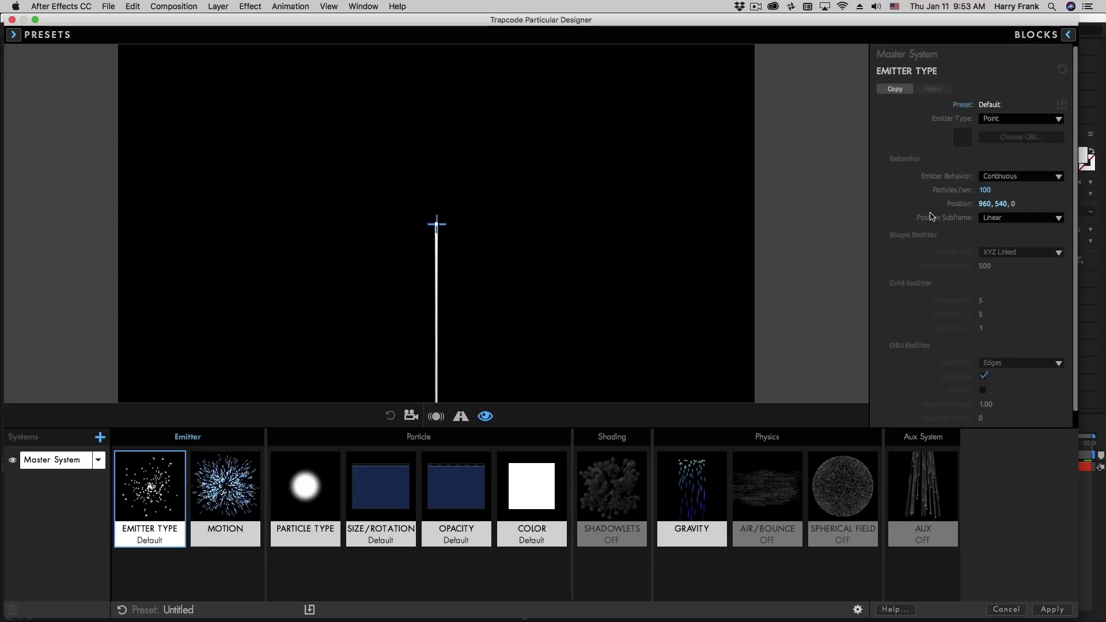
pyautogui.click(1010, 121)
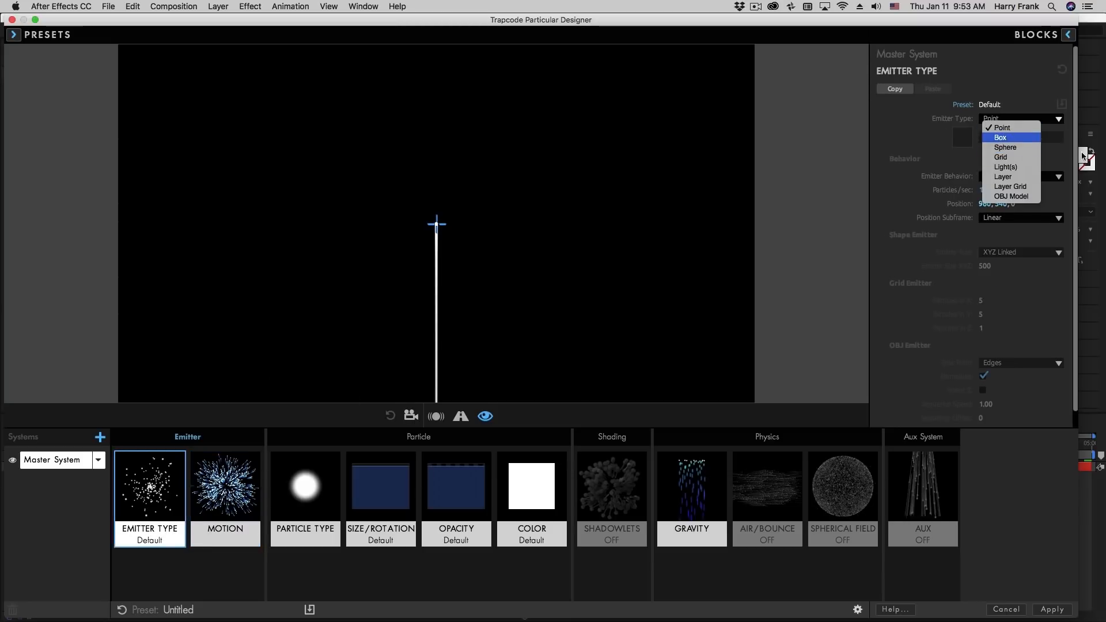
pyautogui.click(1001, 138)
# Set the Emitter Size to XYZ Individual, with X at 2000 and both Y and Z at 0
pyautogui.click(1008, 252)
pyautogui.click(1017, 271)
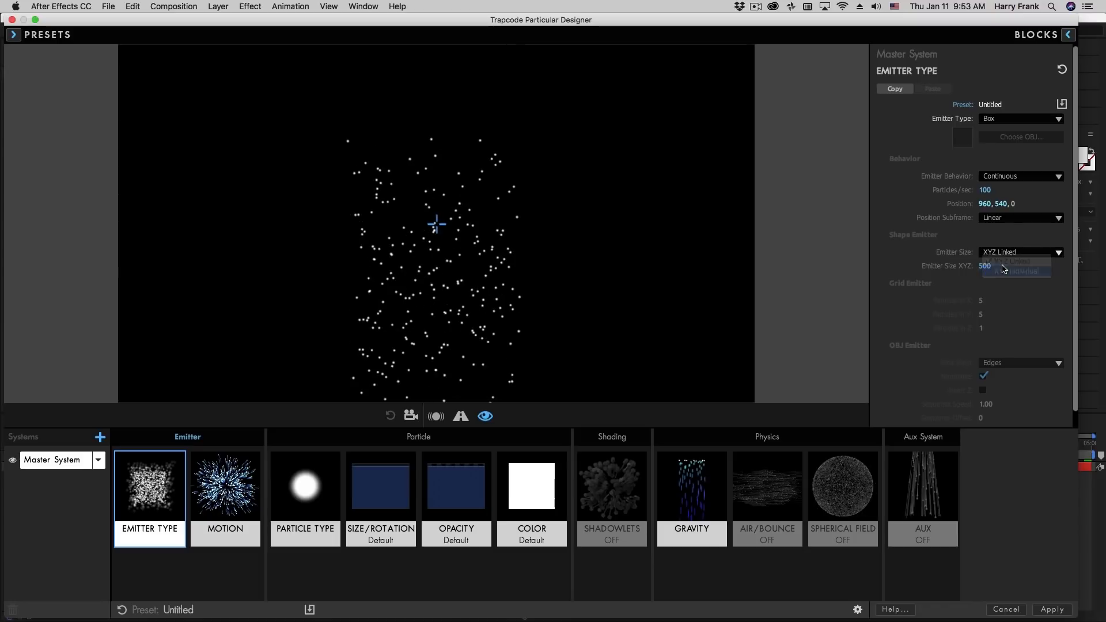
pyautogui.click(985, 266)
pyautogui.write('20')
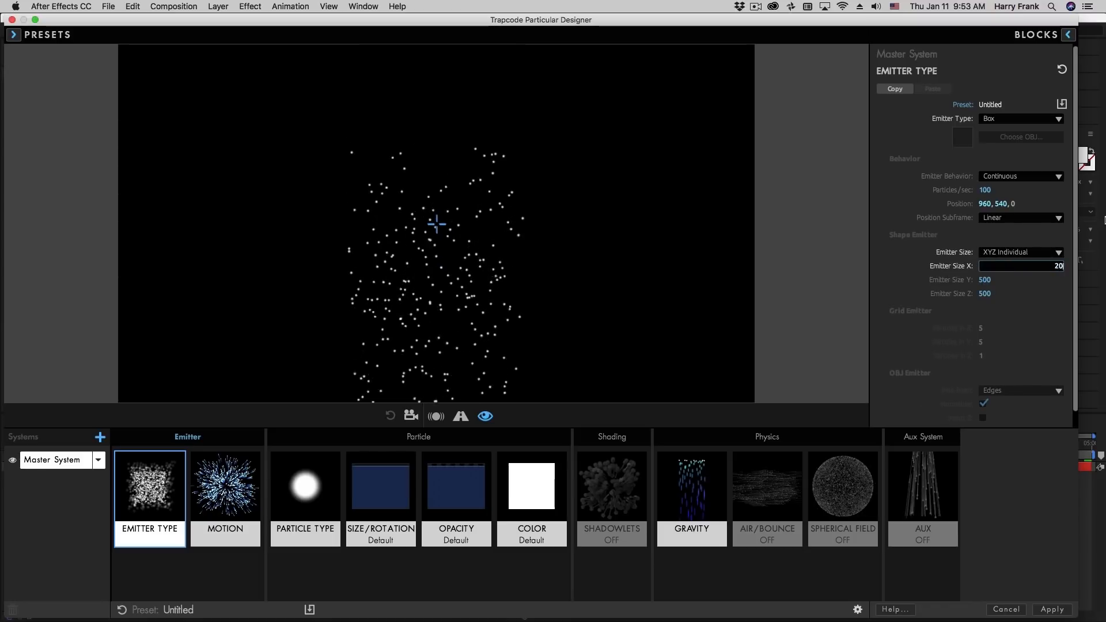
pyautogui.write('00')
pyautogui.press('Tab')
pyautogui.write('0')
pyautogui.press('Tab')
pyautogui.write('0')
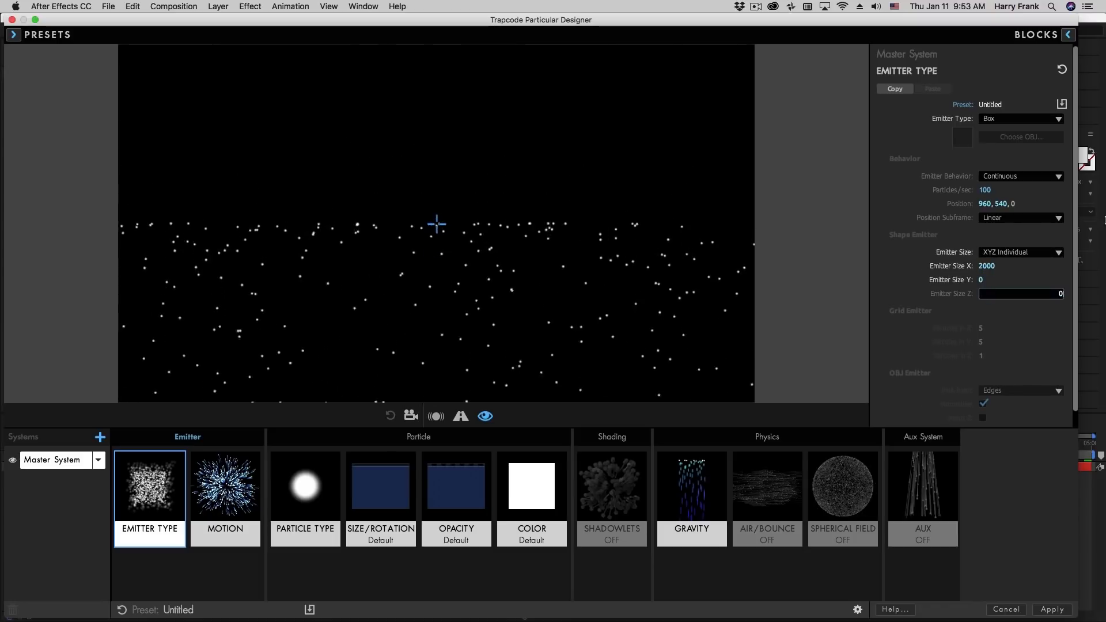
pyautogui.press('Return')
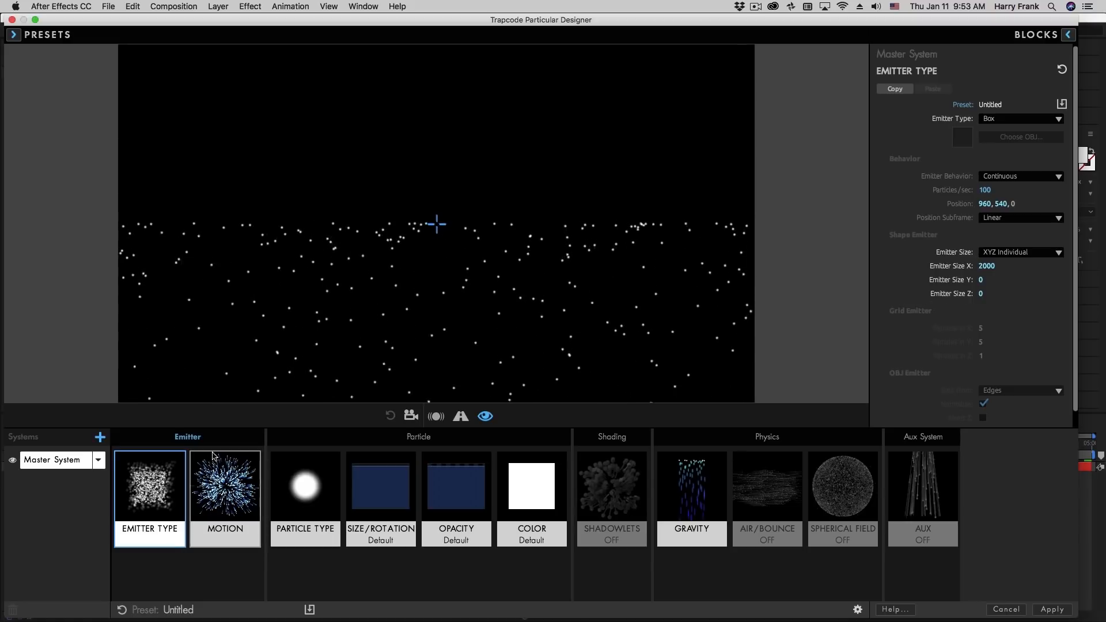
# Set the emitter's Particles/sec to 1000 and raise the emitter to a Y position of 312
pyautogui.click(990, 188)
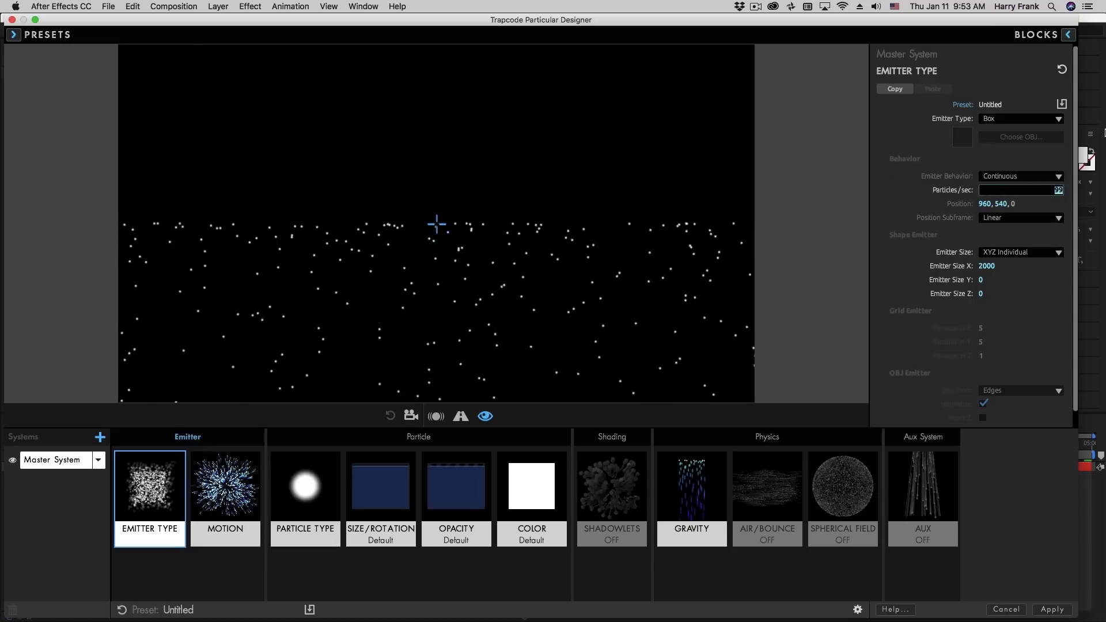
pyautogui.write('1000')
pyautogui.press('Return')
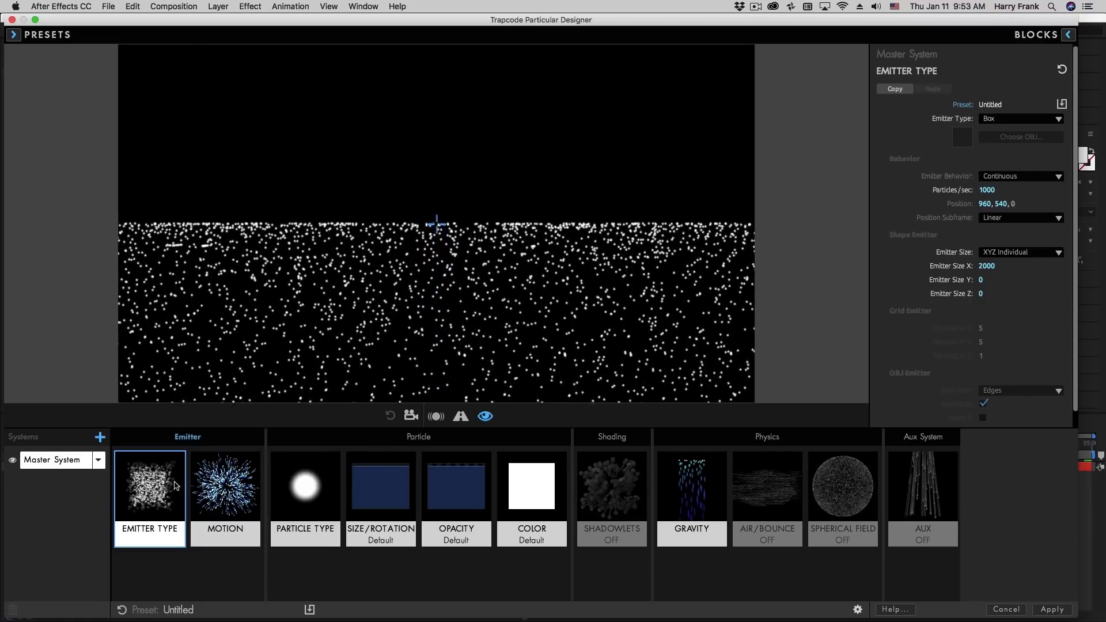
pyautogui.moveTo(1001, 204); pyautogui.dragTo(840, 204)
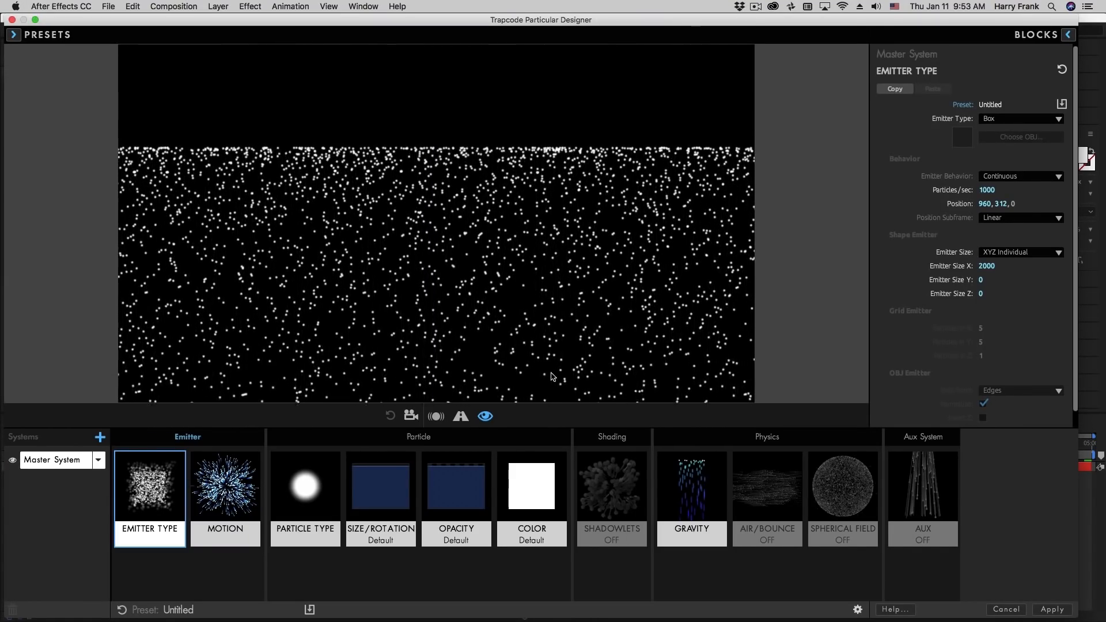
# Review the Master System's Gravity and Motion settings and open the Air/Bounce block
pyautogui.click(692, 490)
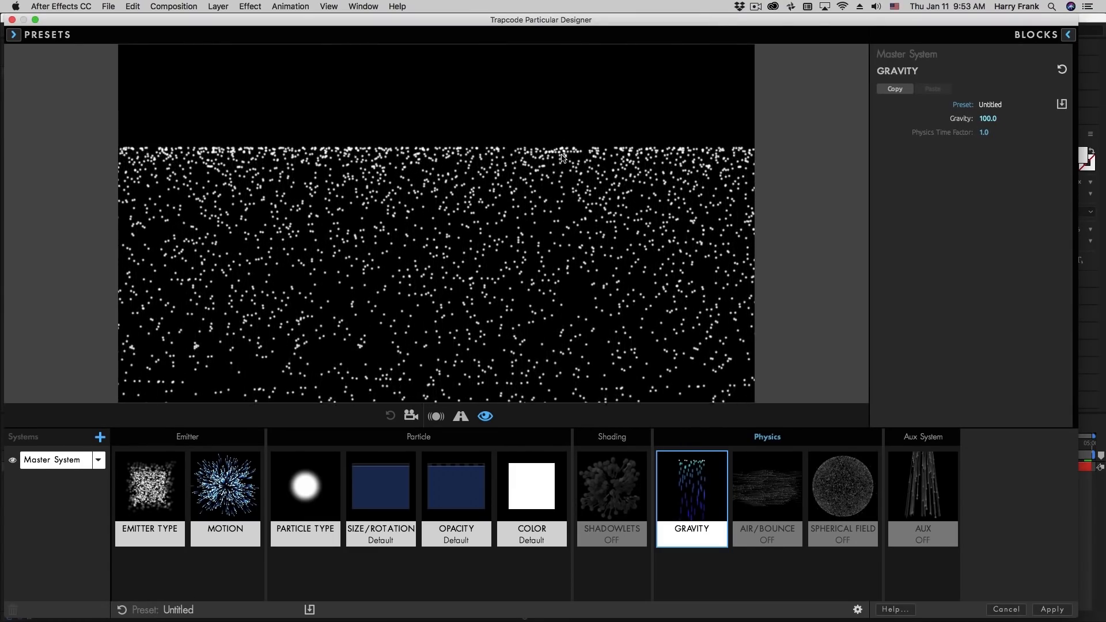
pyautogui.click(256, 478)
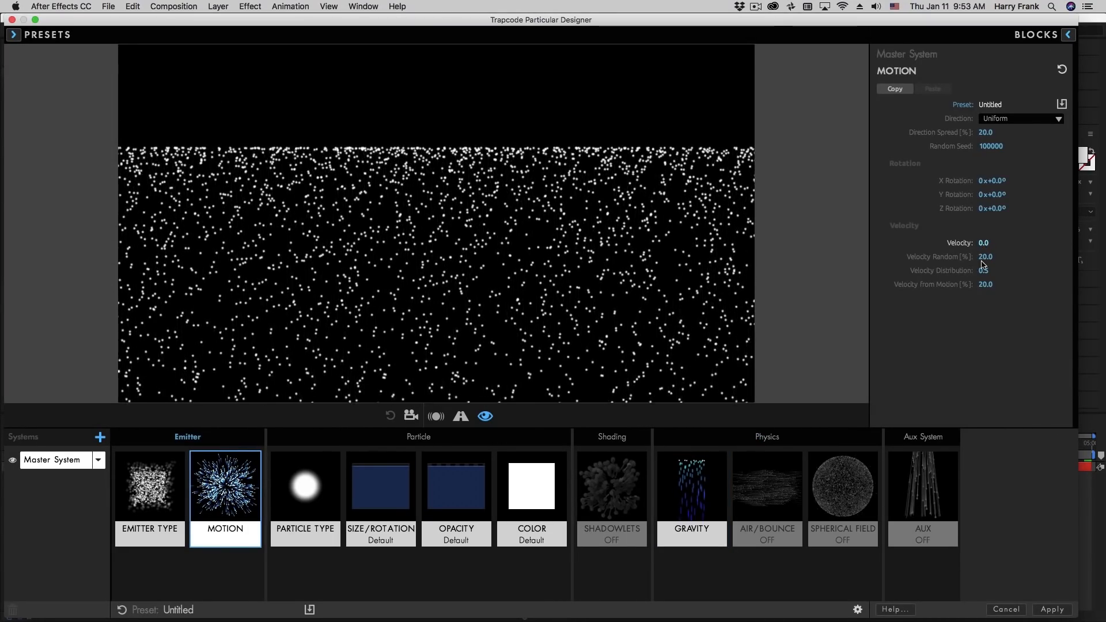
pyautogui.click(773, 482)
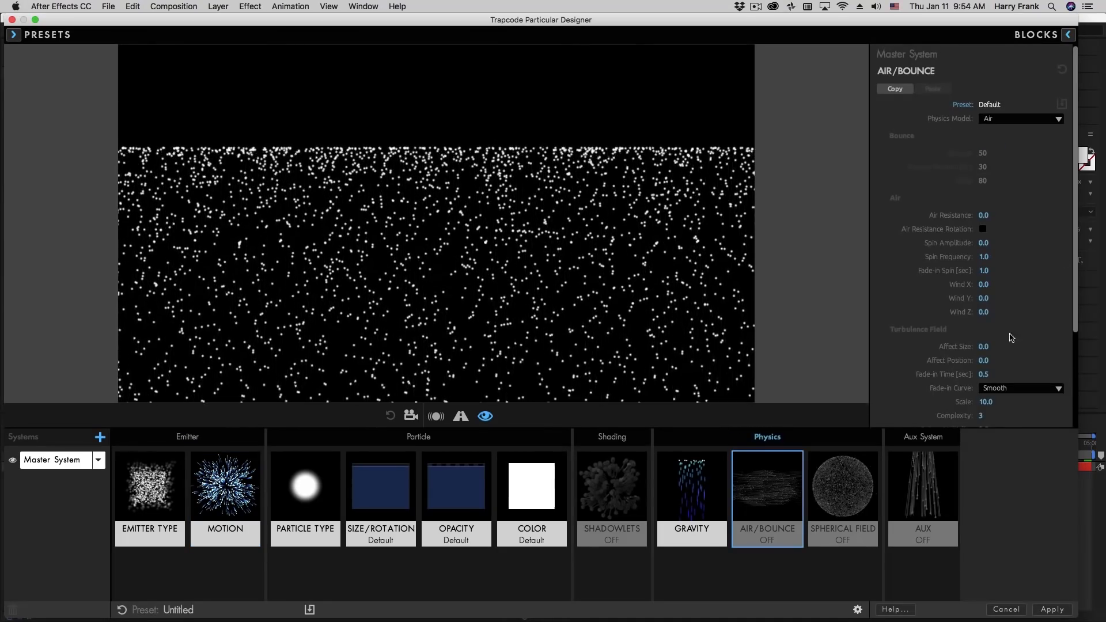
# Show the Master System's Gravity block and apply the Designer setup to return to the composition
pyautogui.click(698, 477)
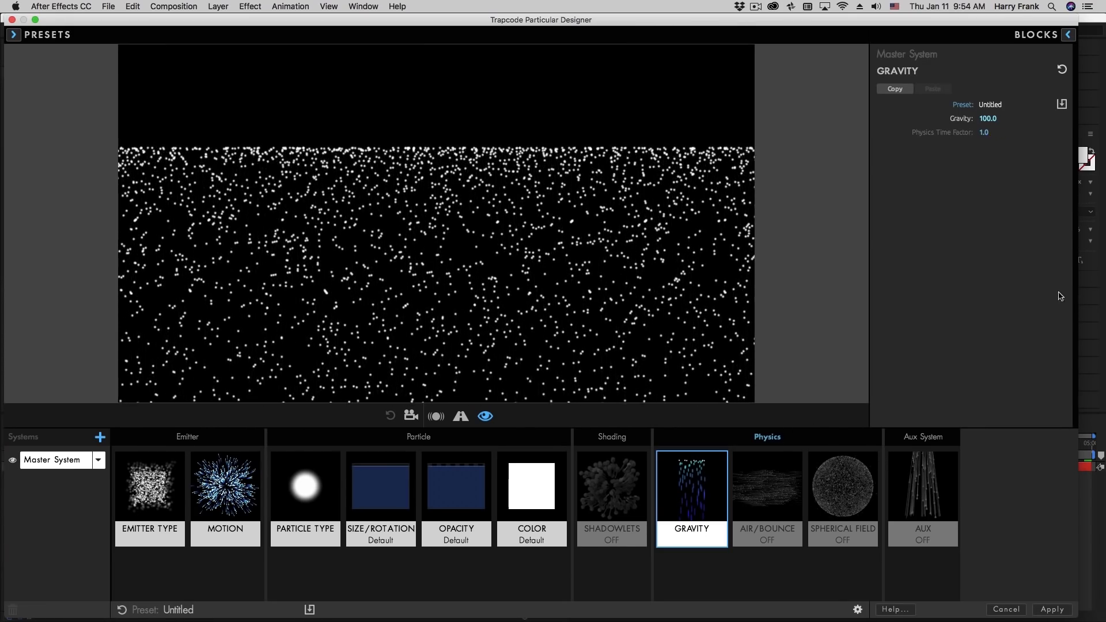
pyautogui.click(1052, 610)
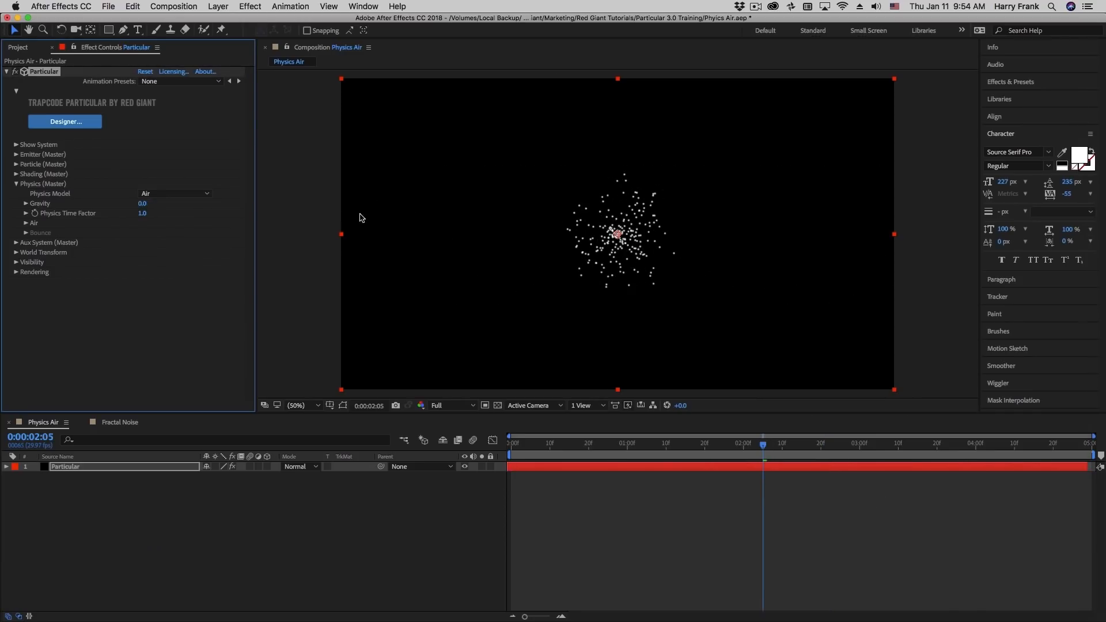
# Add a two-node camera with the 28mm preset to the Physics Air composition
pyautogui.click(218, 6)
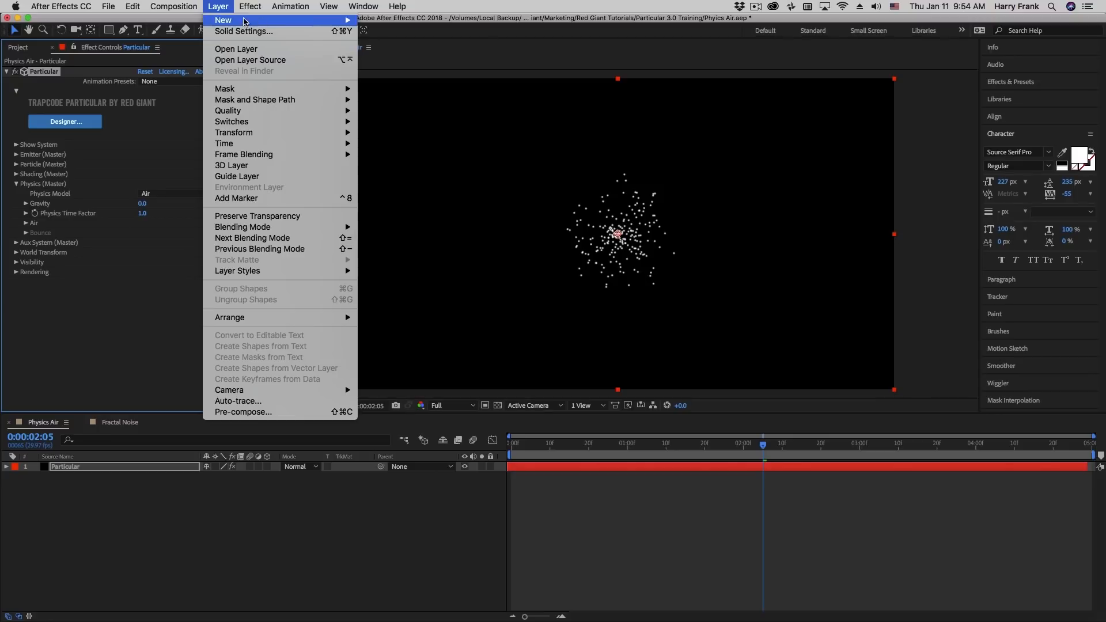
pyautogui.moveTo(224, 20)
pyautogui.click(403, 56)
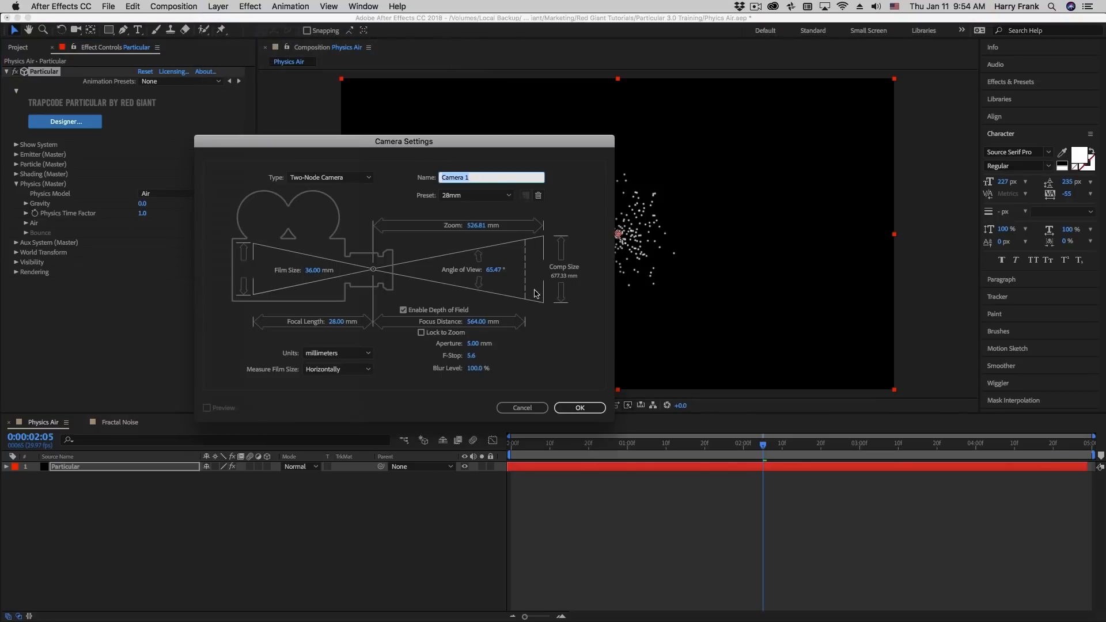
pyautogui.click(580, 407)
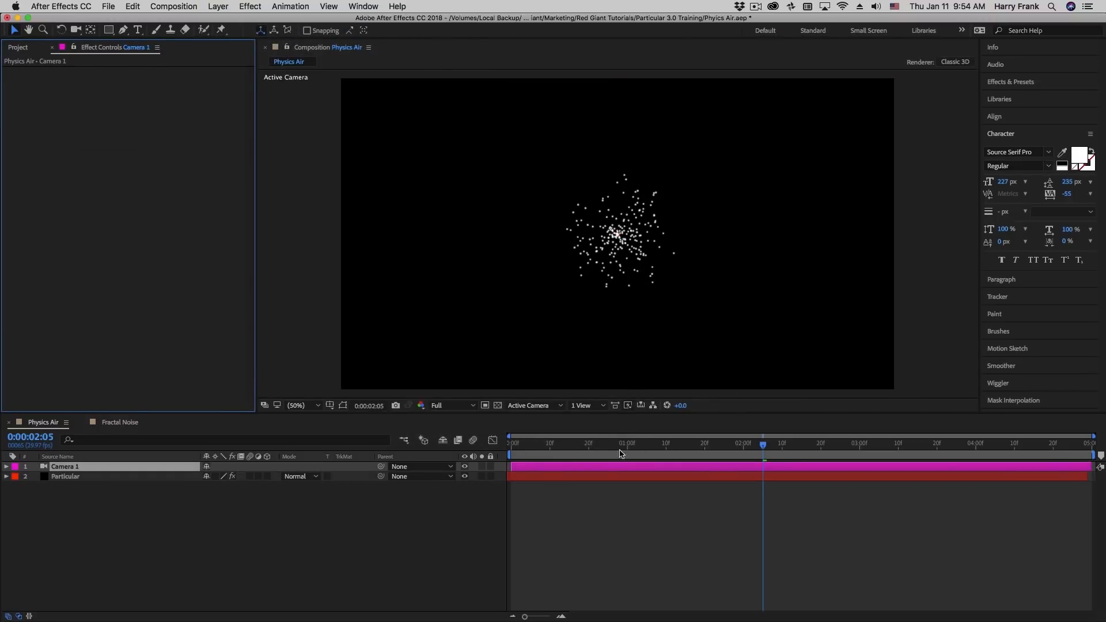
# Check the emission over time and set the Particular layer's Physics Time Factor to 2.0
pyautogui.click(638, 449)
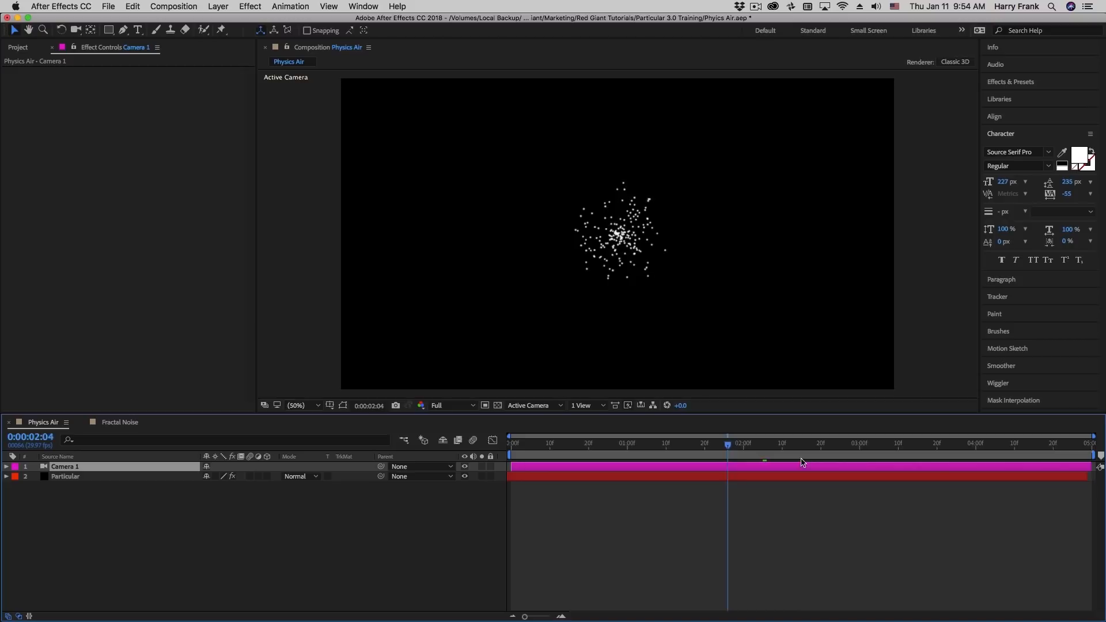
pyautogui.click(86, 476)
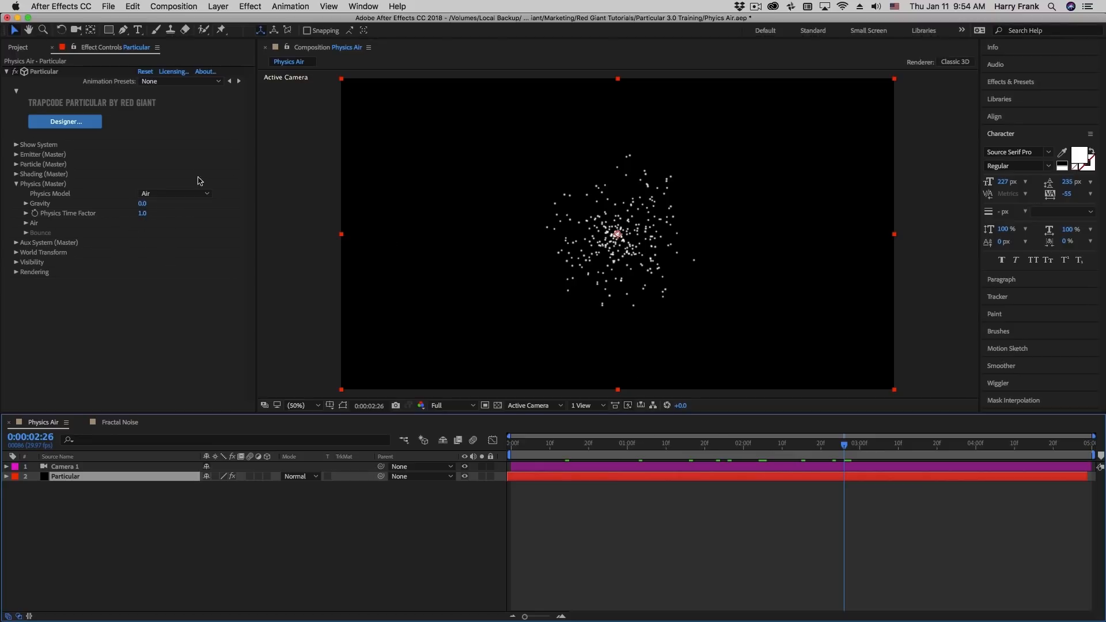
pyautogui.moveTo(627, 459); pyautogui.dragTo(915, 461)
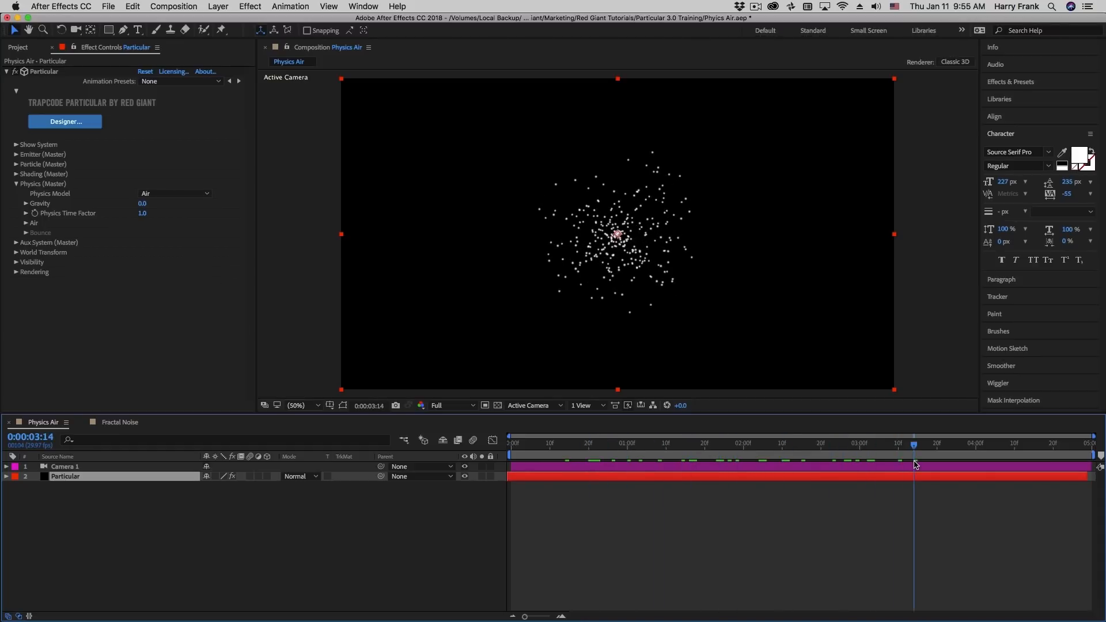
pyautogui.click(142, 213)
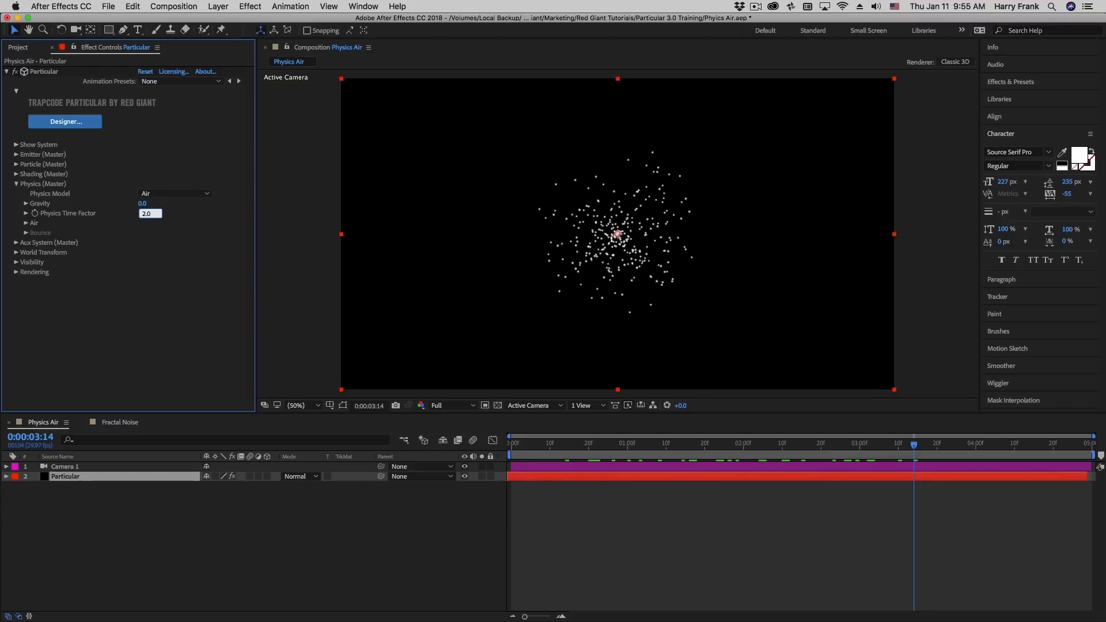
pyautogui.press('Return')
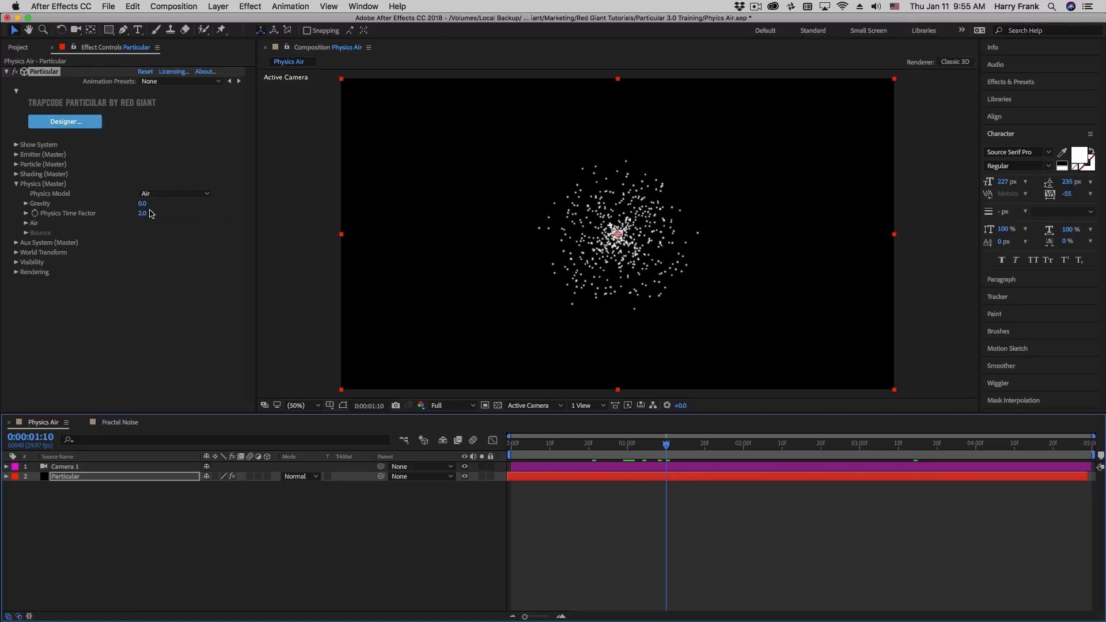
# Set the master emitter's behavior to Explode, with Particles/sec at 10000 and Velocity at 3000
pyautogui.click(17, 154)
pyautogui.click(209, 165)
pyautogui.click(167, 187)
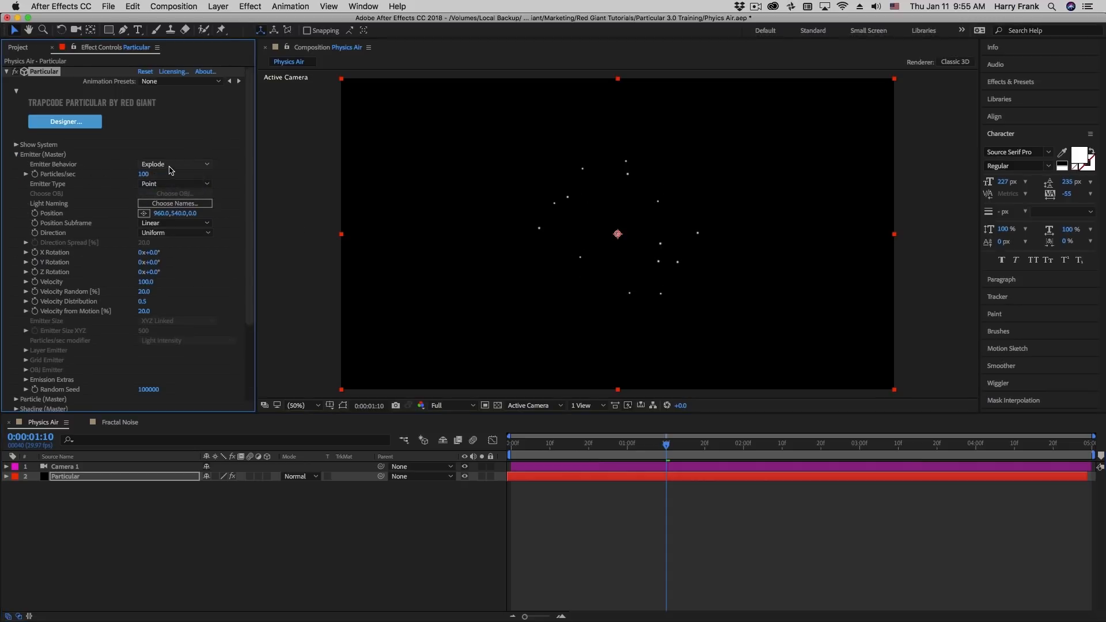
pyautogui.click(145, 174)
pyautogui.write('10000')
pyautogui.press('Return')
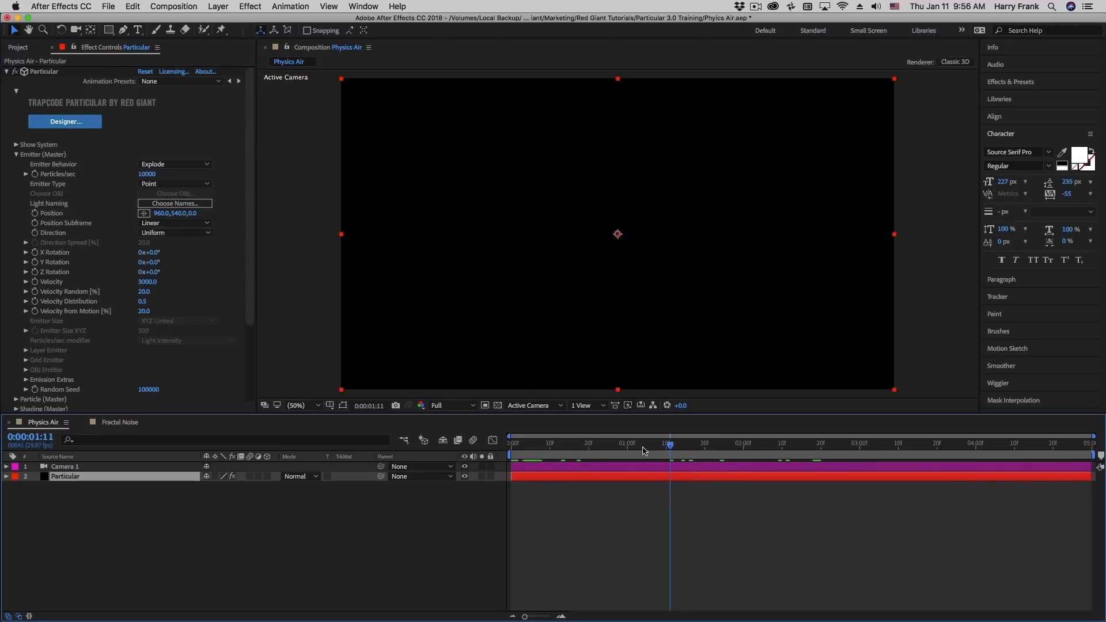
# Preview the particle explosion from the start and park the time at frame 2
pyautogui.moveTo(644, 450); pyautogui.dragTo(510, 446)
pyautogui.press('space')
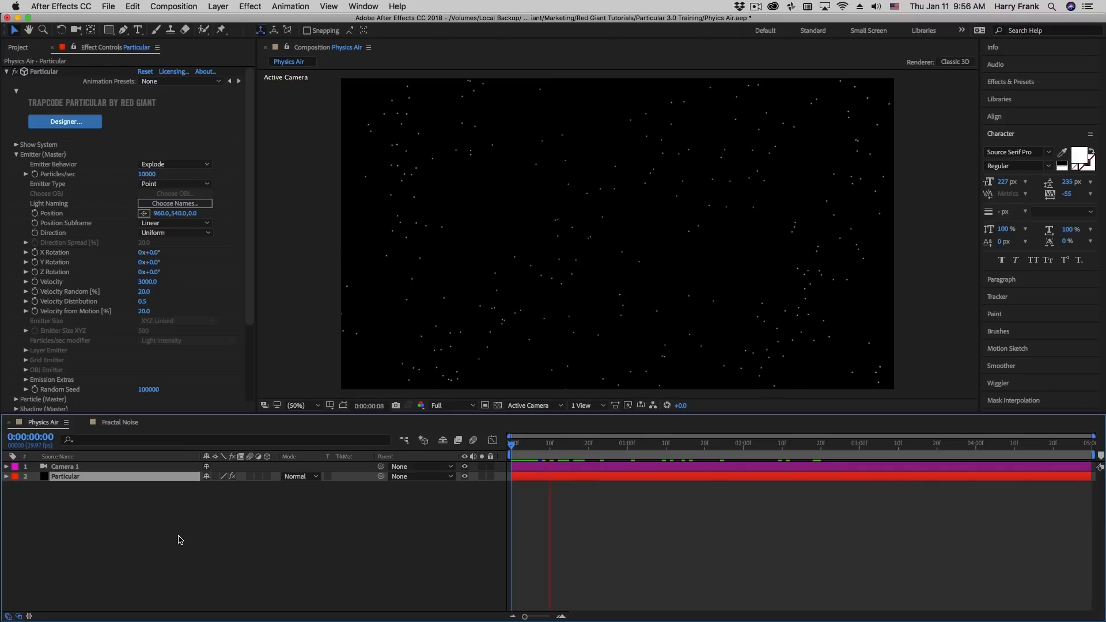
pyautogui.press('space')
pyautogui.click(520, 455)
pyautogui.moveTo(520, 455)
pyautogui.mouseDown()
pyautogui.moveTo(648, 466)
pyautogui.moveTo(519, 459)
pyautogui.moveTo(584, 460)
pyautogui.moveTo(509, 471)
pyautogui.moveTo(545, 470)
pyautogui.moveTo(520, 468)
pyautogui.mouseUp()
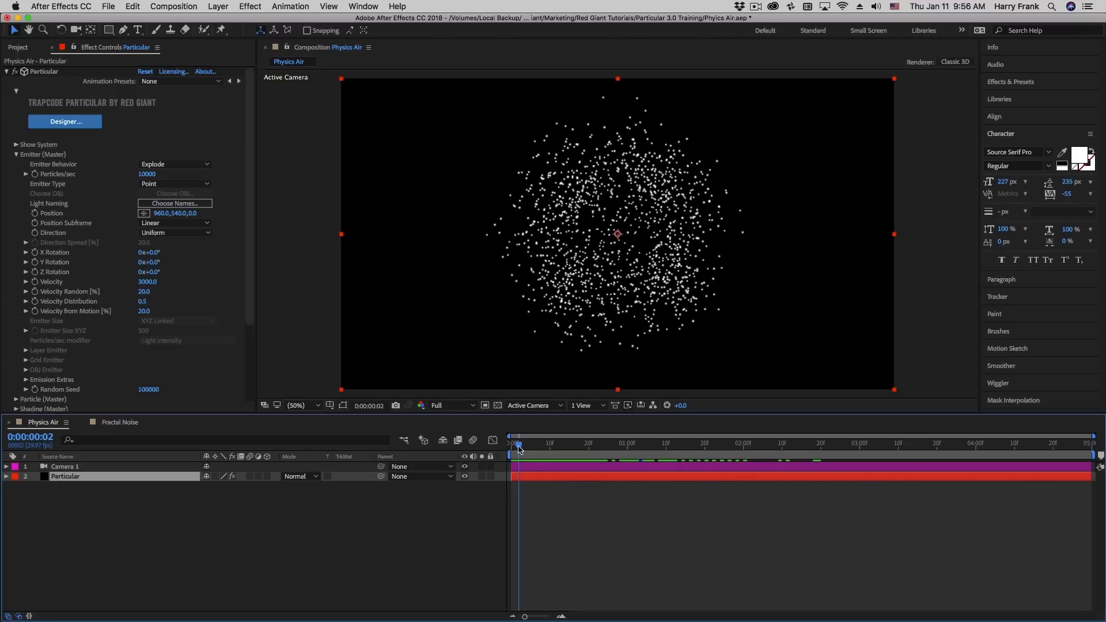
# Collapse the Emitter settings and set the Physics Time Factor to 3.0
pyautogui.click(16, 155)
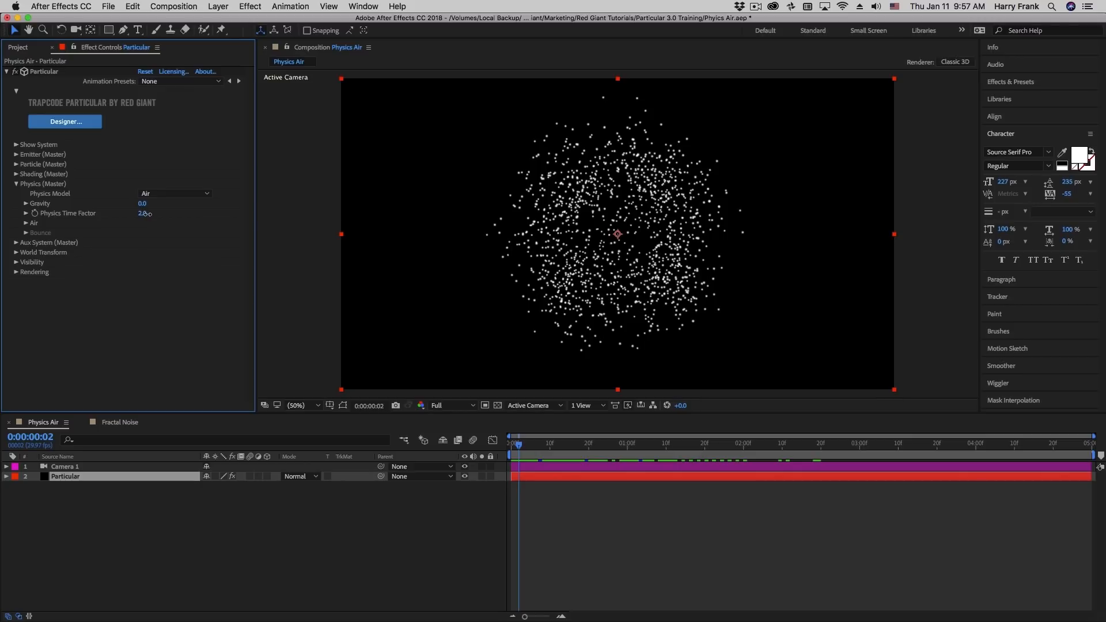
pyautogui.moveTo(142, 214); pyautogui.dragTo(182, 231)
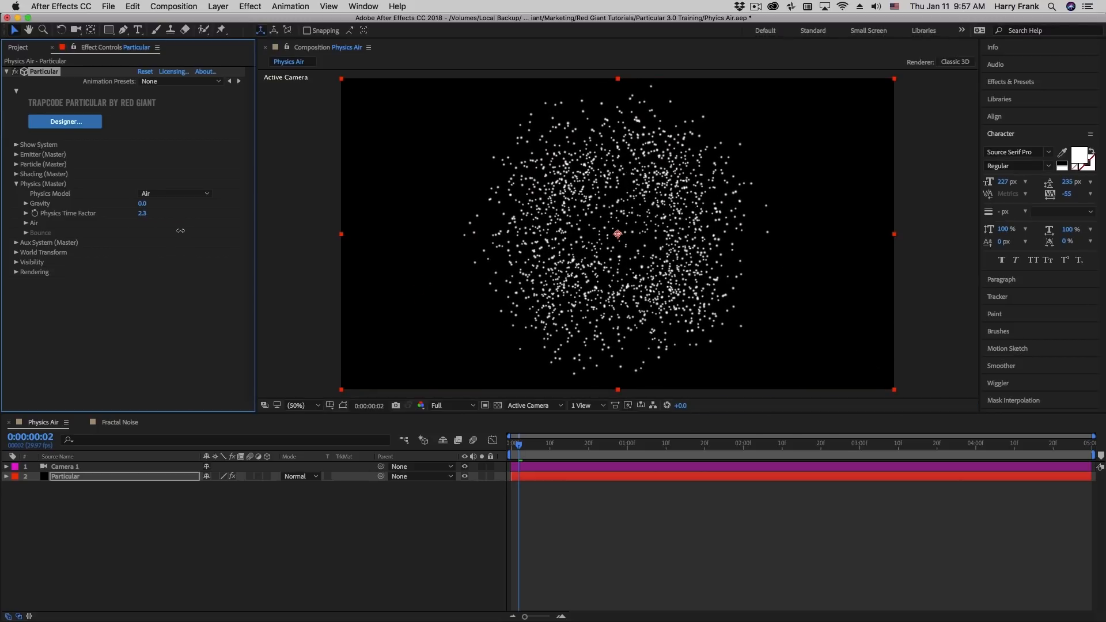
pyautogui.click(145, 213)
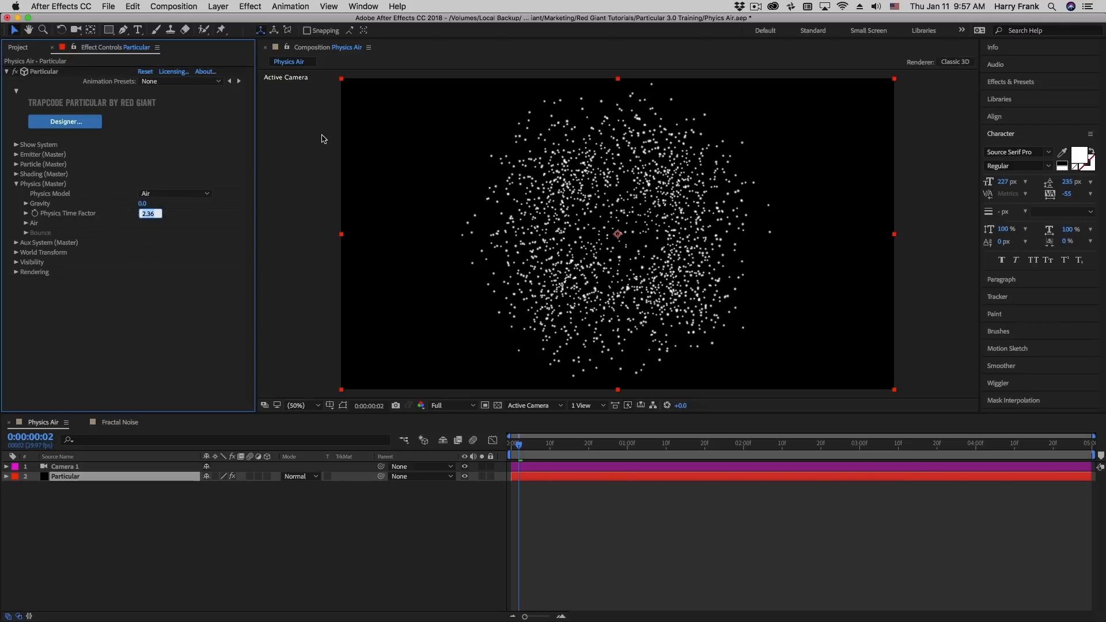
pyautogui.write('3')
pyautogui.click(226, 238)
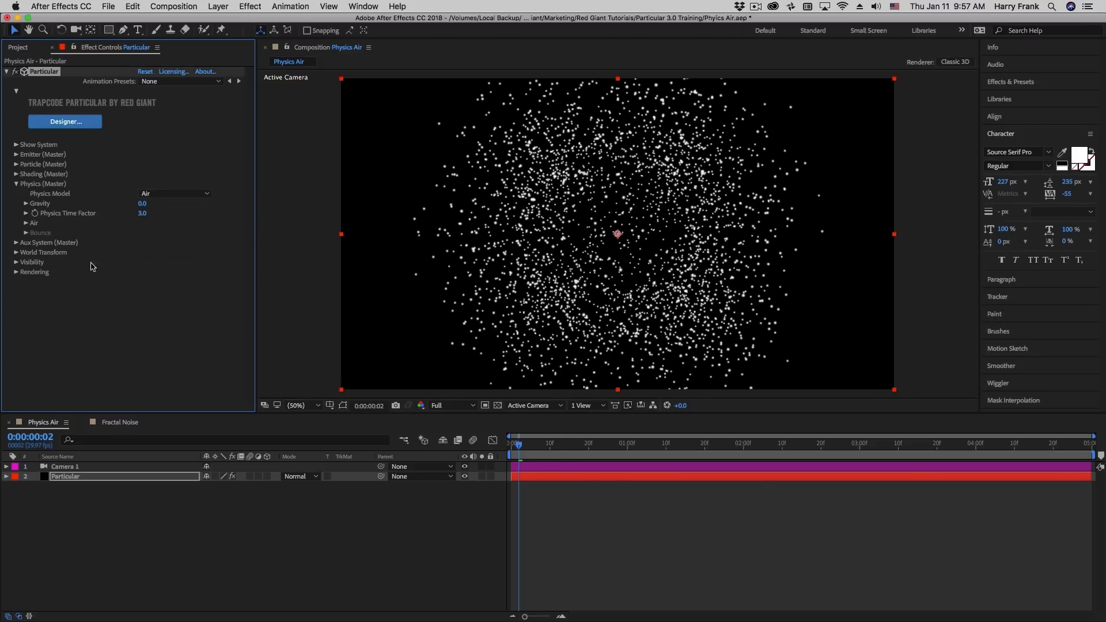
# Keyframe the Physics Time Factor from 3.0 at frame 2 to 0 at frame 6
pyautogui.click(46, 217)
pyautogui.moveTo(526, 450); pyautogui.dragTo(535, 449)
pyautogui.click(142, 213)
pyautogui.write('0')
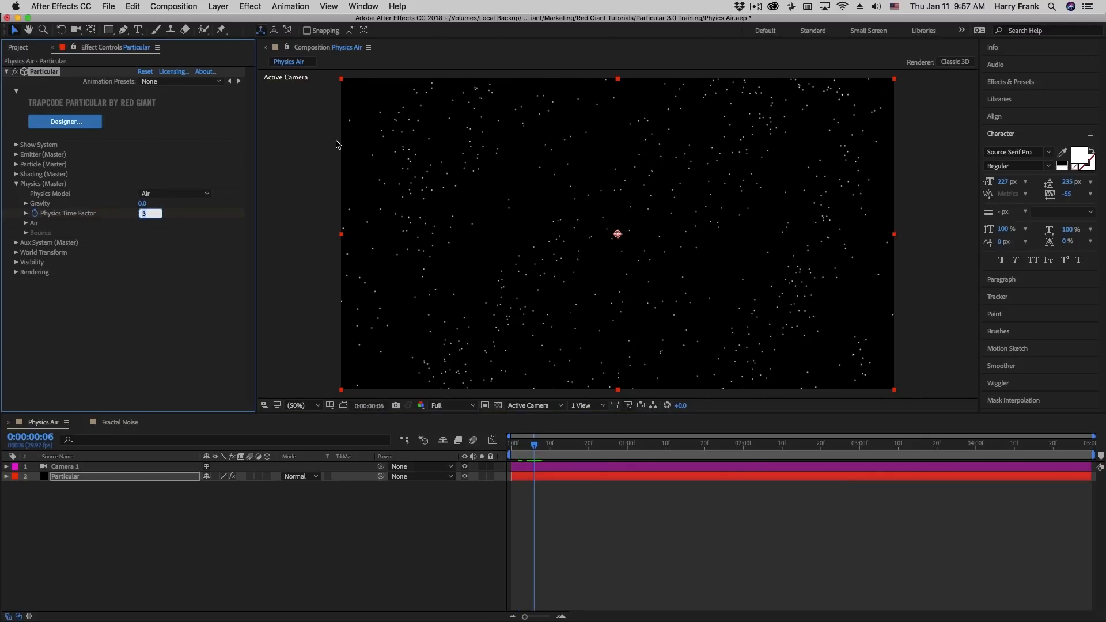
pyautogui.press('Return')
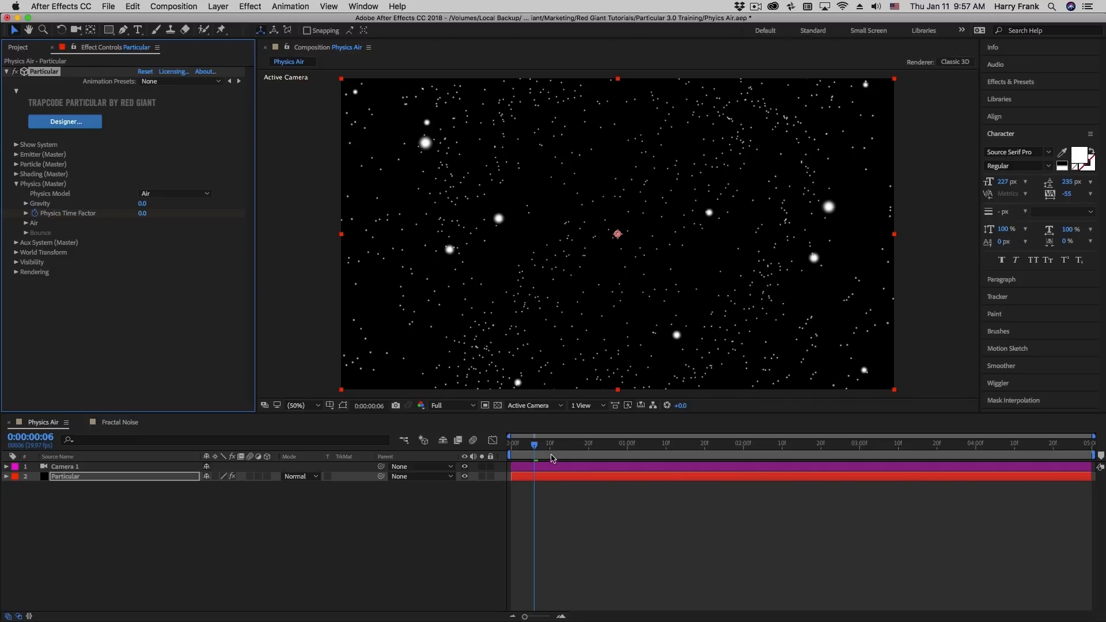
# Reveal the layer's keyframes and set the Physics Time Factor keyframe at frame 2 to 2.5
pyautogui.press('End')
pyautogui.press('u')
pyautogui.moveTo(535, 457); pyautogui.dragTo(515, 456)
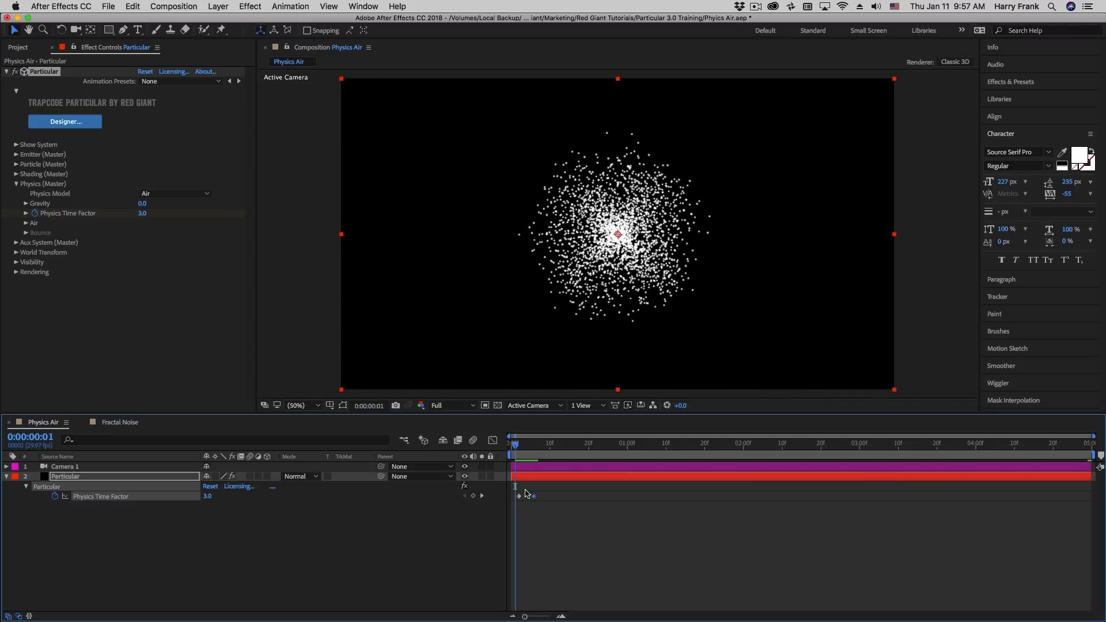
pyautogui.click(518, 449)
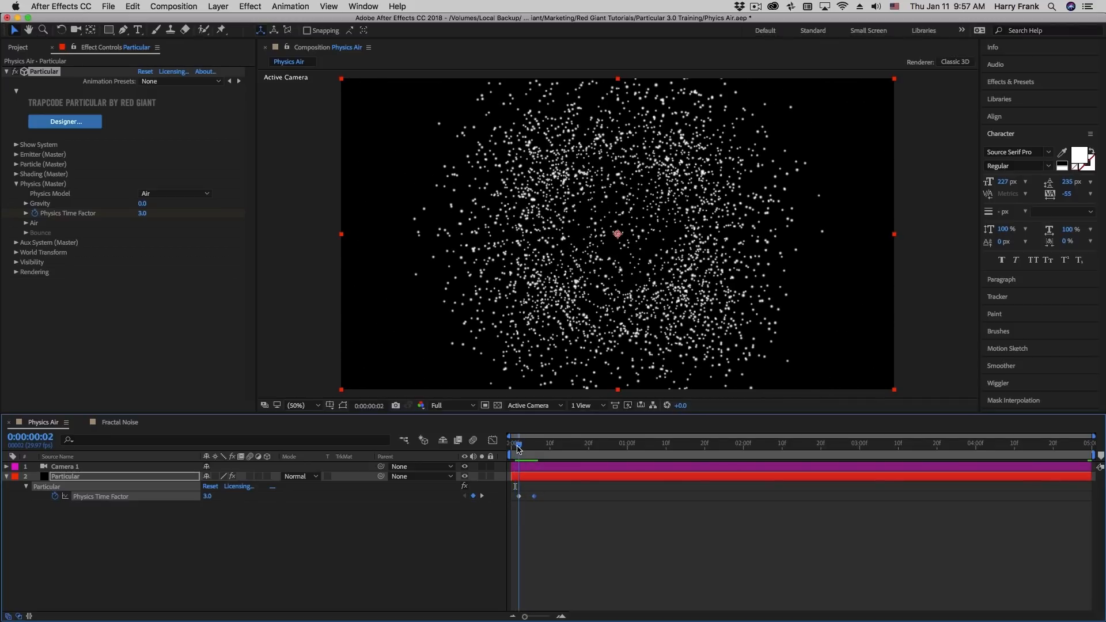
pyautogui.click(142, 213)
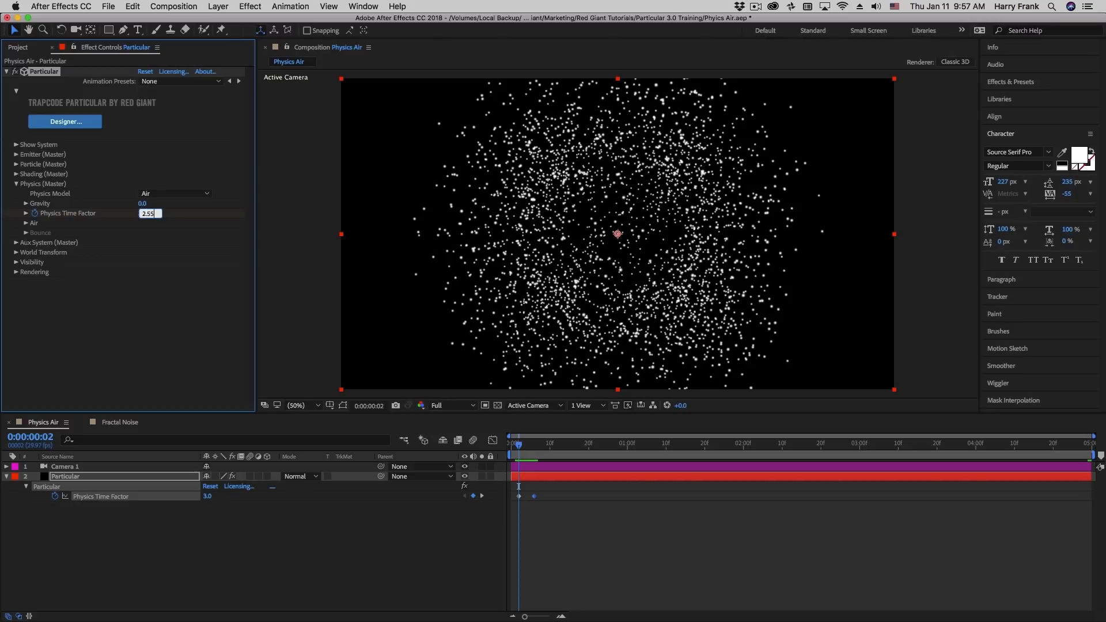
pyautogui.write('2.5')
pyautogui.press('Return')
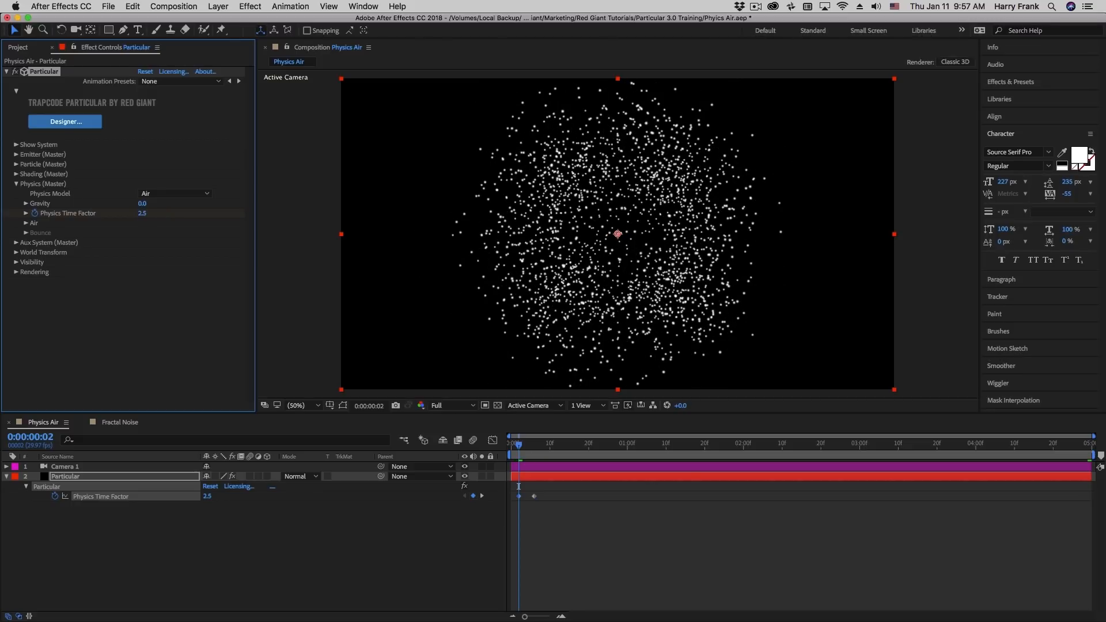
# Ease into the final Physics Time Factor keyframe and lengthen its incoming handle in the Graph Editor for a smoother slowdown
pyautogui.press('pagedown')
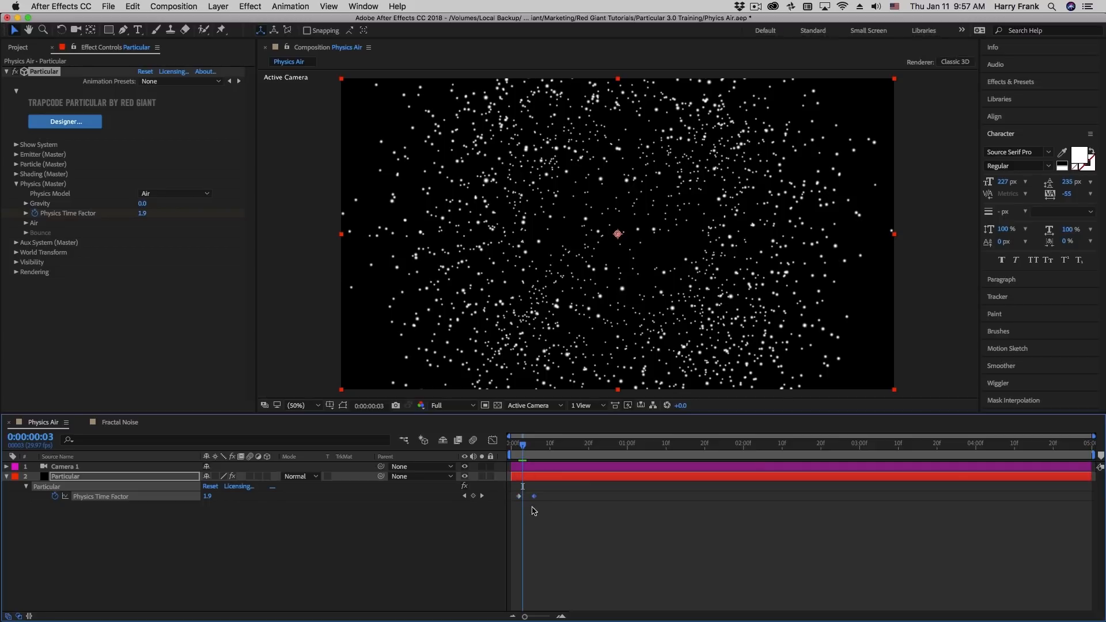
pyautogui.press('space')
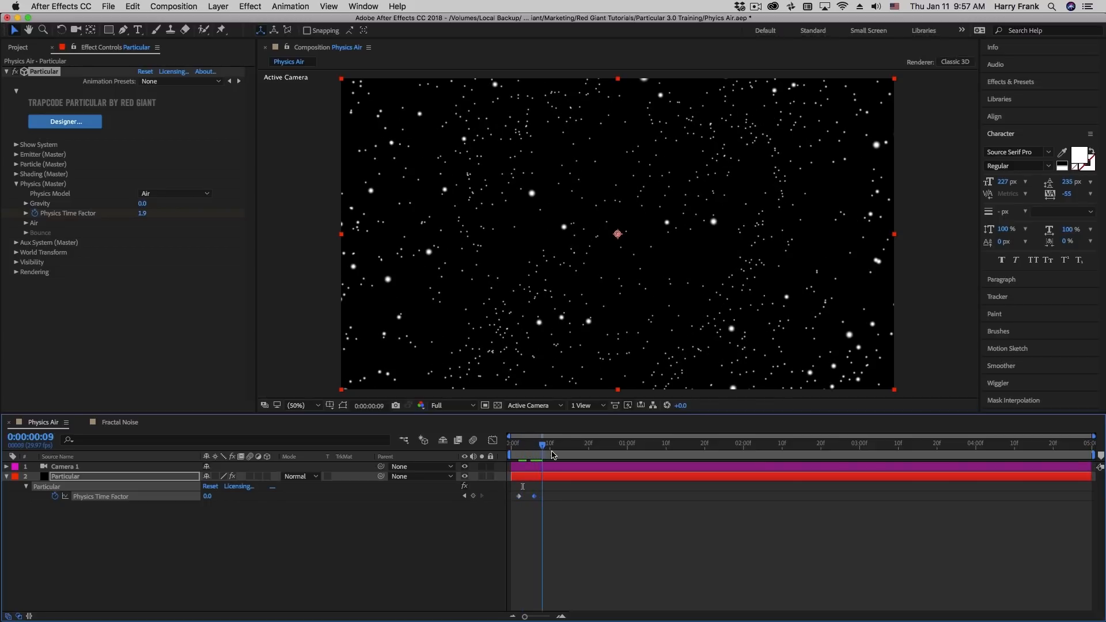
pyautogui.moveTo(557, 455); pyautogui.dragTo(523, 447)
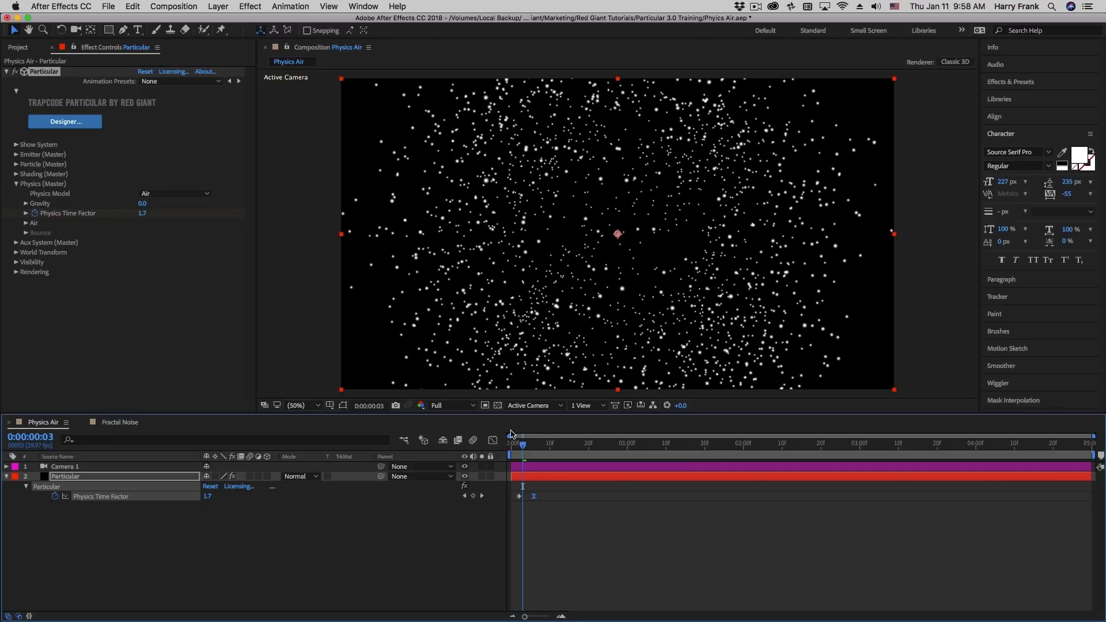
pyautogui.click(493, 440)
pyautogui.moveTo(528, 587); pyautogui.dragTo(520, 585)
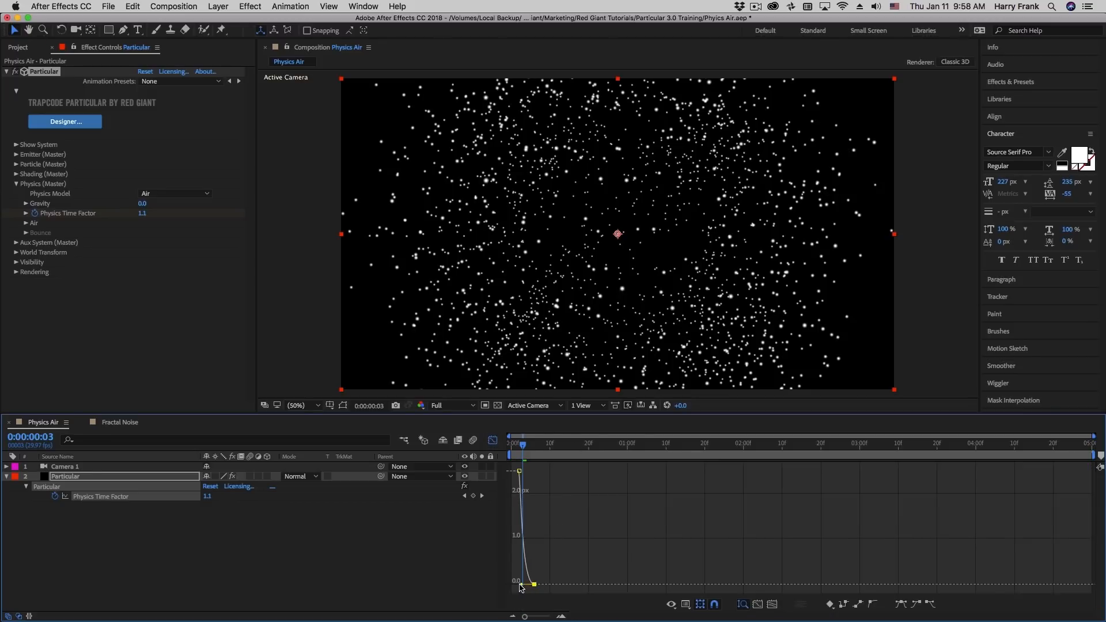
pyautogui.click(492, 441)
# Preview the explosion freezing in place and move the time to frame 17
pyautogui.moveTo(556, 447); pyautogui.dragTo(503, 460)
pyautogui.press('space')
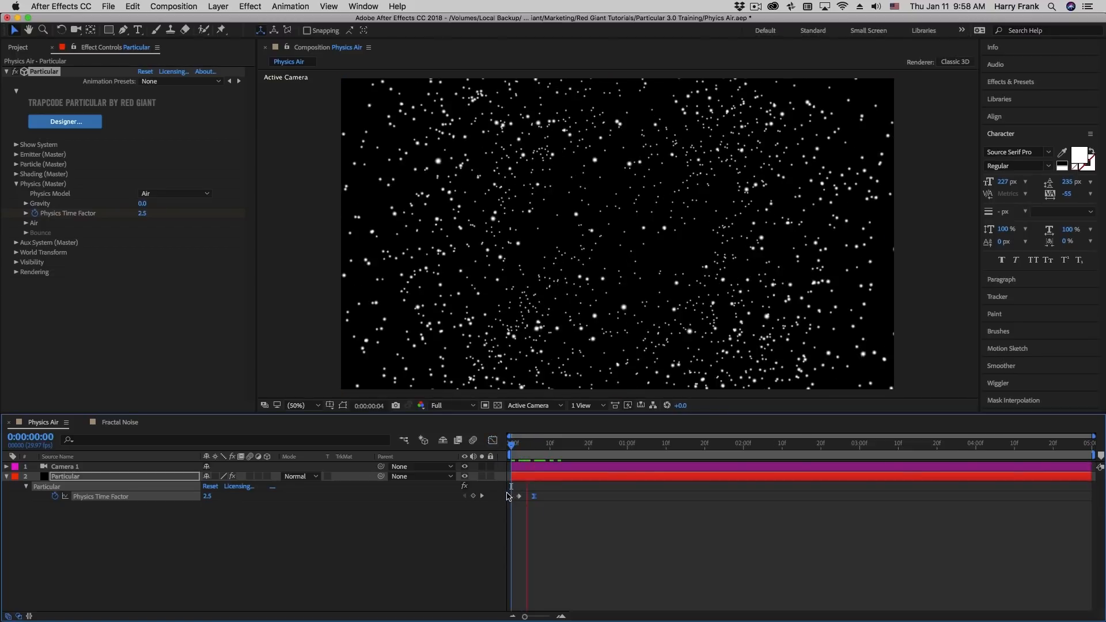
pyautogui.click(517, 451)
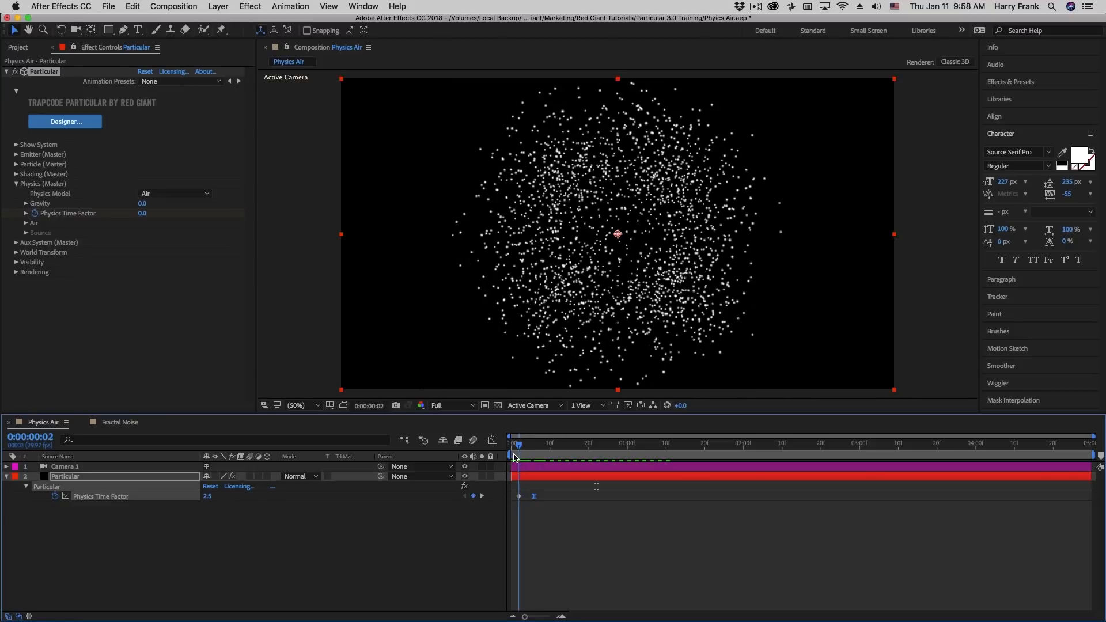
pyautogui.moveTo(515, 458); pyautogui.dragTo(576, 465)
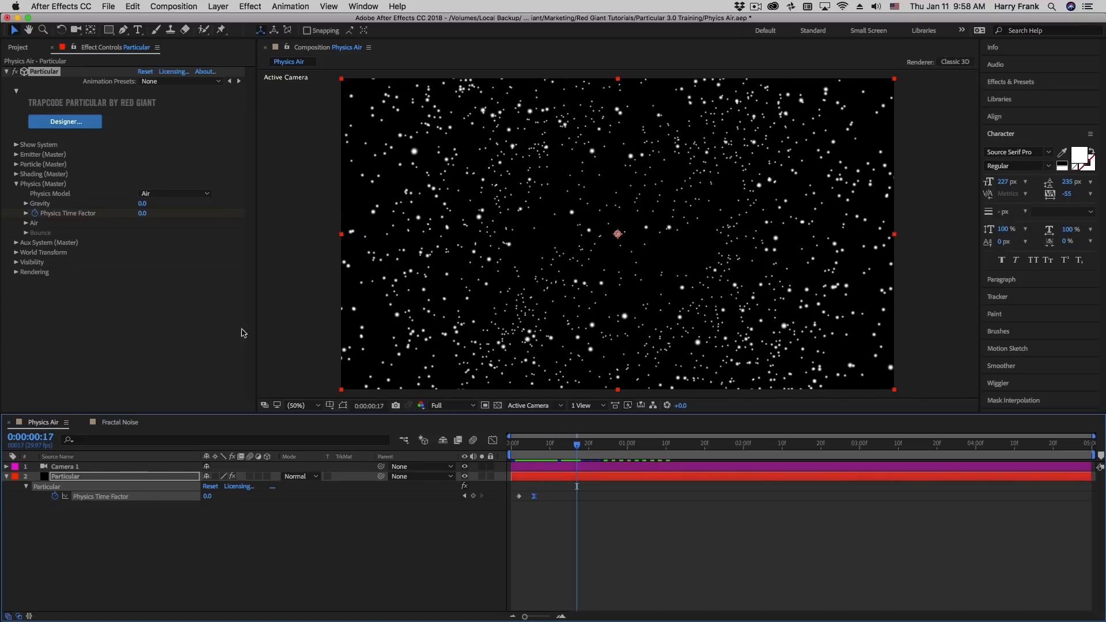
# Add a 3D null object and parent Camera 1 to it
pyautogui.click(221, 7)
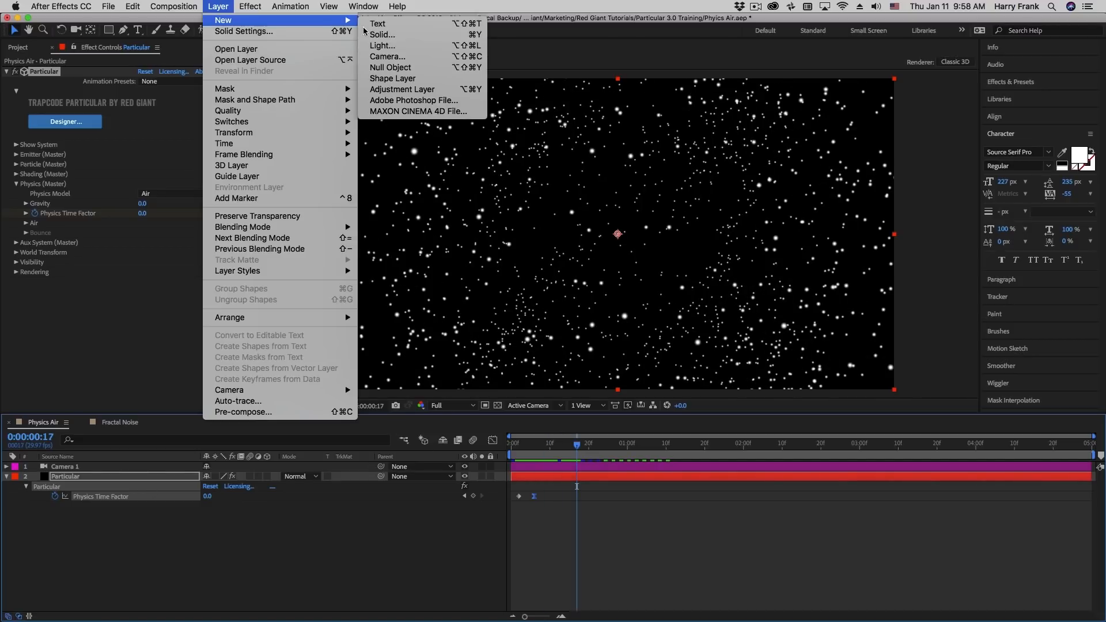
pyautogui.click(391, 67)
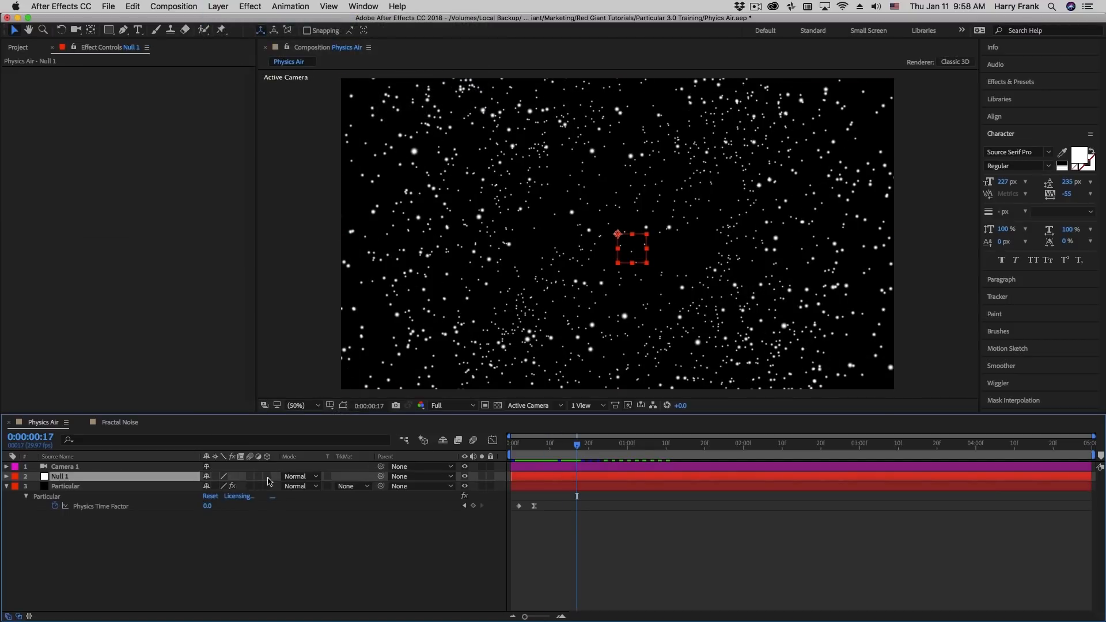
pyautogui.click(267, 477)
pyautogui.moveTo(381, 466); pyautogui.dragTo(118, 481)
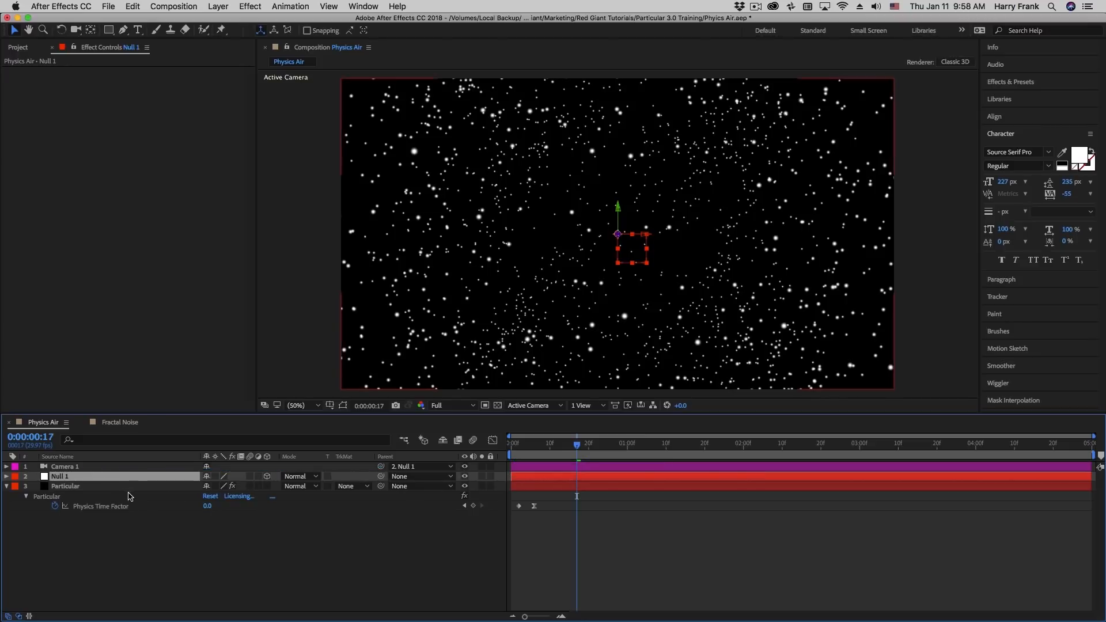
# Reveal the null's rotation properties and return the time to the first frame
pyautogui.press('r')
pyautogui.press('Home')
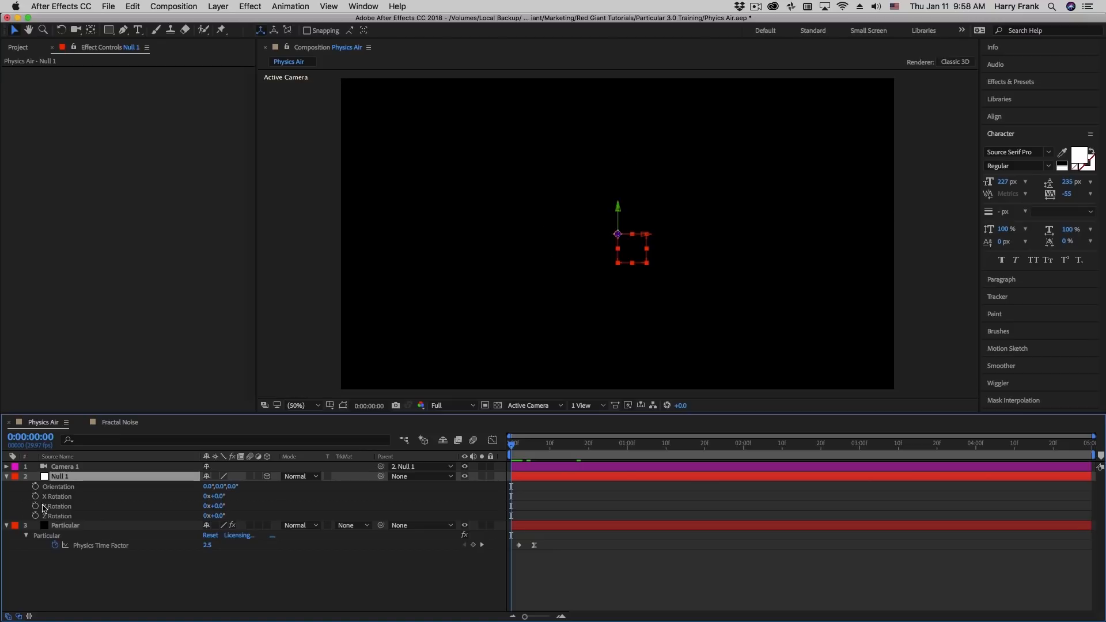
pyautogui.moveTo(36, 516); pyautogui.dragTo(36, 496)
pyautogui.moveTo(708, 452); pyautogui.dragTo(748, 452)
pyautogui.click(265, 594)
pyautogui.click(222, 506)
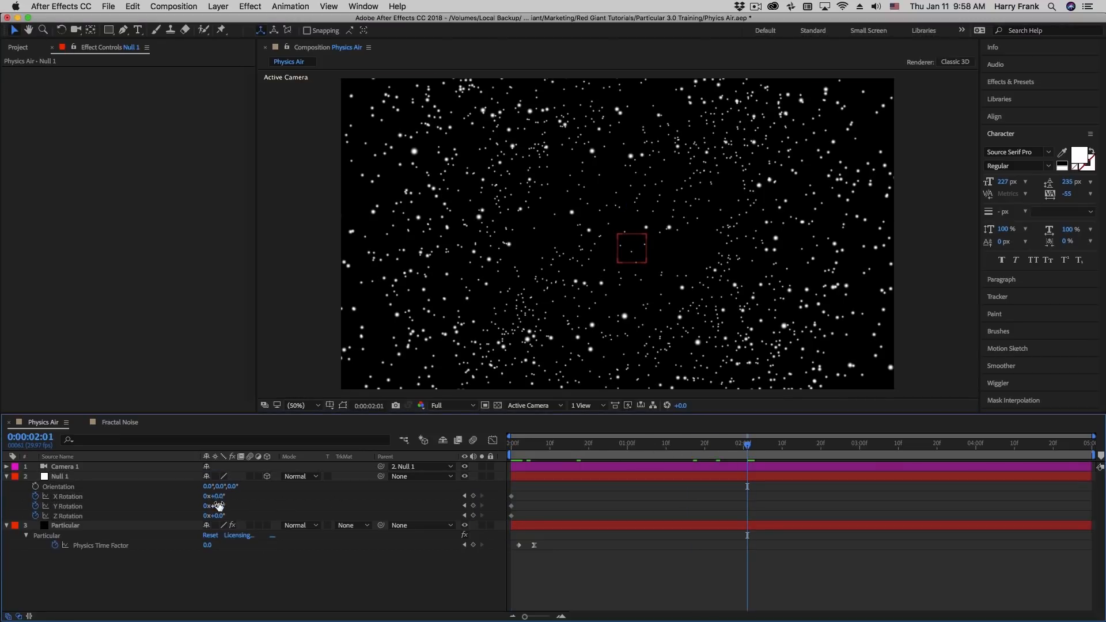
pyautogui.write('41')
pyautogui.press('Return')
pyautogui.moveTo(247, 505); pyautogui.dragTo(233, 497)
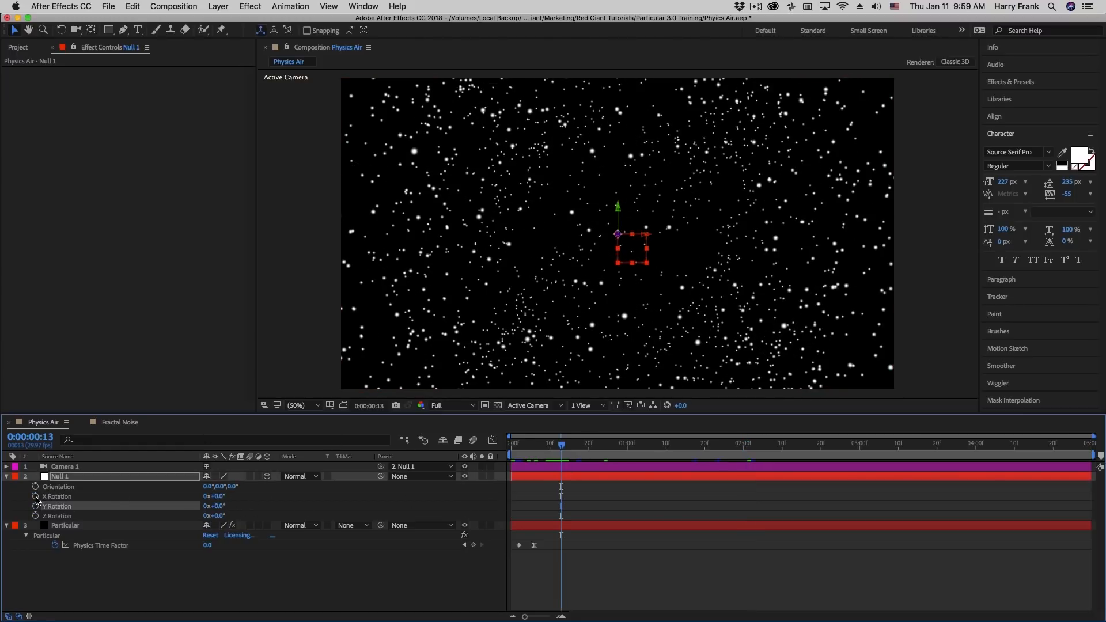
# Keyframe the null's X, Y and Z Rotation at frame 13, and at 0:00:02:00 set Y Rotation to -41.3° and X Rotation to -16.5°
pyautogui.moveTo(35, 496); pyautogui.dragTo(37, 516)
pyautogui.click(747, 446)
pyautogui.press('pageup')
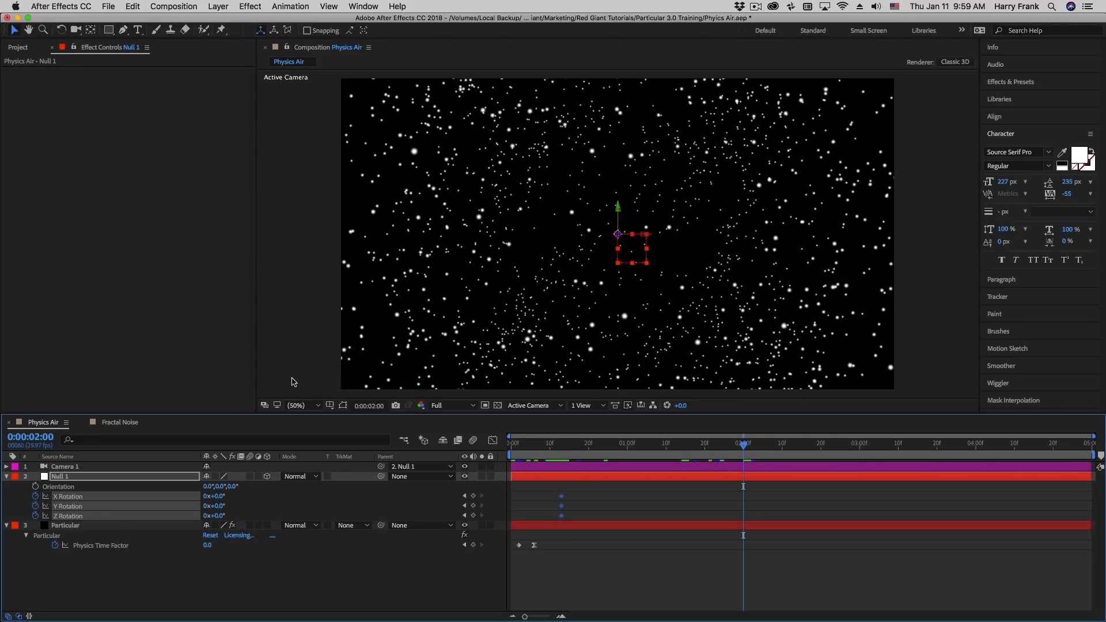
pyautogui.click(370, 512)
pyautogui.click(484, 507)
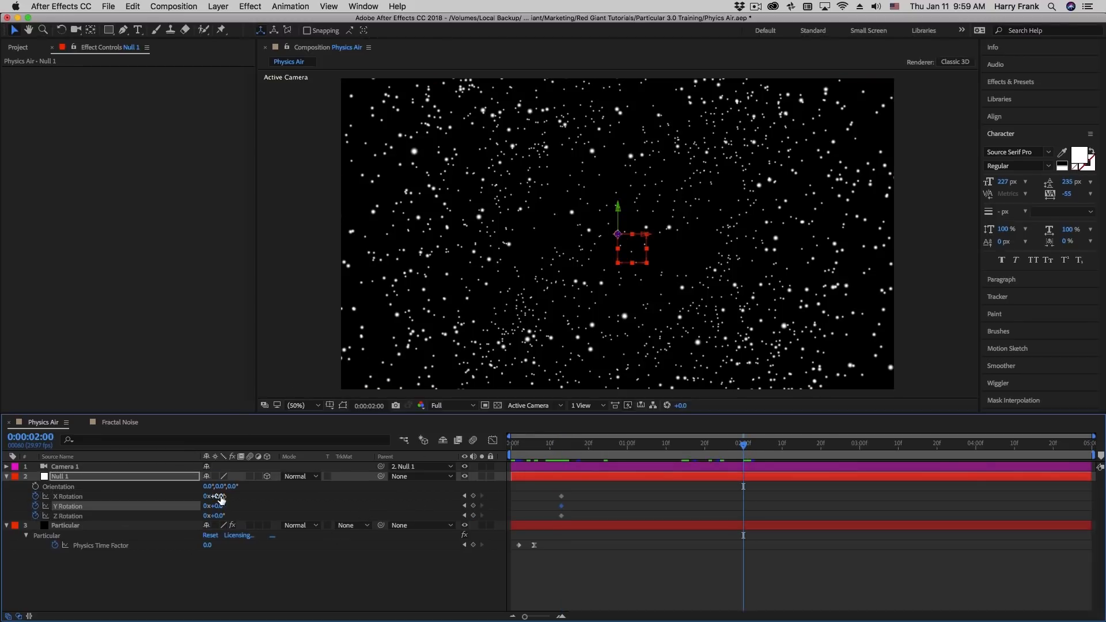
pyautogui.moveTo(226, 505); pyautogui.dragTo(3, 505)
pyautogui.moveTo(215, 497); pyautogui.dragTo(120, 490)
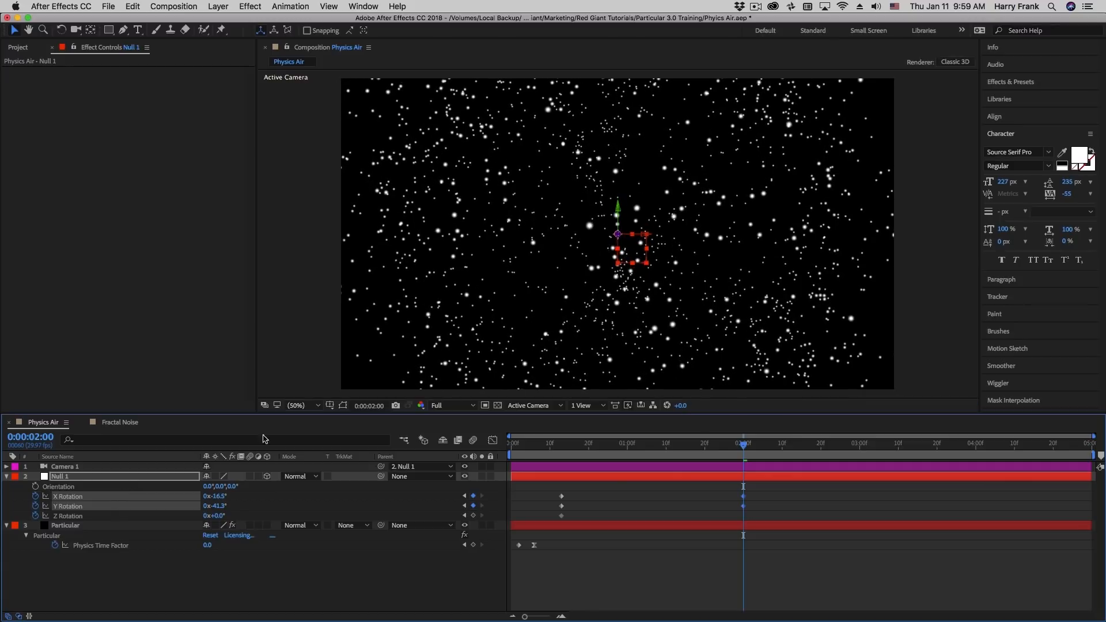
# Apply Easy Ease to the null's X and Y Rotation keyframes and scrub through the burst and camera move
pyautogui.moveTo(762, 511); pyautogui.dragTo(495, 483)
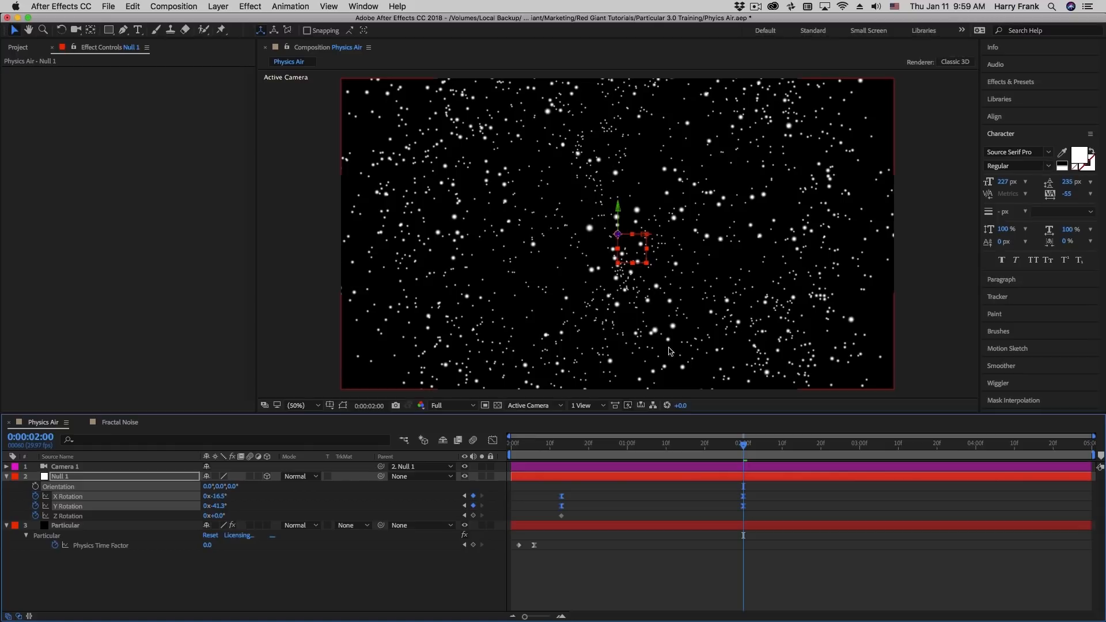
pyautogui.moveTo(531, 444); pyautogui.dragTo(511, 445)
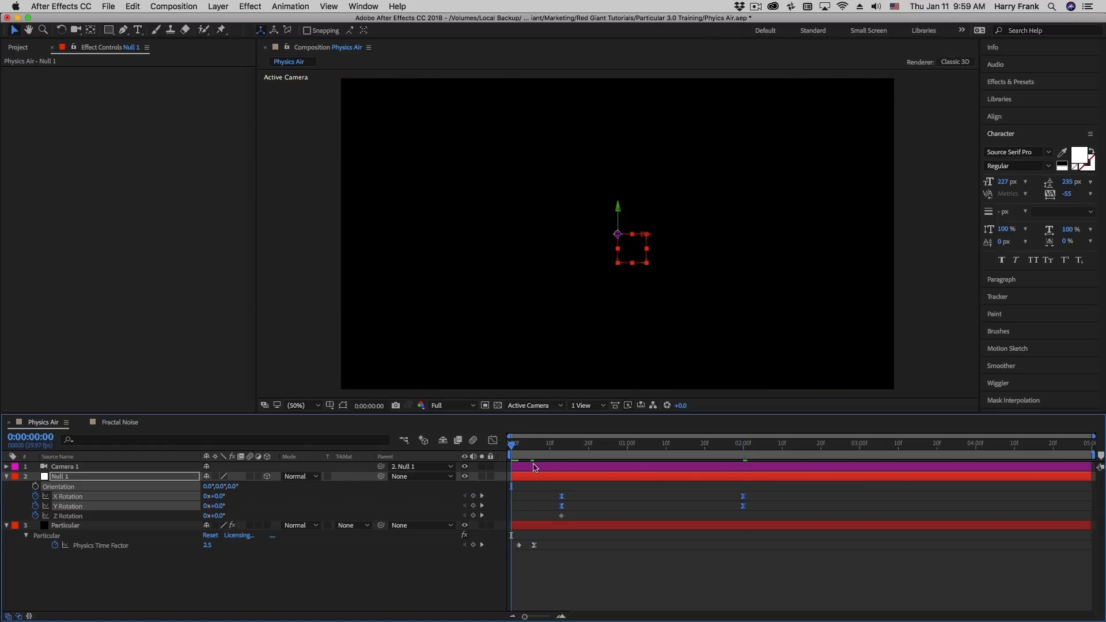
pyautogui.click(519, 444)
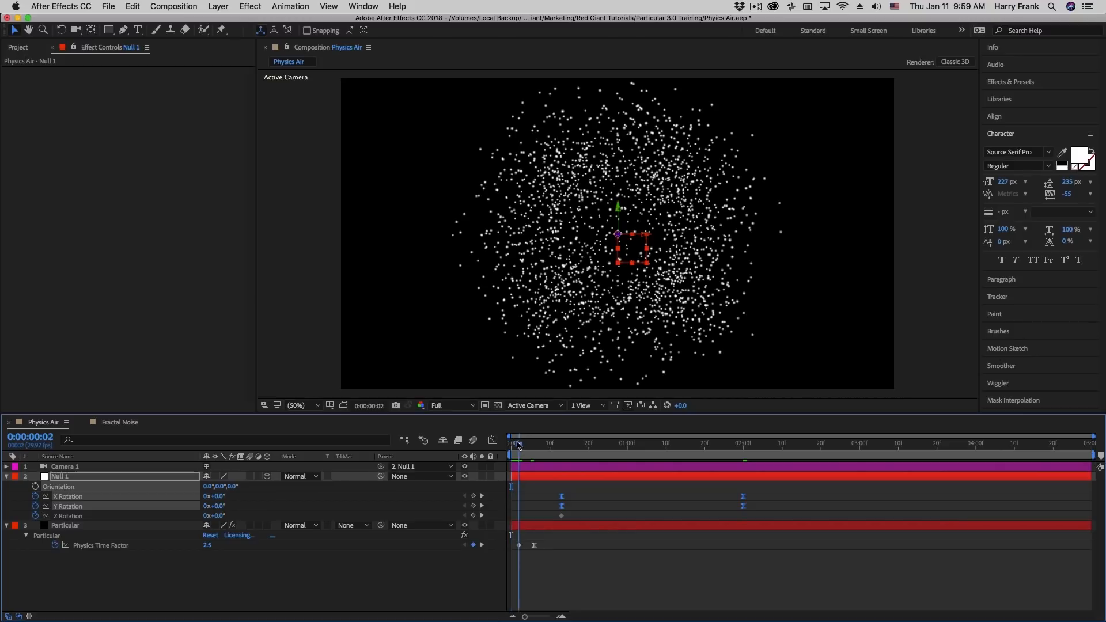
pyautogui.moveTo(520, 445); pyautogui.dragTo(543, 458)
pyautogui.moveTo(549, 461); pyautogui.dragTo(782, 503)
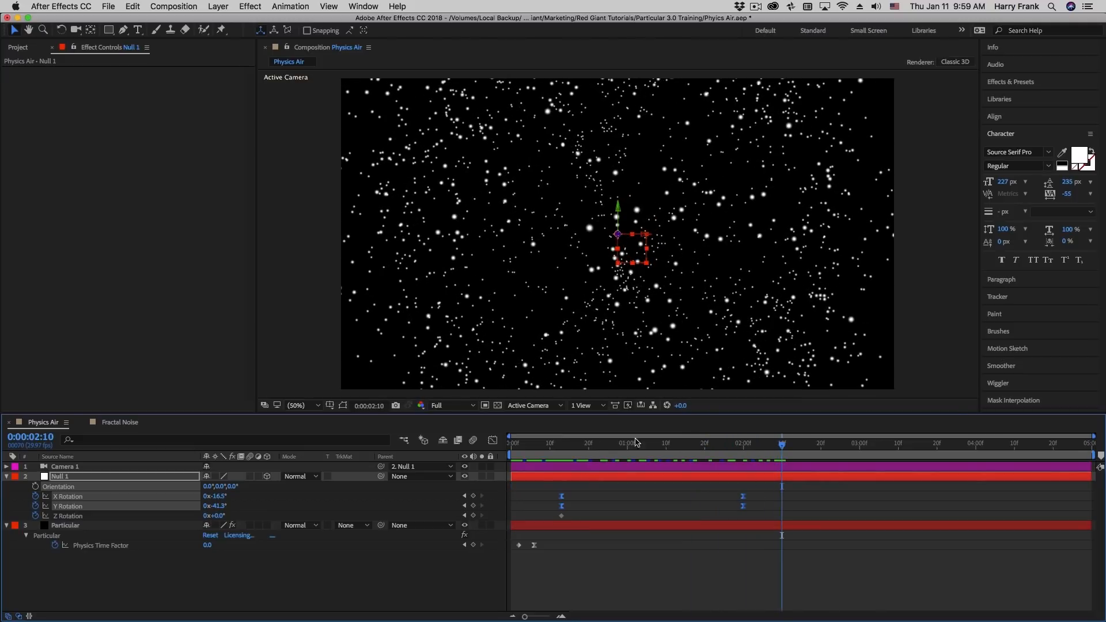
# Enable motion blur for the composition and the Particular layer, and check the blur from the burst into the camera rotation
pyautogui.click(60, 534)
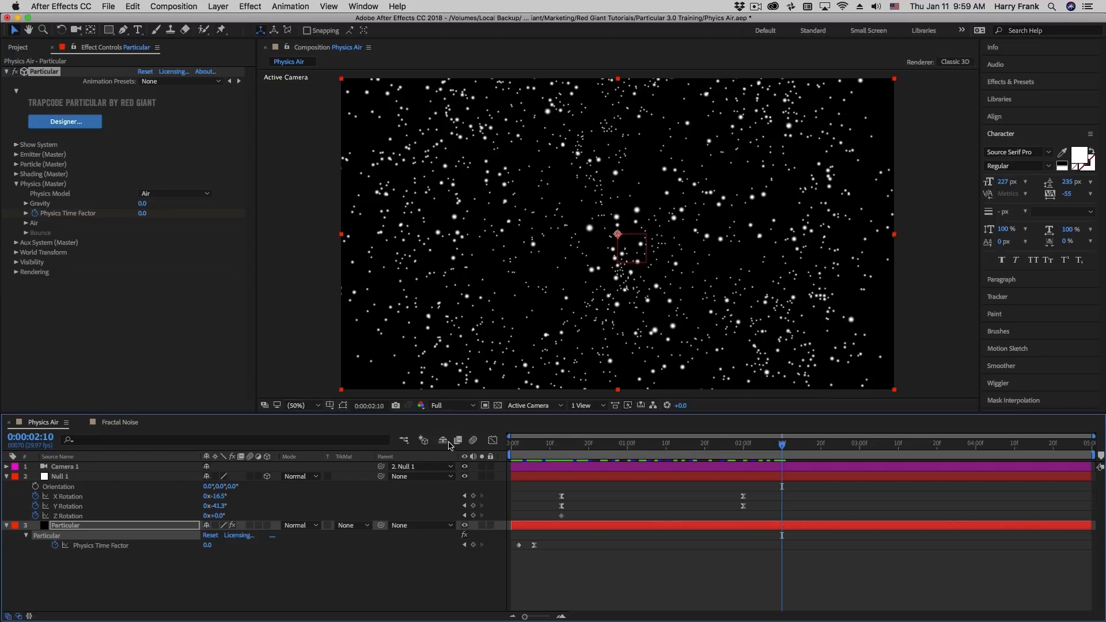
pyautogui.click(478, 441)
pyautogui.click(250, 525)
pyautogui.moveTo(570, 455)
pyautogui.mouseDown()
pyautogui.moveTo(582, 456)
pyautogui.moveTo(523, 463)
pyautogui.mouseUp()
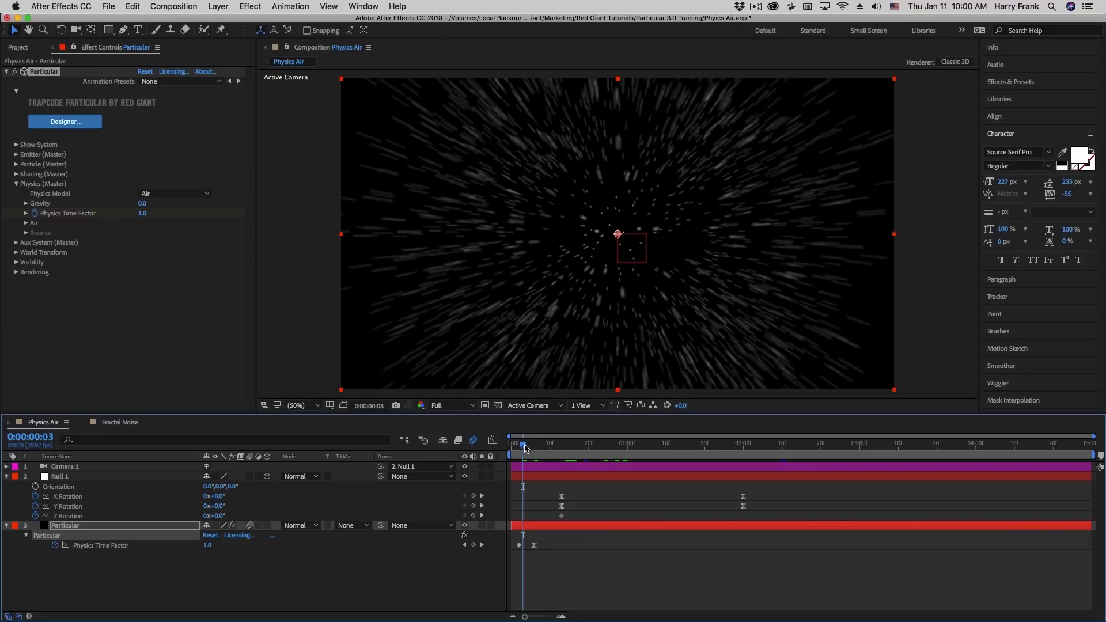
pyautogui.moveTo(532, 445); pyautogui.dragTo(535, 445)
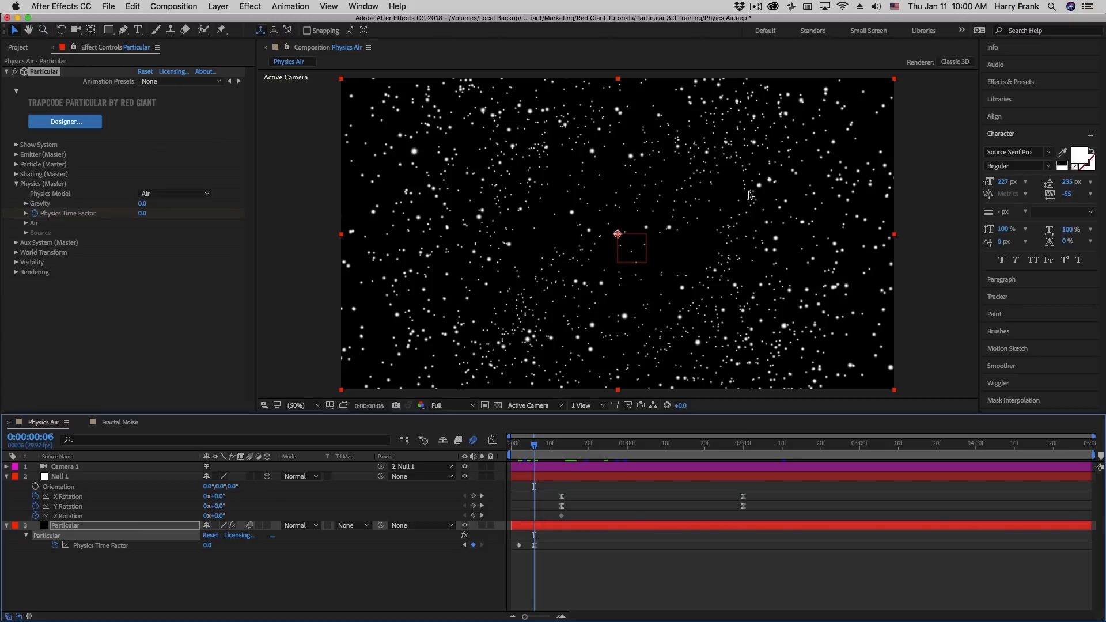
pyautogui.moveTo(553, 446); pyautogui.dragTo(612, 458)
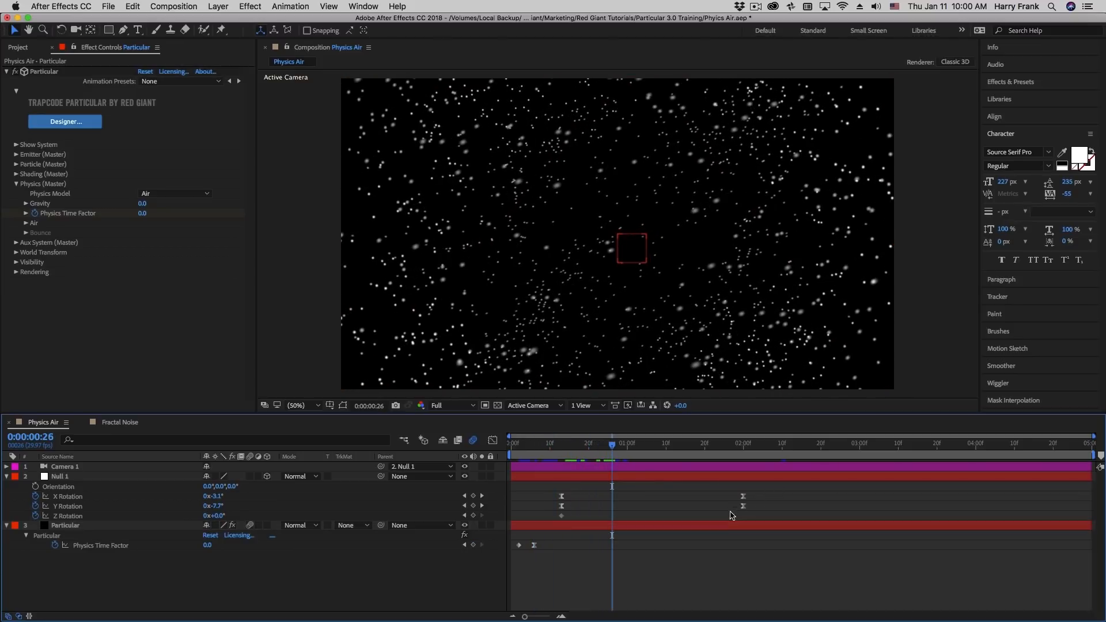
# Shift the null's final X and Y Rotation keyframes earlier to about 0:00:01:12 and return to frame 6 to check the blur
pyautogui.moveTo(733, 514); pyautogui.dragTo(673, 505)
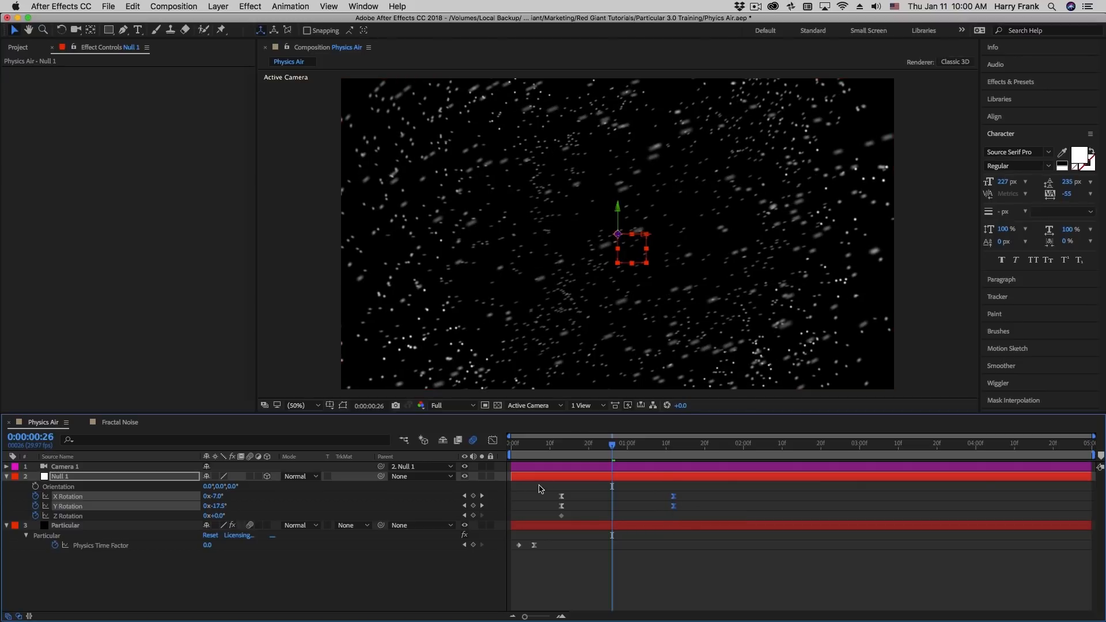
pyautogui.click(535, 447)
pyautogui.moveTo(535, 447)
pyautogui.mouseDown()
pyautogui.moveTo(612, 453)
pyautogui.moveTo(521, 461)
pyautogui.moveTo(545, 453)
pyautogui.moveTo(534, 453)
pyautogui.mouseUp()
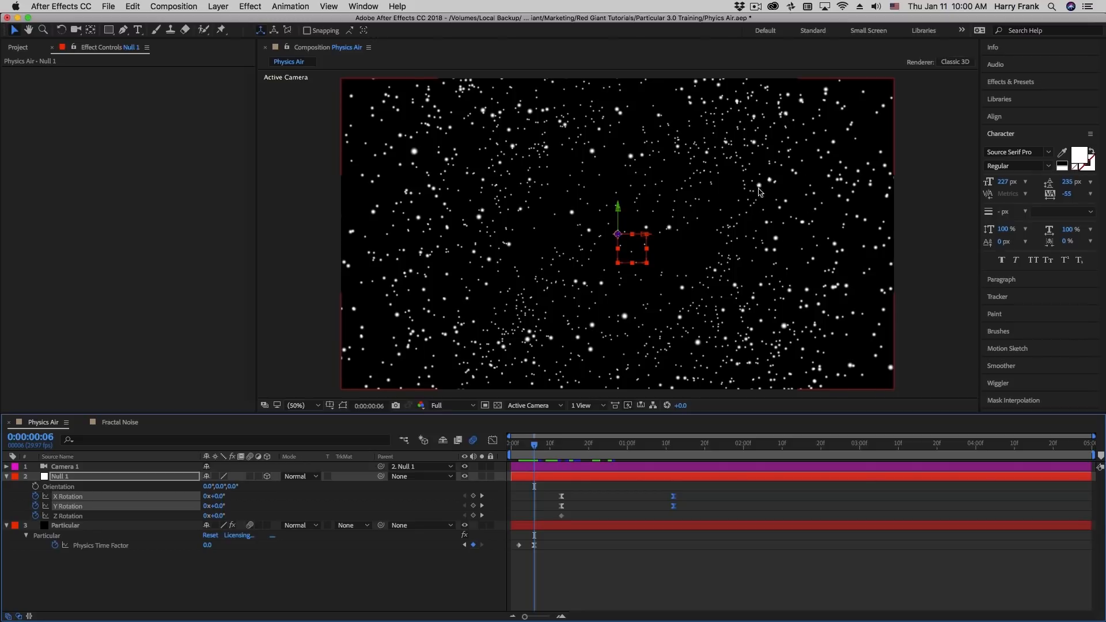
# Set Disregard in Particular's rendering Motion Blur settings to Physics Time Factor (PTF) and check the blur on the frozen particles
pyautogui.click(193, 525)
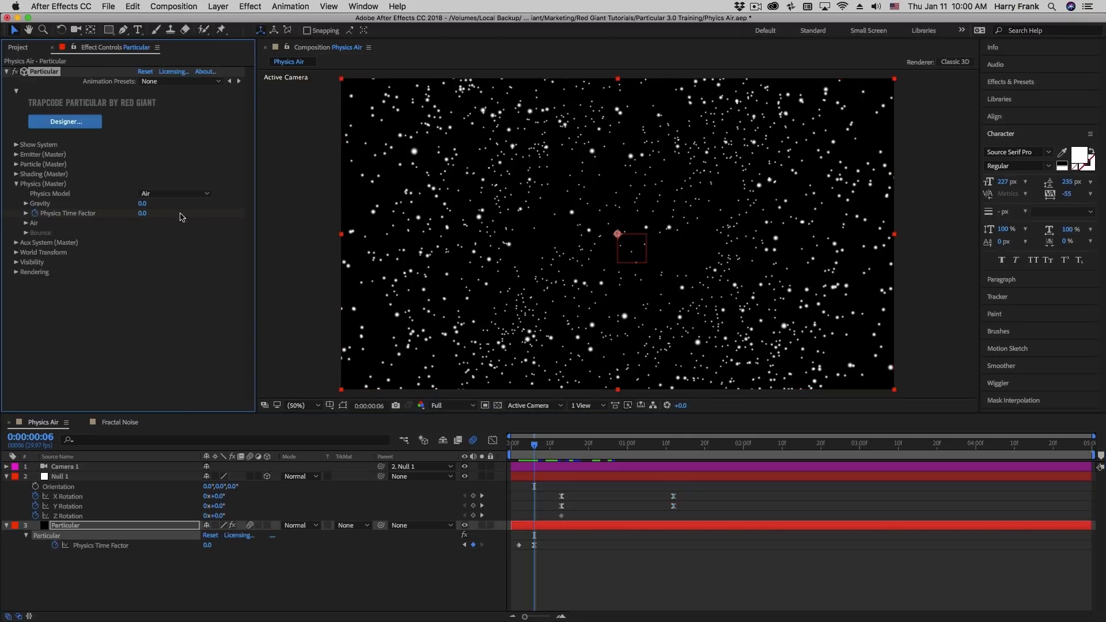
pyautogui.click(16, 272)
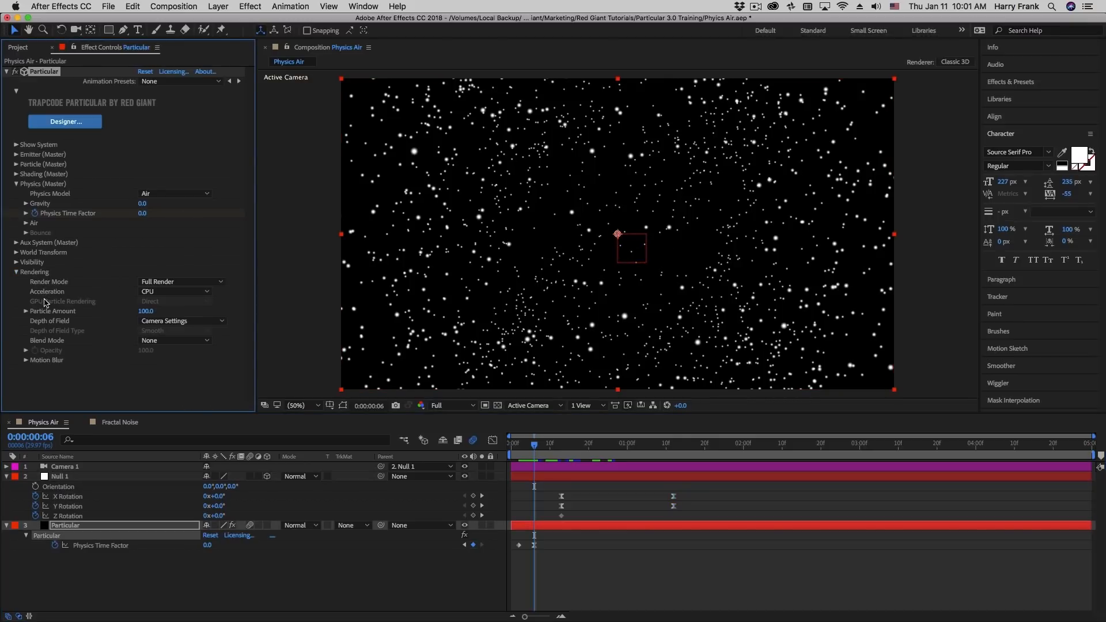
pyautogui.click(25, 360)
pyautogui.scroll(-2, 35, 357)
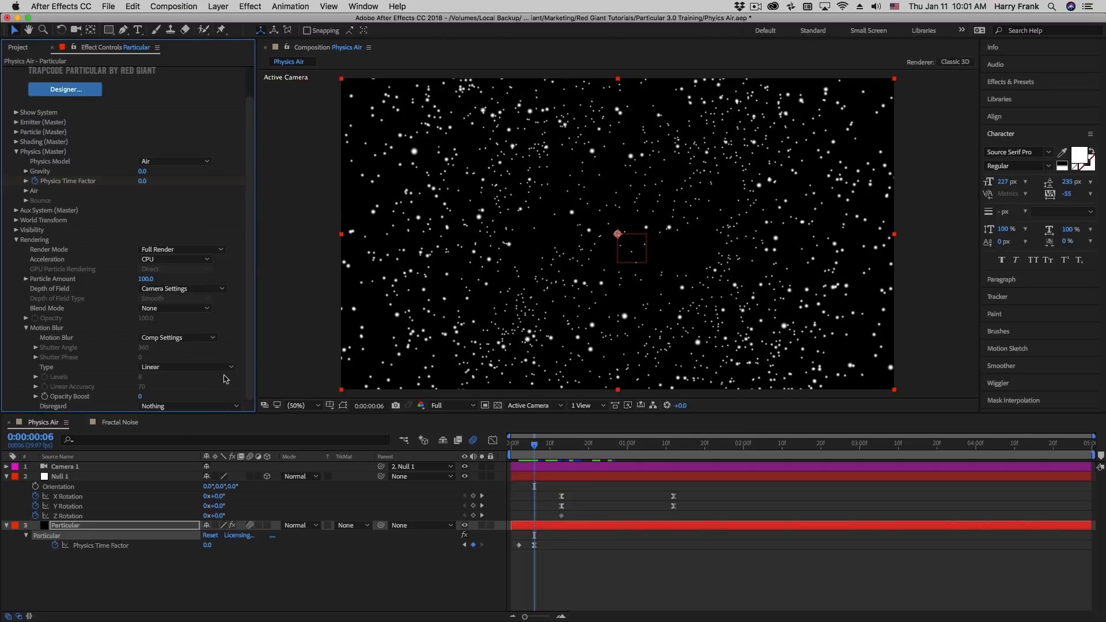
pyautogui.click(167, 406)
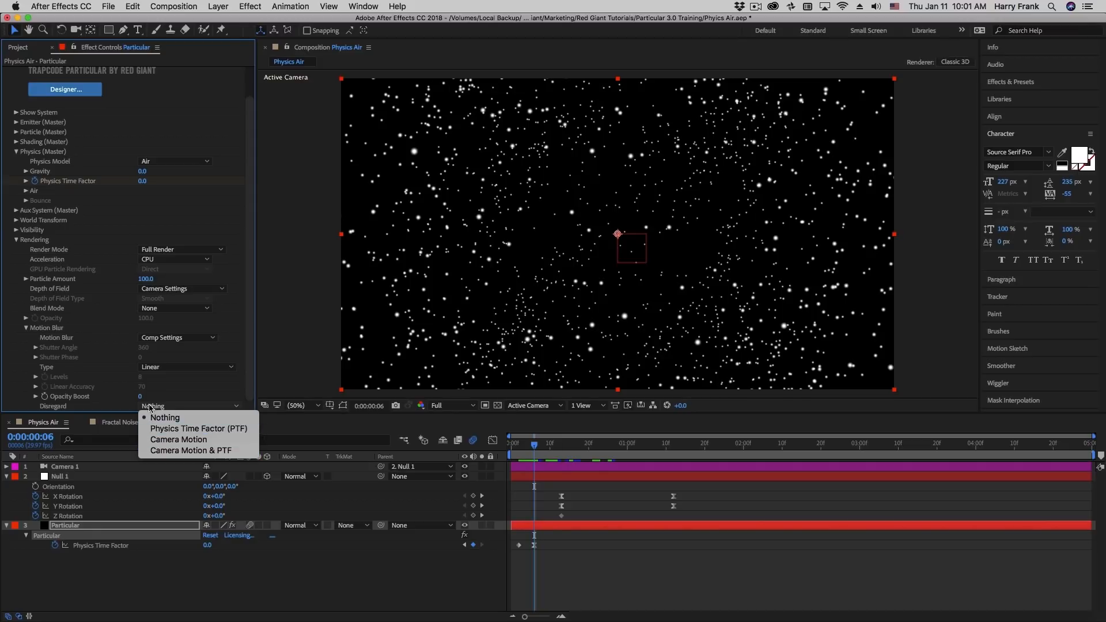
pyautogui.click(222, 429)
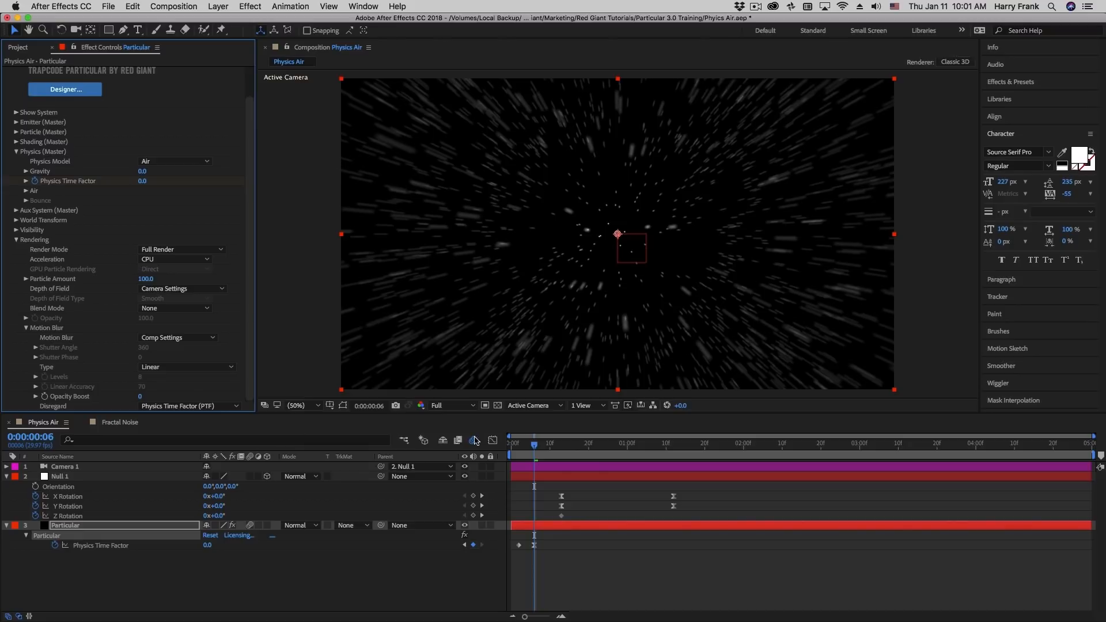
pyautogui.moveTo(527, 446)
pyautogui.mouseDown()
pyautogui.moveTo(517, 447)
pyautogui.moveTo(535, 448)
pyautogui.mouseUp()
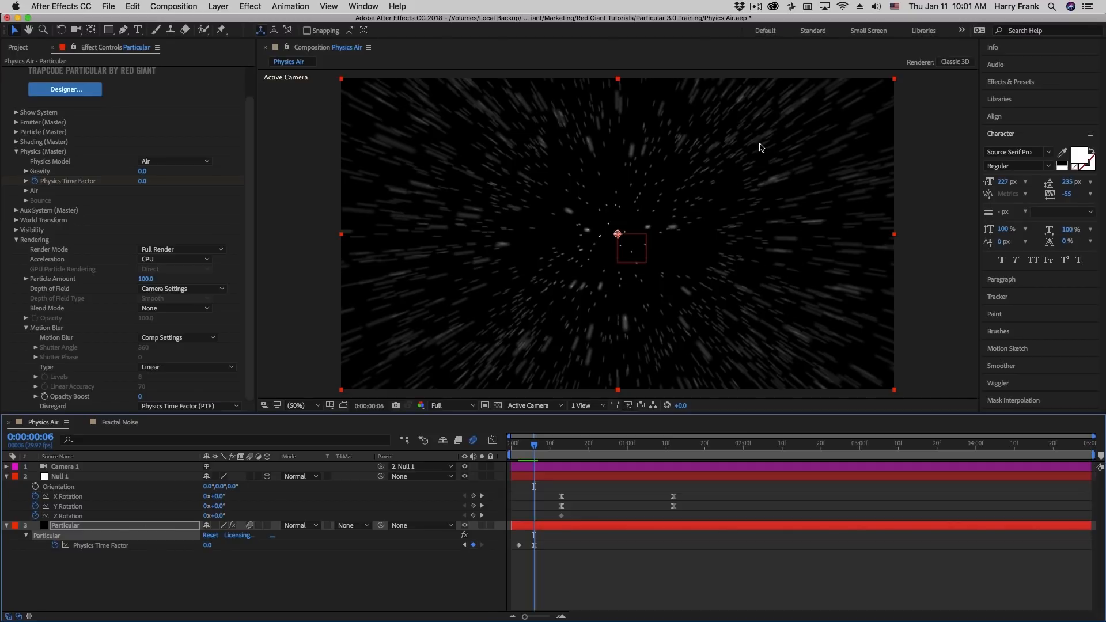
pyautogui.moveTo(519, 442)
pyautogui.mouseDown()
pyautogui.moveTo(559, 460)
pyautogui.moveTo(568, 448)
pyautogui.moveTo(589, 456)
pyautogui.mouseUp()
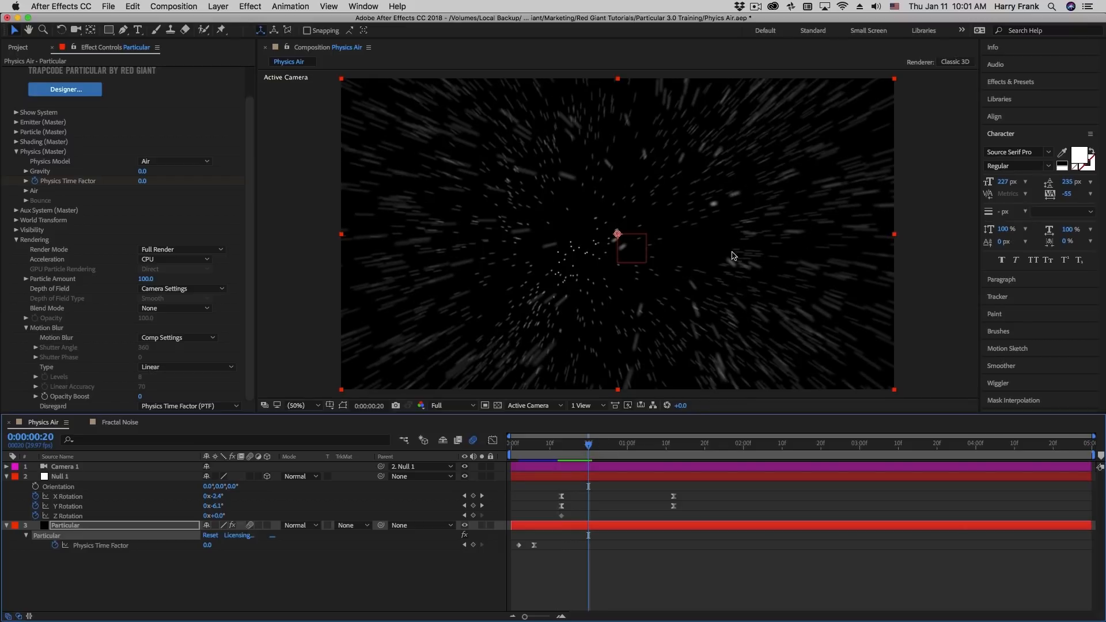
pyautogui.moveTo(579, 448); pyautogui.dragTo(604, 446)
# Try Camera Motion as the Motion Blur Disregard option and scrub through the burst and the camera rotation
pyautogui.click(188, 406)
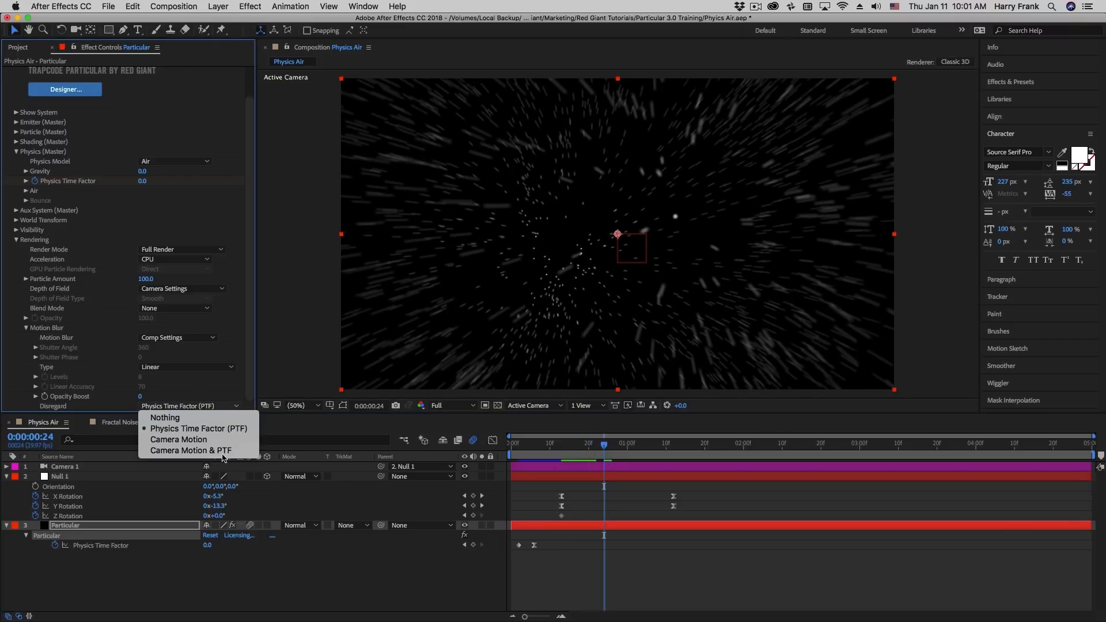
pyautogui.click(173, 445)
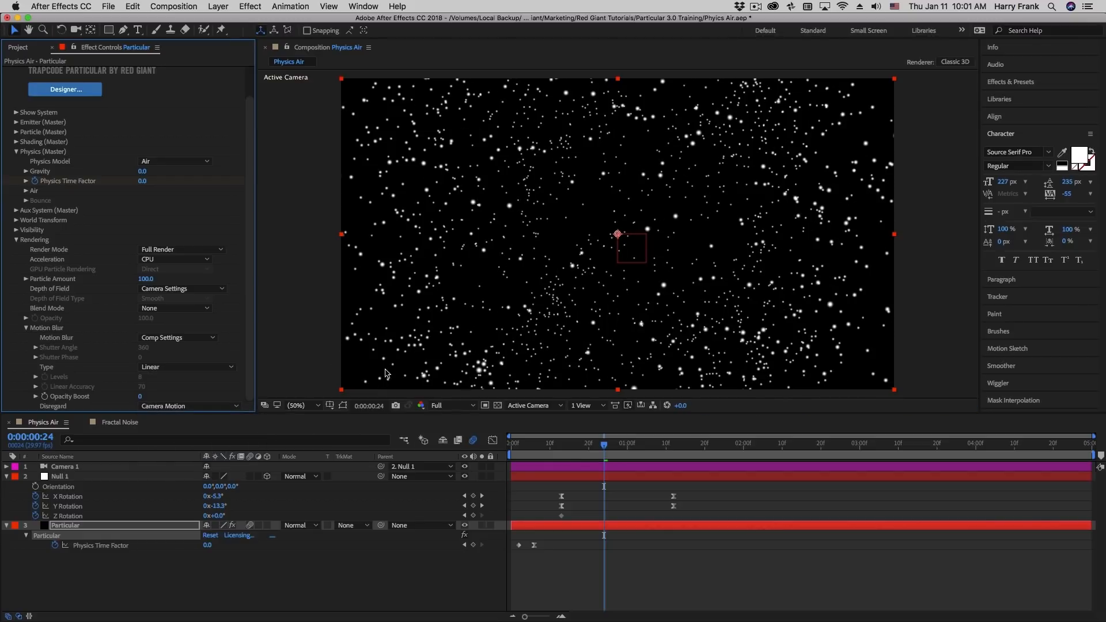
pyautogui.moveTo(562, 447); pyautogui.dragTo(524, 450)
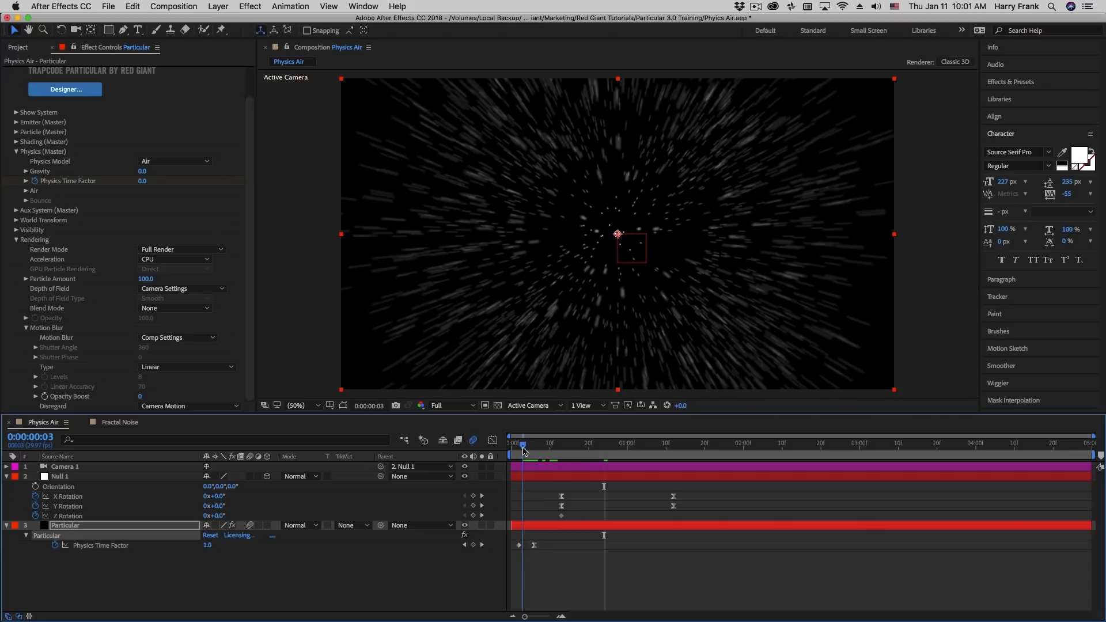
pyautogui.moveTo(524, 450); pyautogui.dragTo(596, 459)
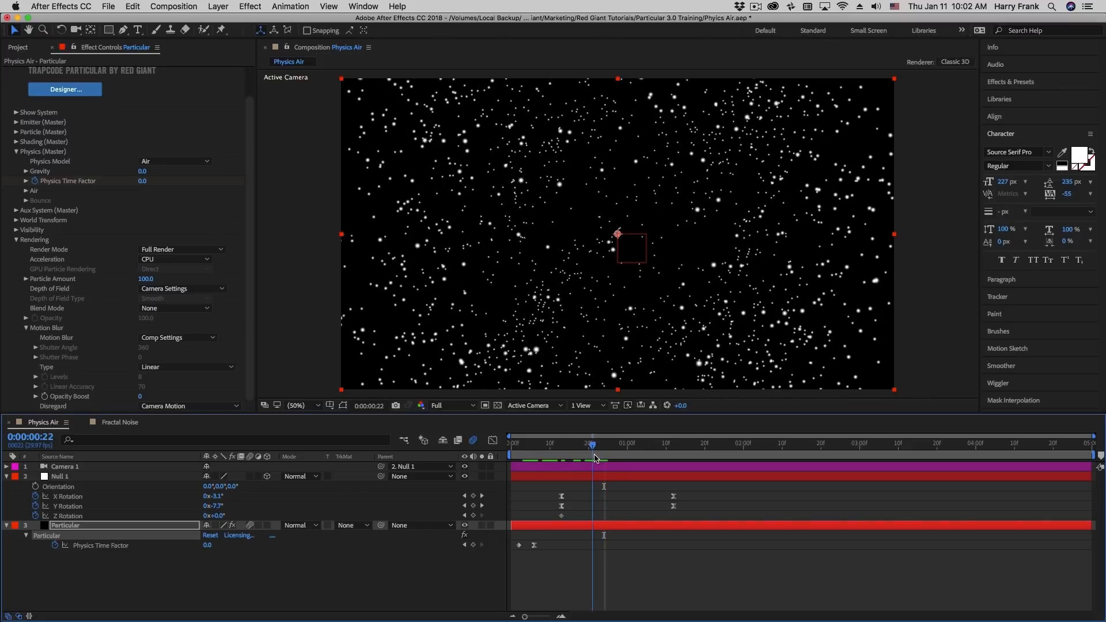
# Set the Motion Blur Disregard option to Camera Motion & PTF and scrub through the camera rotation
pyautogui.click(170, 406)
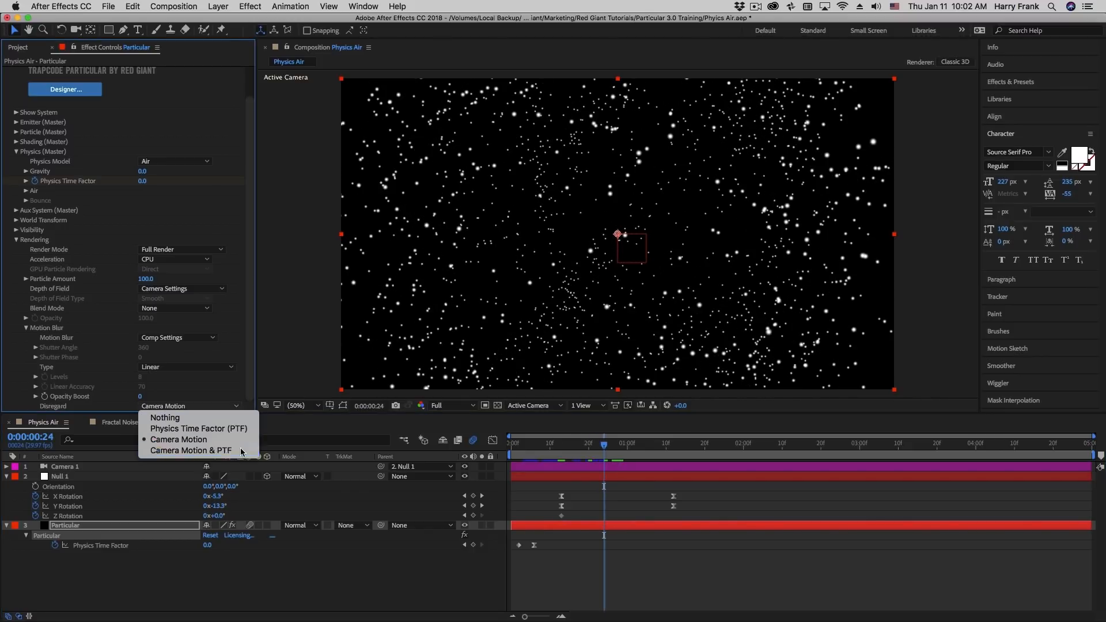
pyautogui.click(197, 451)
pyautogui.click(538, 445)
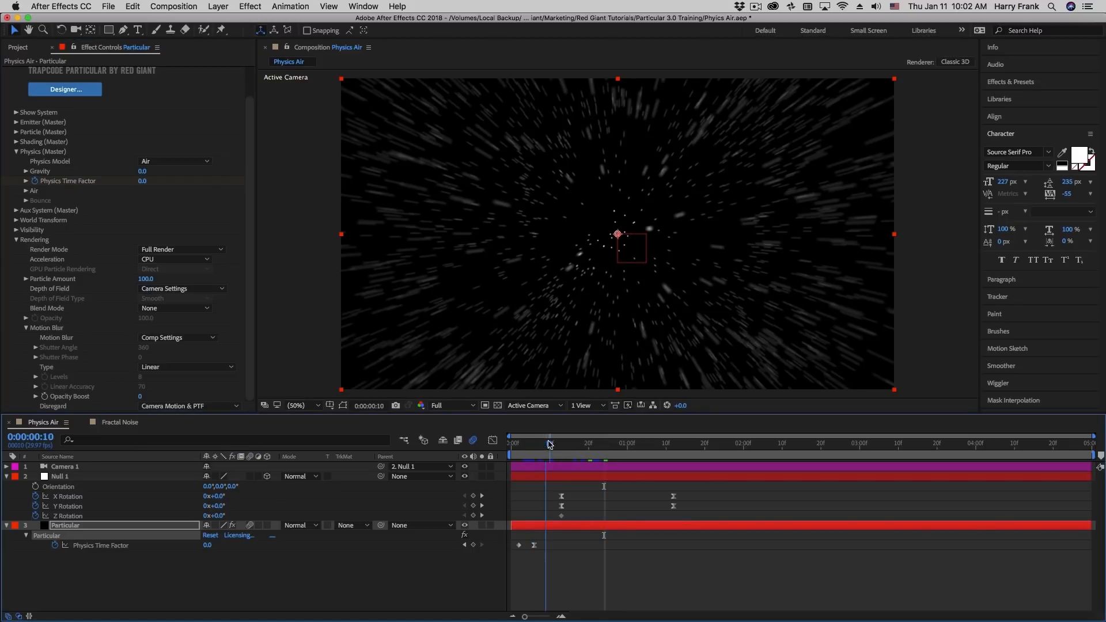
pyautogui.moveTo(546, 448); pyautogui.dragTo(601, 459)
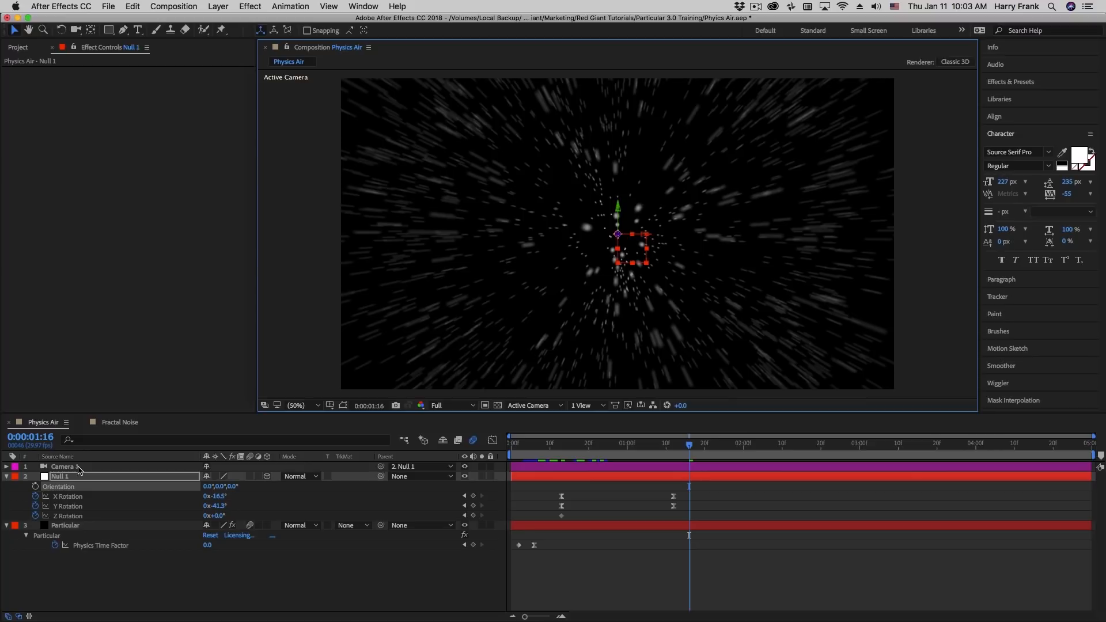
# Delete Camera 1 and Null 1, remove the Physics Time Factor keyframes, and scrub the time to check the result
pyautogui.keyDown('shift'); pyautogui.click(80, 470); pyautogui.keyUp('shift')
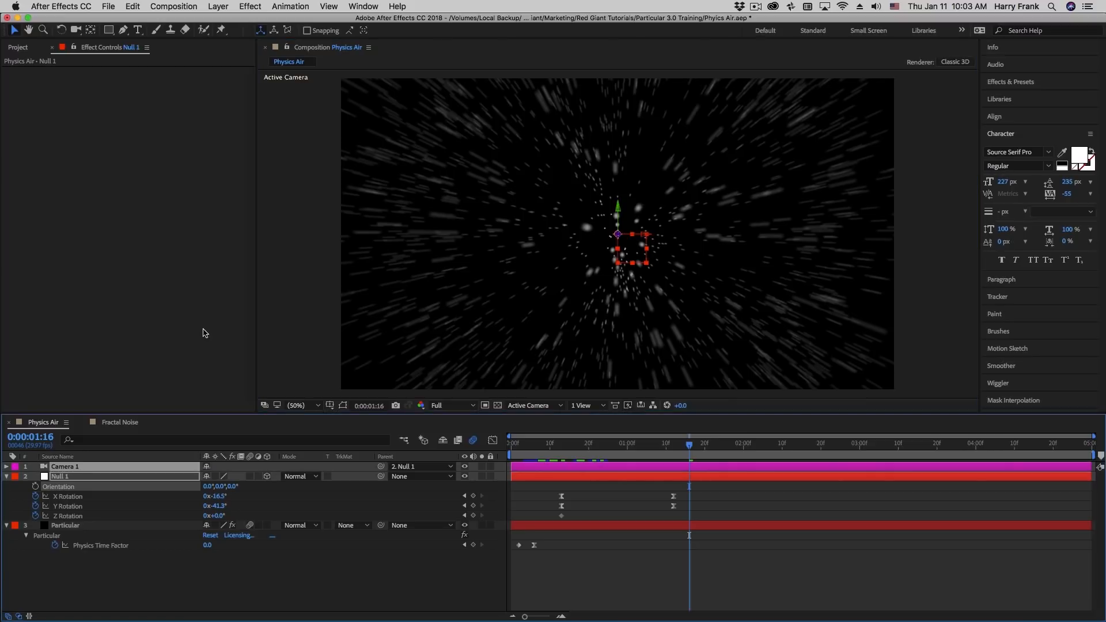
pyautogui.press('Delete')
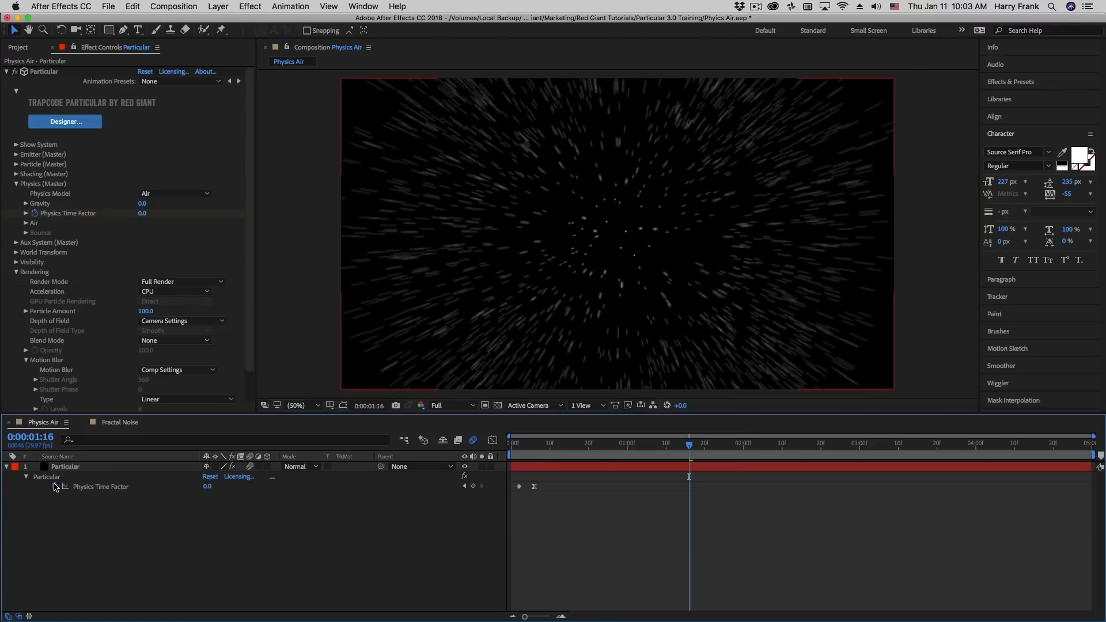
pyautogui.click(56, 486)
pyautogui.click(593, 447)
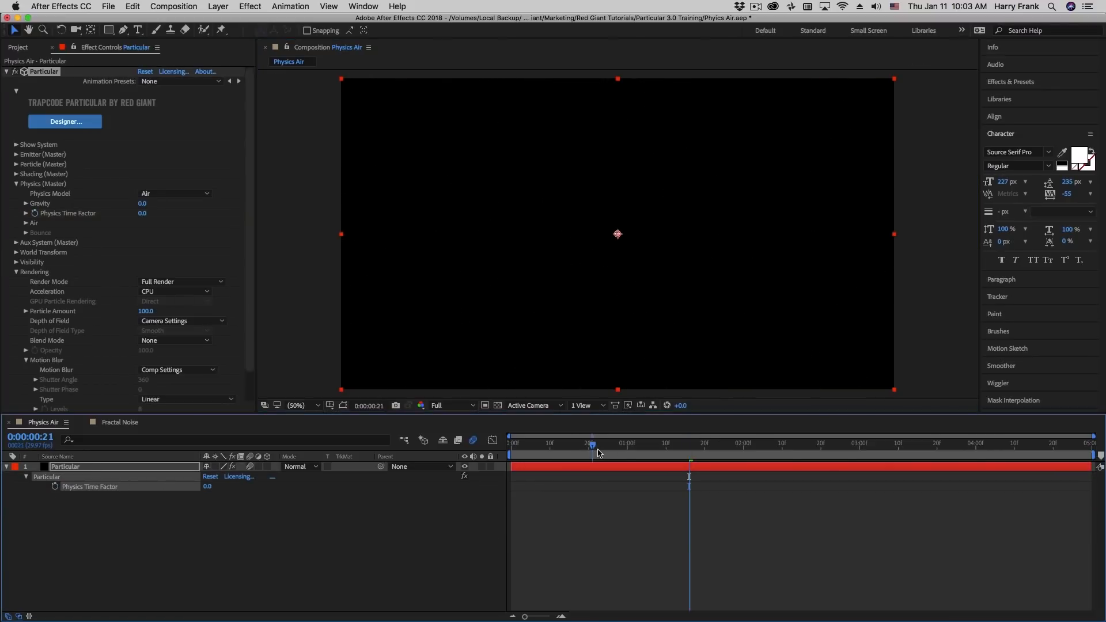
pyautogui.moveTo(600, 452); pyautogui.dragTo(620, 453)
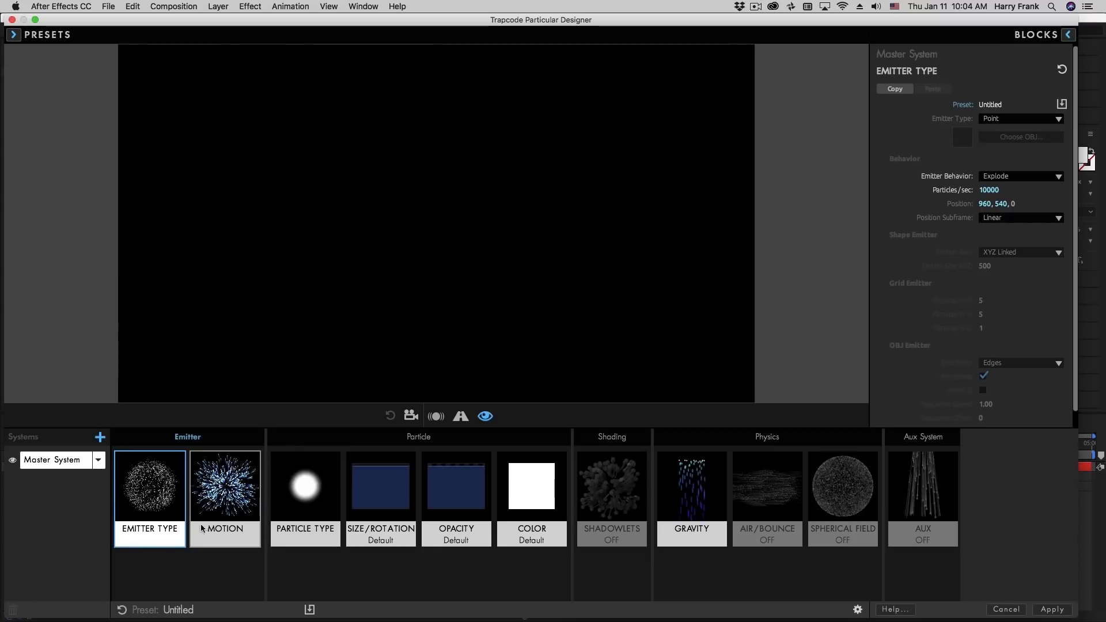
# Reset the particle system to its defaults, and try several Wind X strengths in Air/Bounce, ending at about 271
pyautogui.click(122, 611)
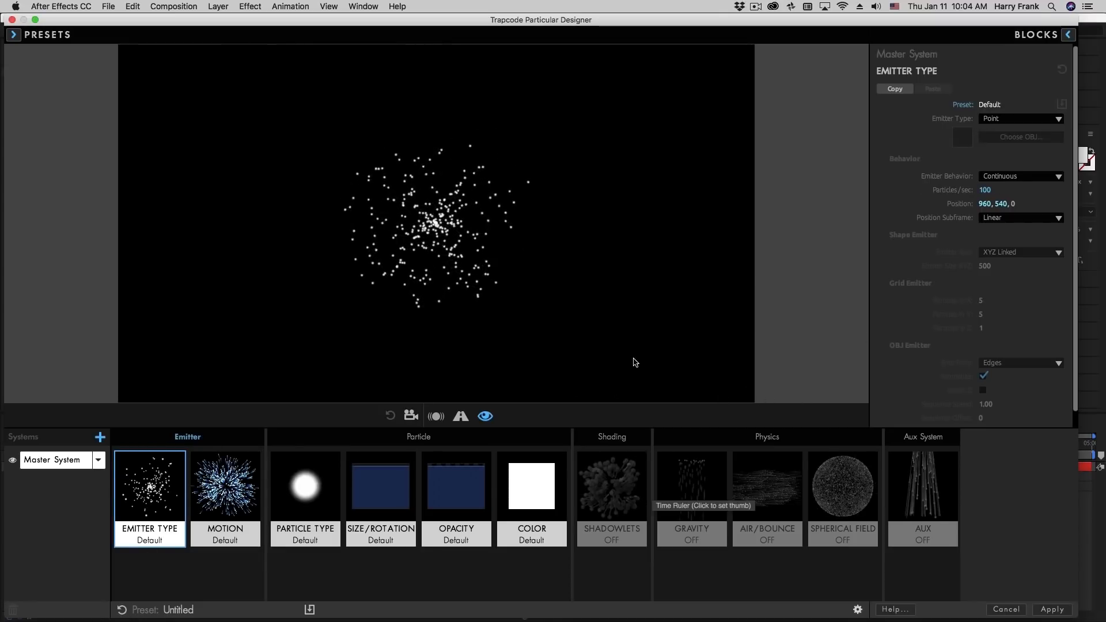
pyautogui.click(771, 484)
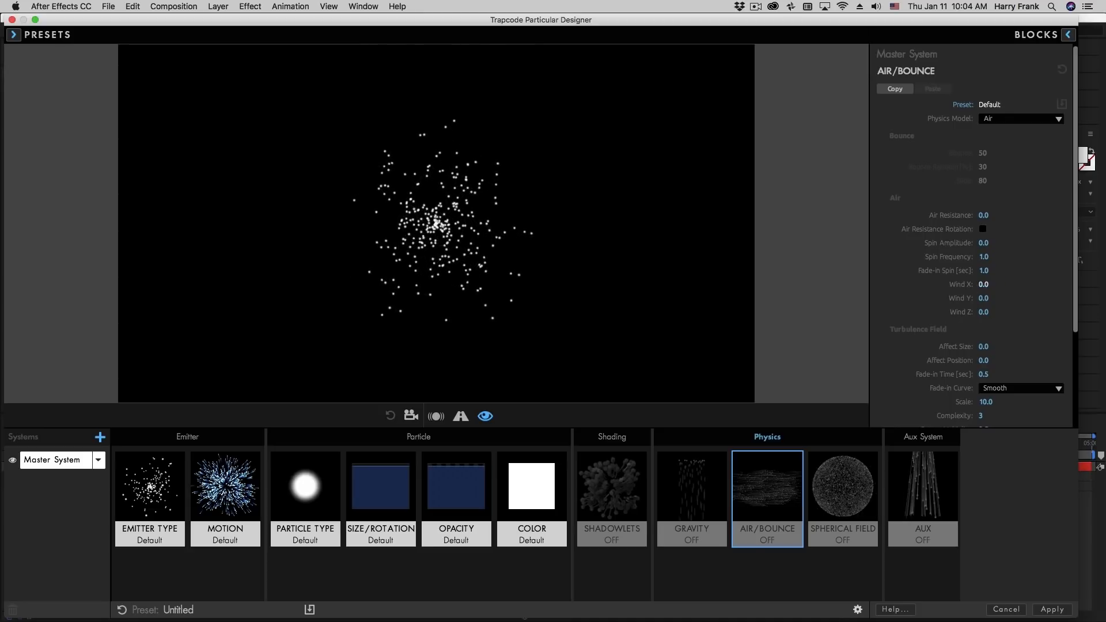
pyautogui.moveTo(984, 284); pyautogui.dragTo(1051, 284)
pyautogui.moveTo(977, 284); pyautogui.dragTo(1013, 286)
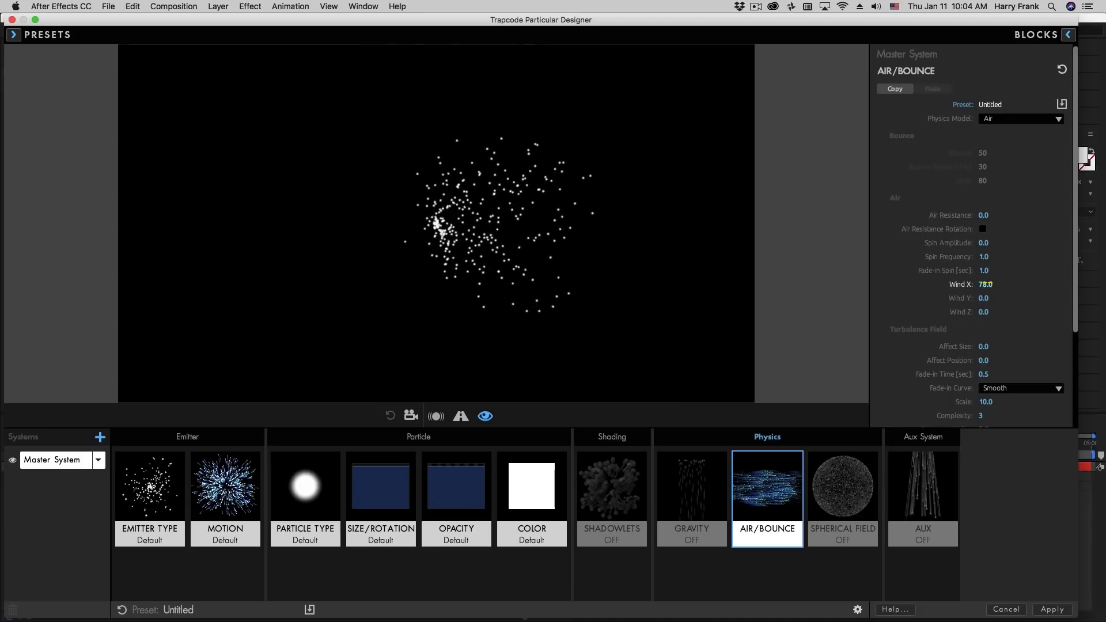
pyautogui.doubleClick(957, 285)
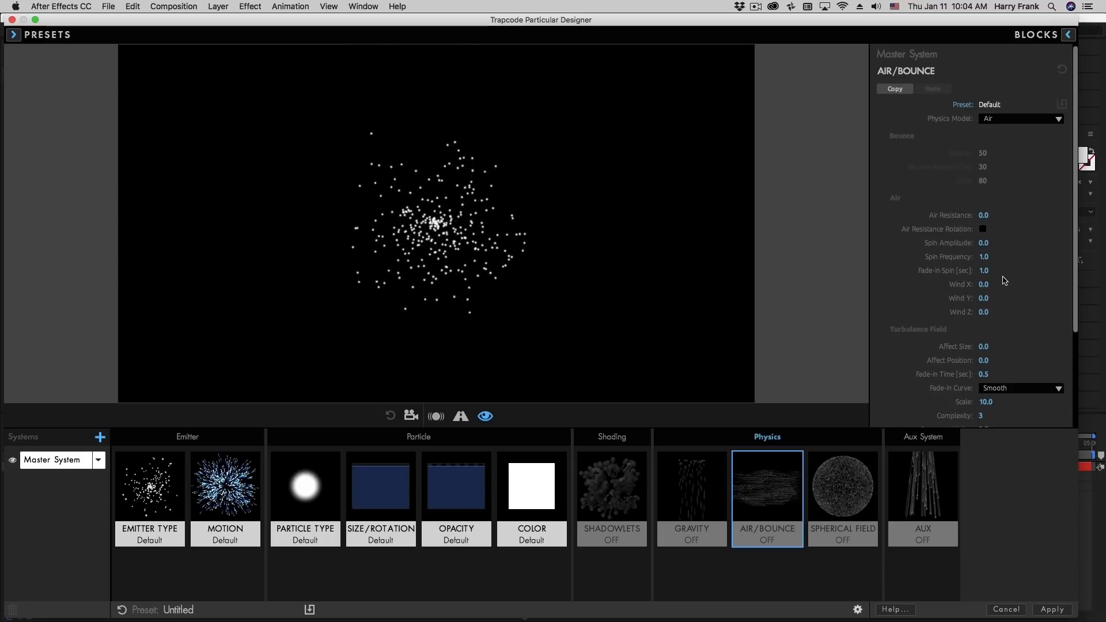
pyautogui.moveTo(978, 284); pyautogui.dragTo(1062, 294)
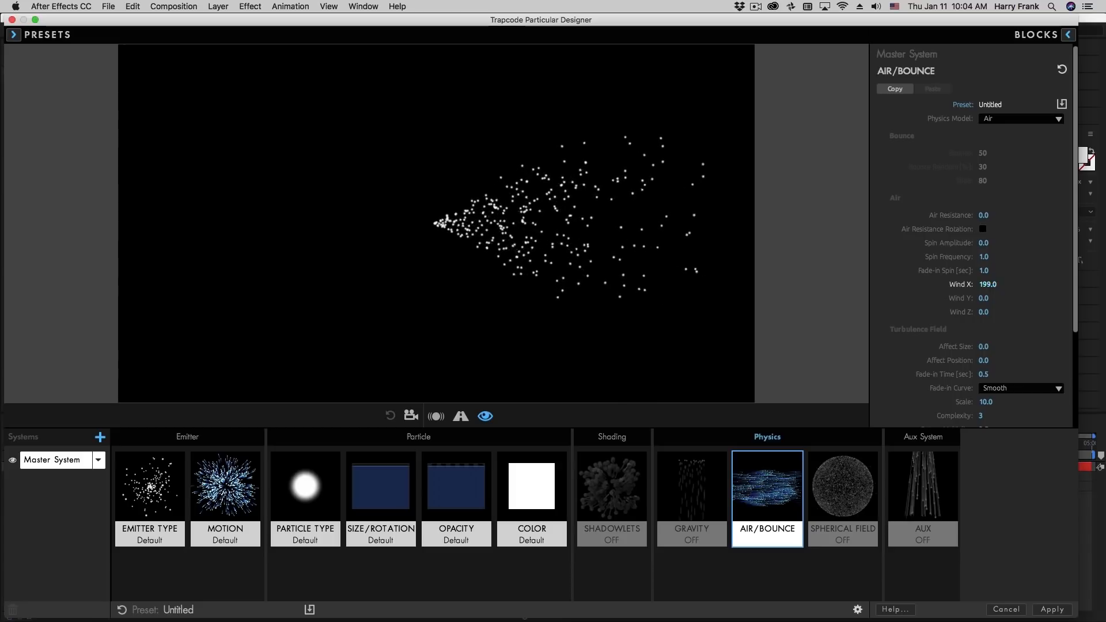
pyautogui.moveTo(970, 284); pyautogui.dragTo(946, 285)
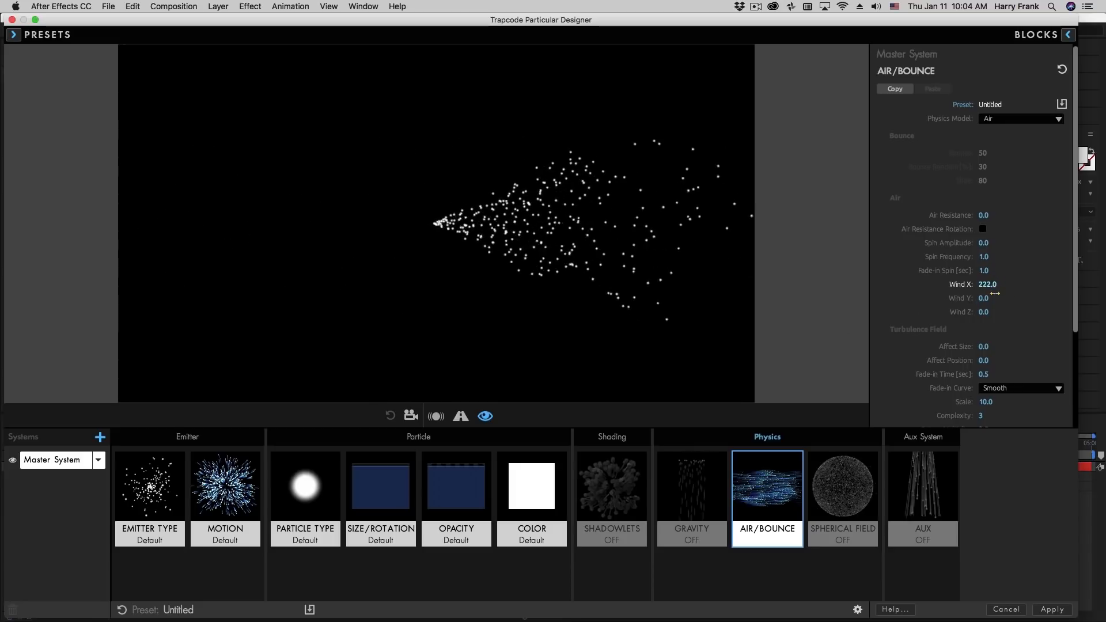
pyautogui.moveTo(989, 285); pyautogui.dragTo(962, 284)
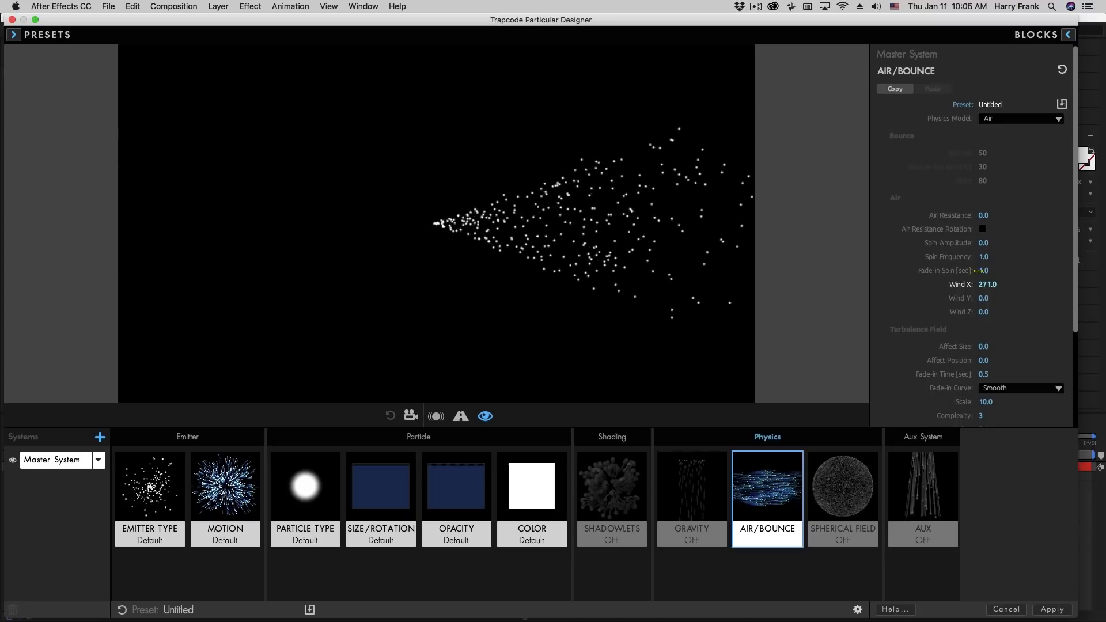
# Change the emitter to a Box, enlarge its XYZ size, and set Wind X to 258 and Wind Y to 24
pyautogui.click(151, 486)
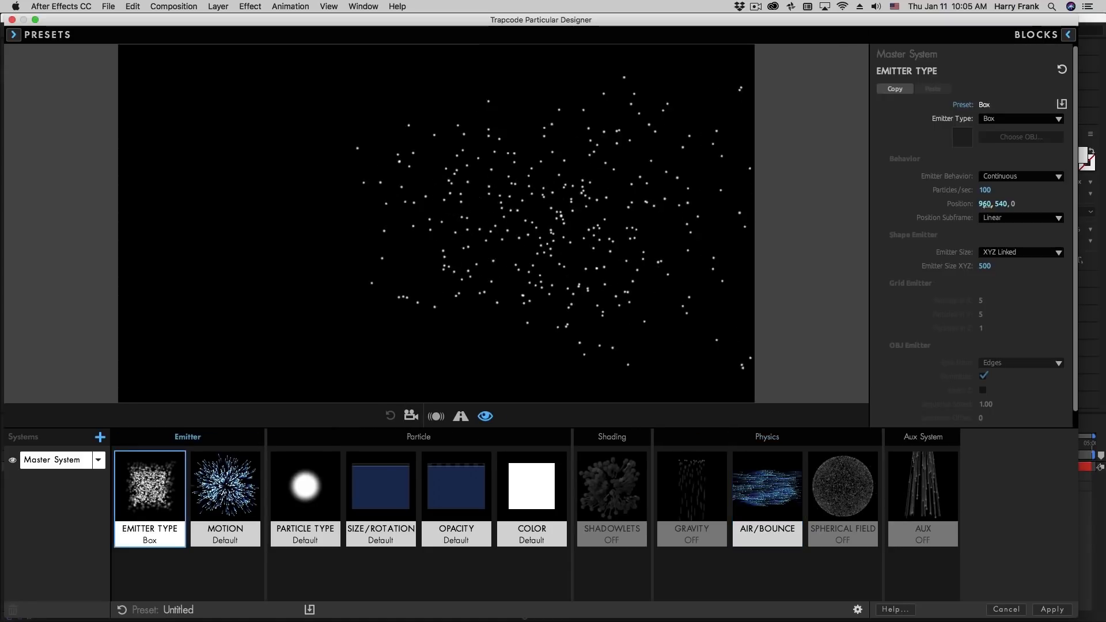
pyautogui.moveTo(983, 267); pyautogui.dragTo(1078, 267)
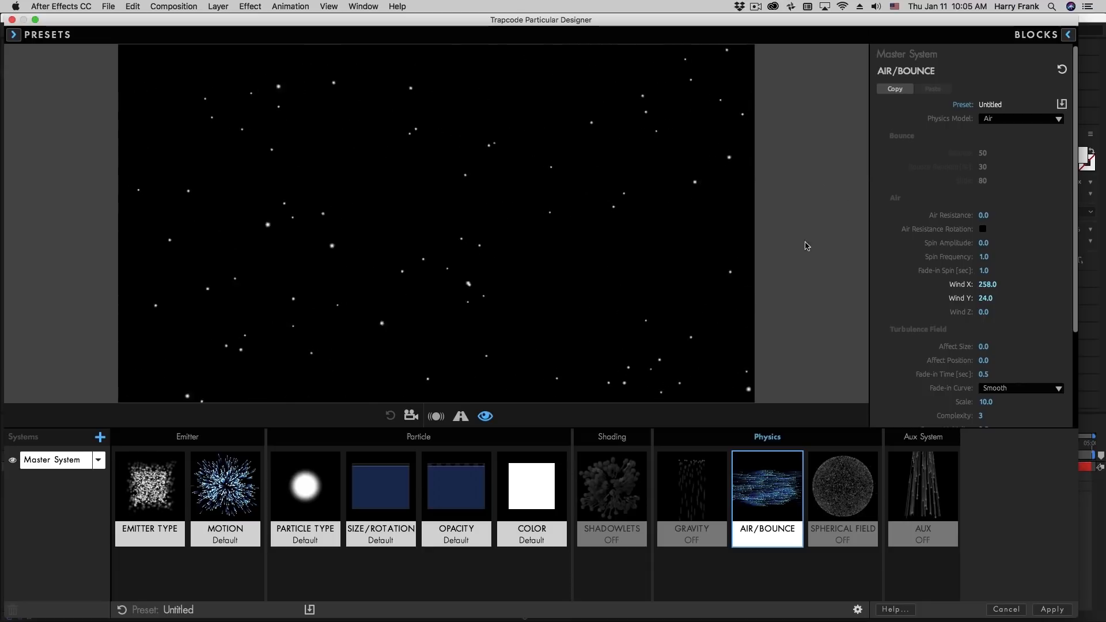
# Try Directional as the emitter motion's Direction, and return it to Uniform
pyautogui.click(224, 487)
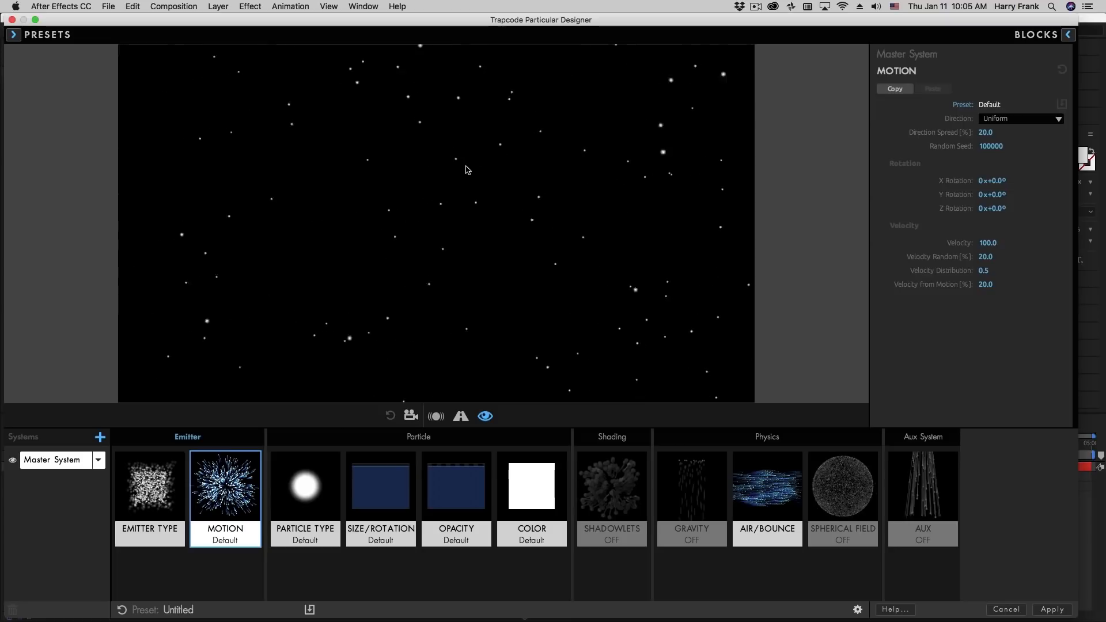
pyautogui.click(987, 119)
pyautogui.click(1013, 137)
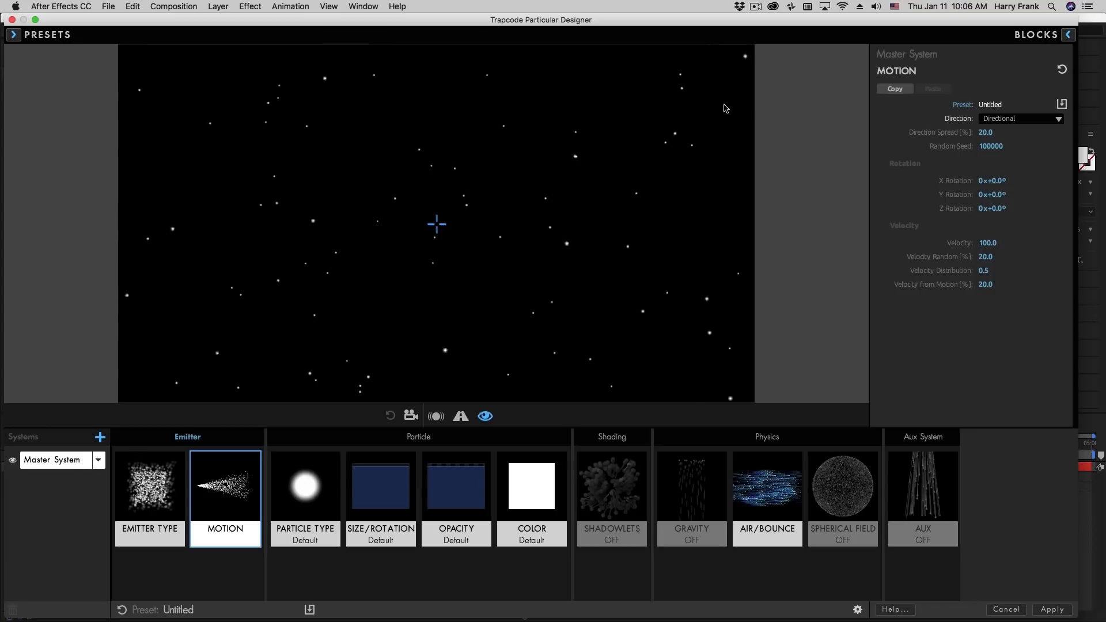
pyautogui.click(1017, 119)
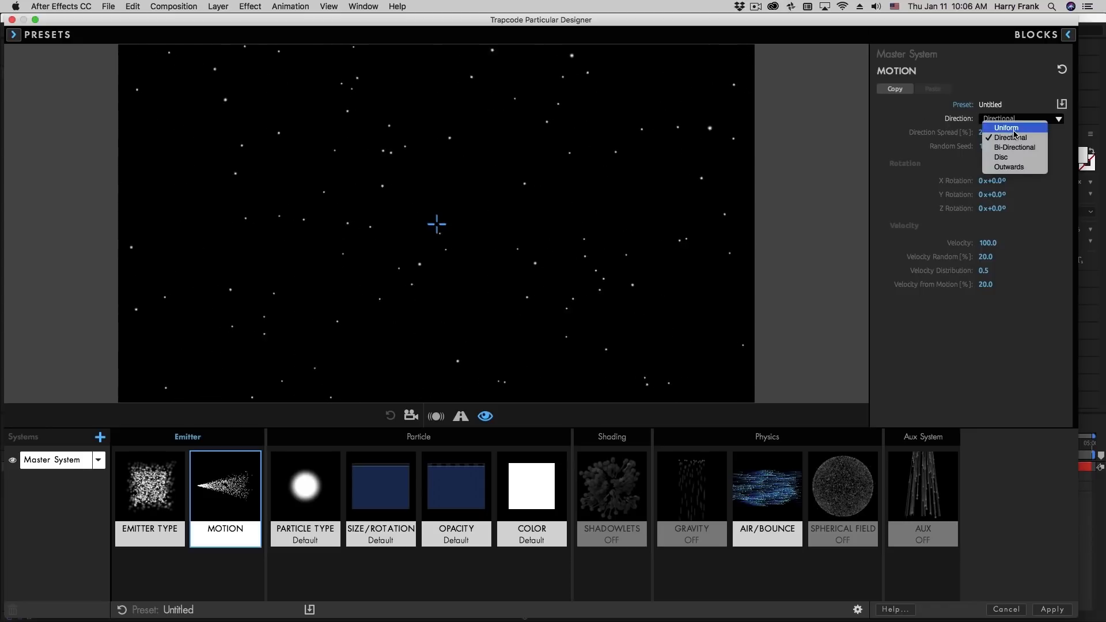
pyautogui.click(1008, 128)
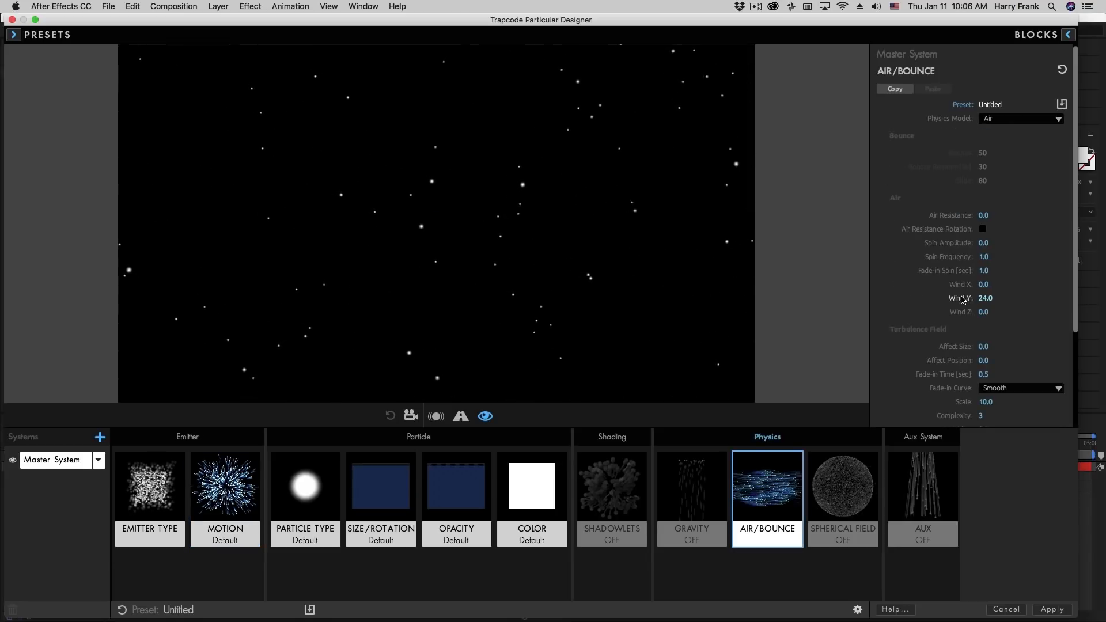
# Reset the wind values in Air/Bounce to 0 and apply the Designer changes to the Particular layer
pyautogui.doubleClick(961, 300)
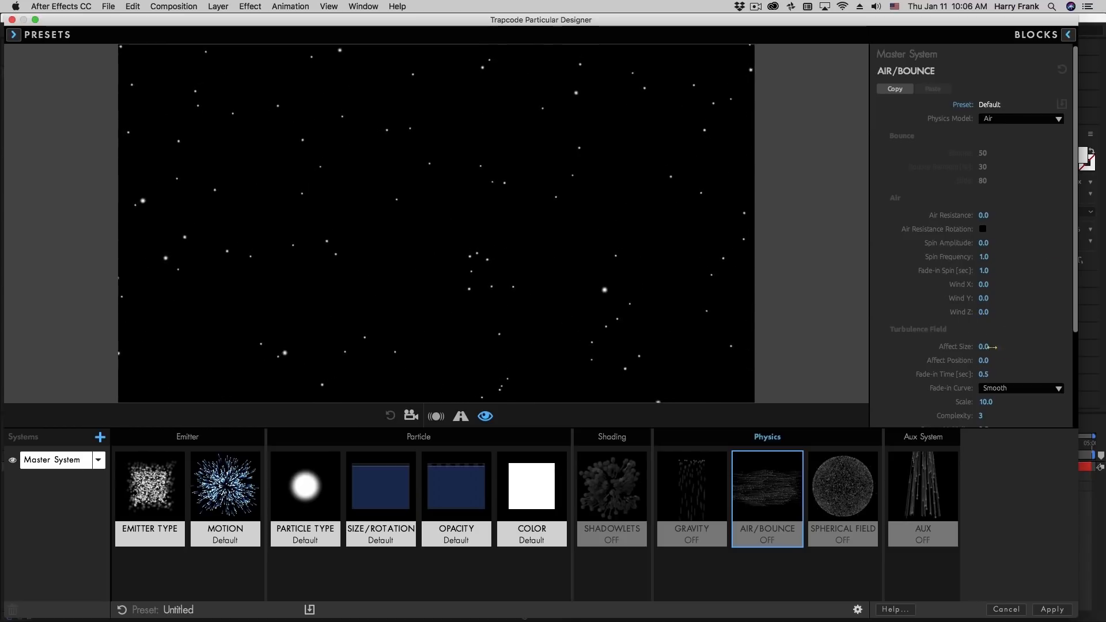
pyautogui.scroll(-3, 1037, 300)
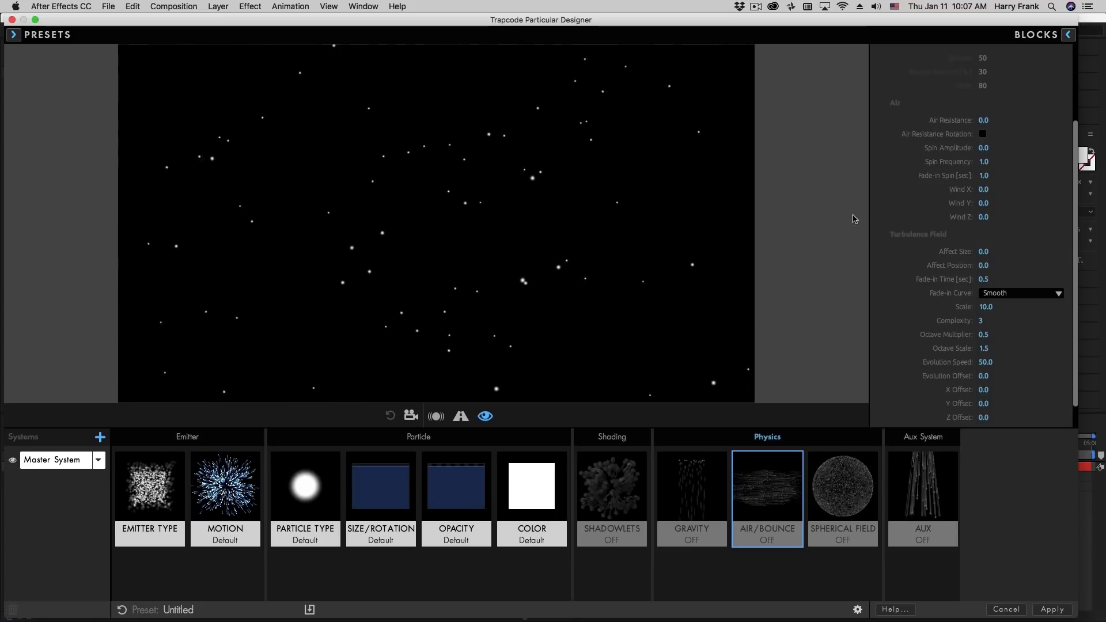
pyautogui.click(1053, 610)
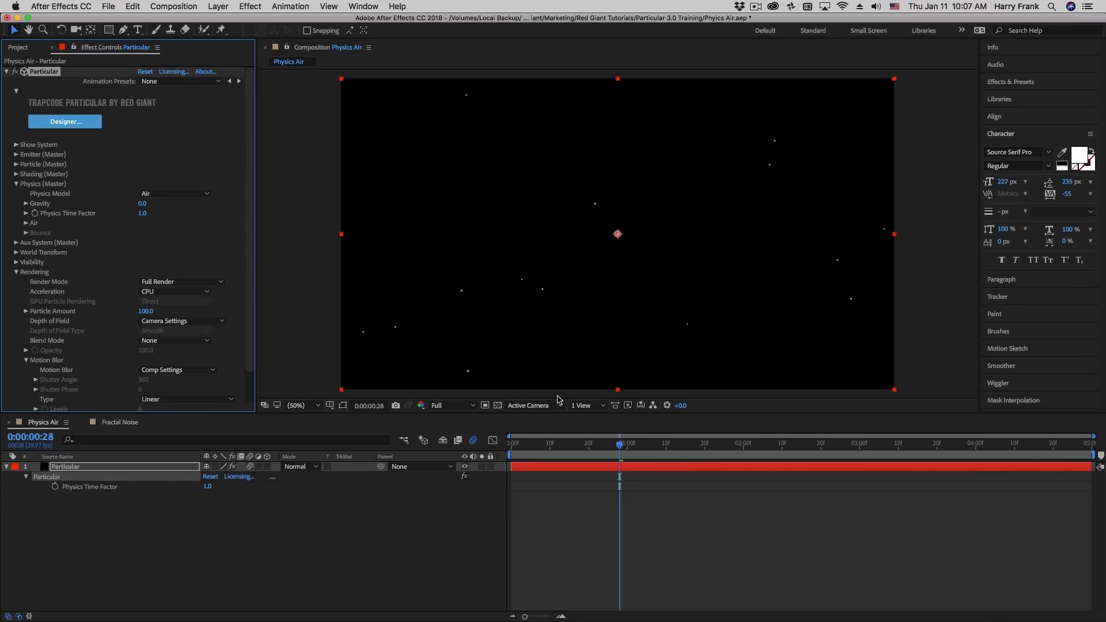
# Open the Fractal Noise composition, hide every Noise layer except layer 7, and reveal that layer's Scale
pyautogui.click(134, 427)
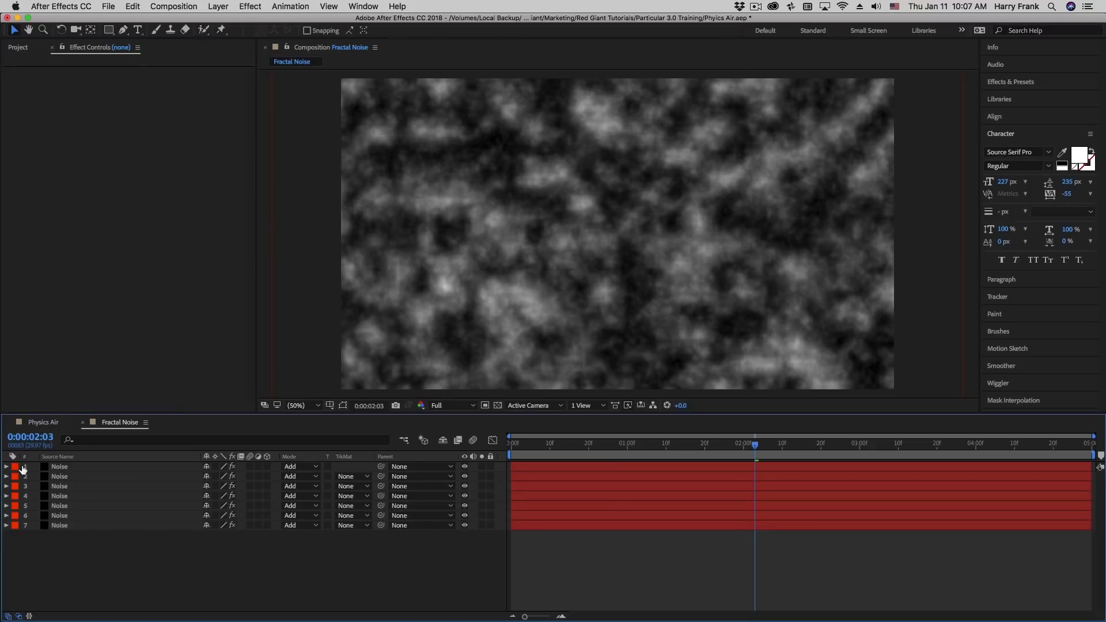
pyautogui.moveTo(464, 468); pyautogui.dragTo(465, 516)
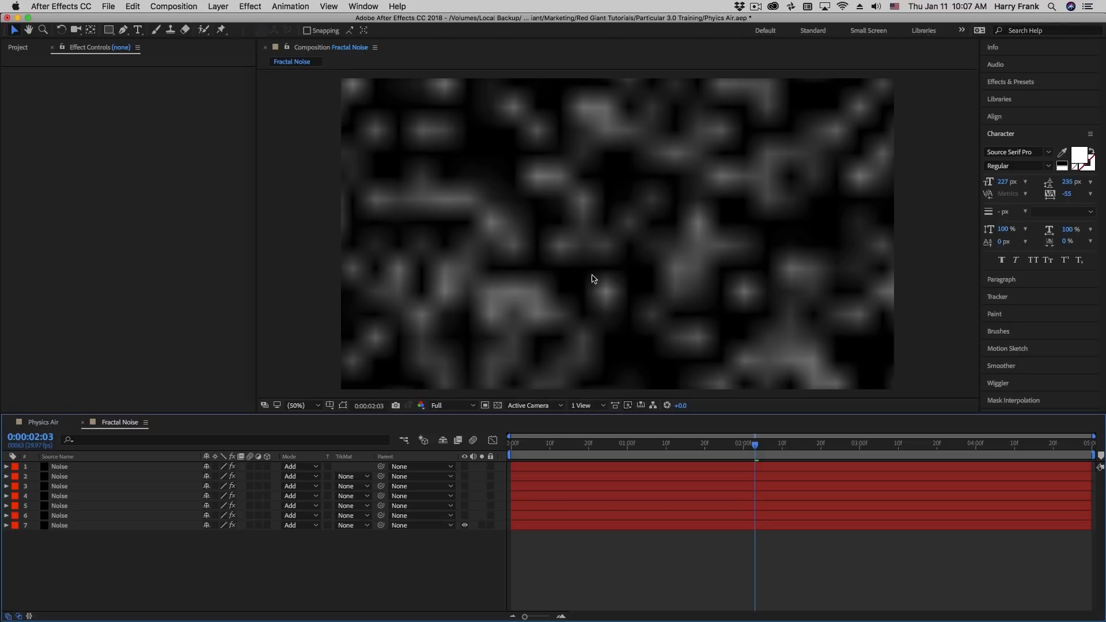
pyautogui.click(99, 526)
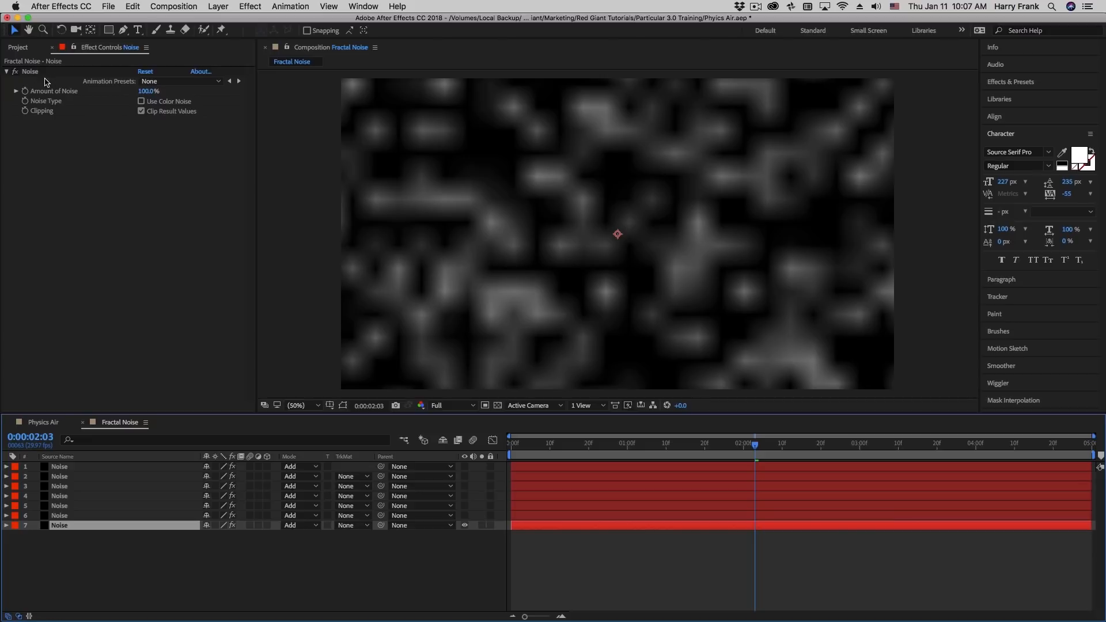
pyautogui.press('s')
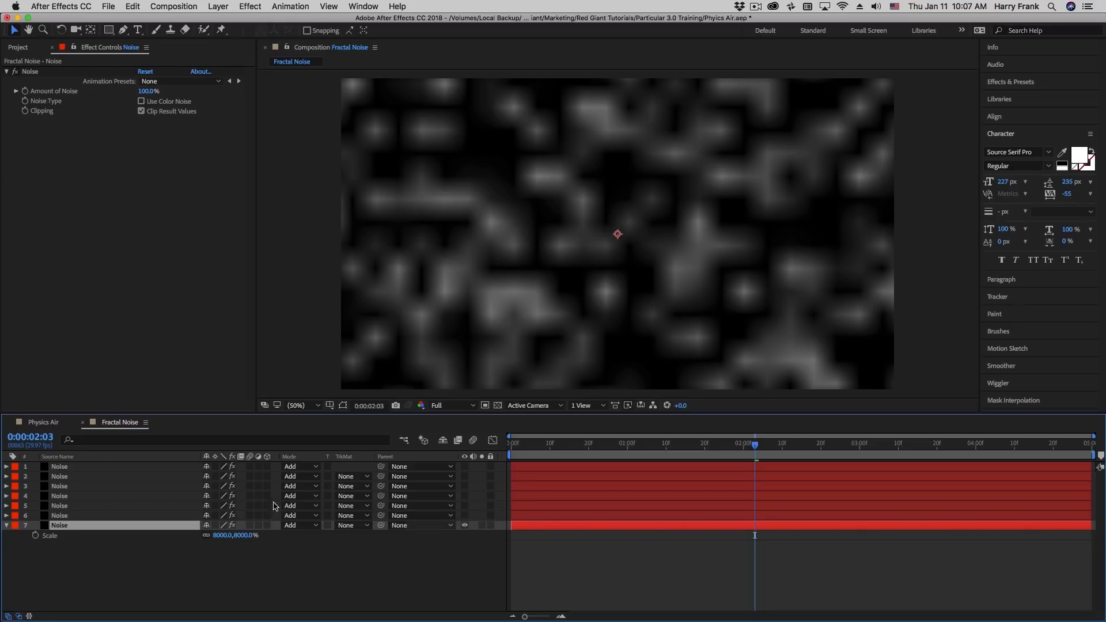
# Make Noise layer 6 visible as well, and check its Scale and Opacity
pyautogui.click(67, 516)
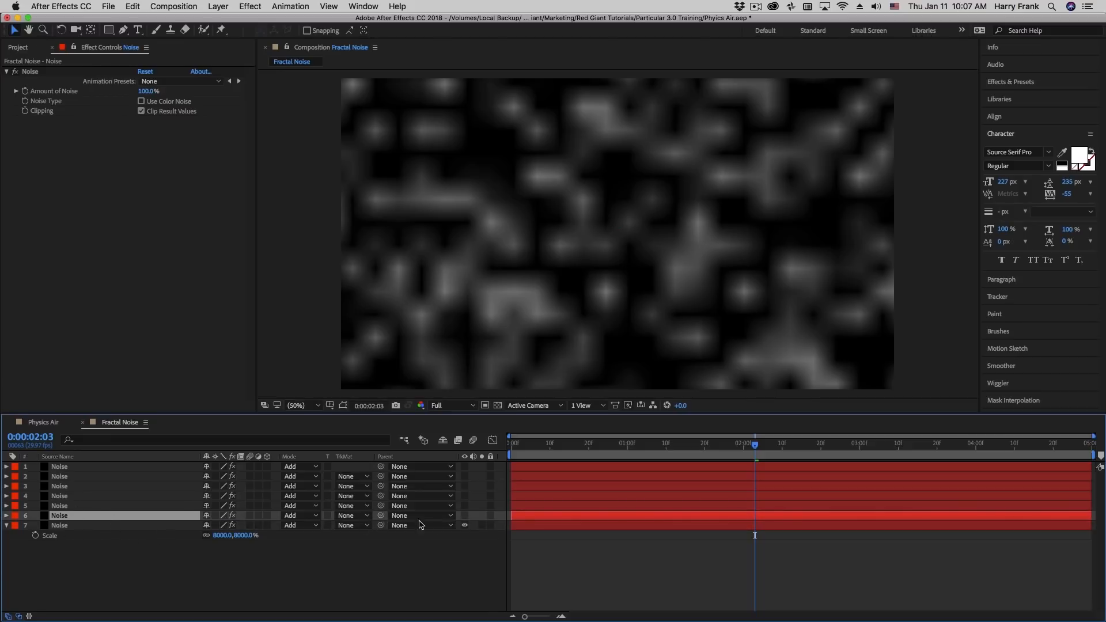
pyautogui.click(465, 516)
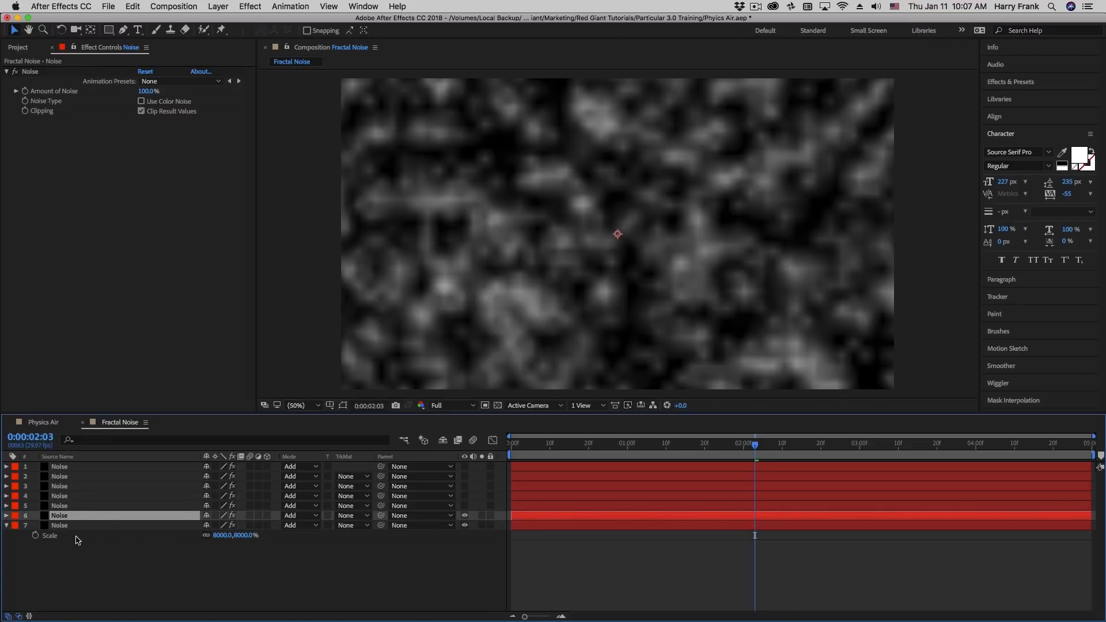
pyautogui.press('s')
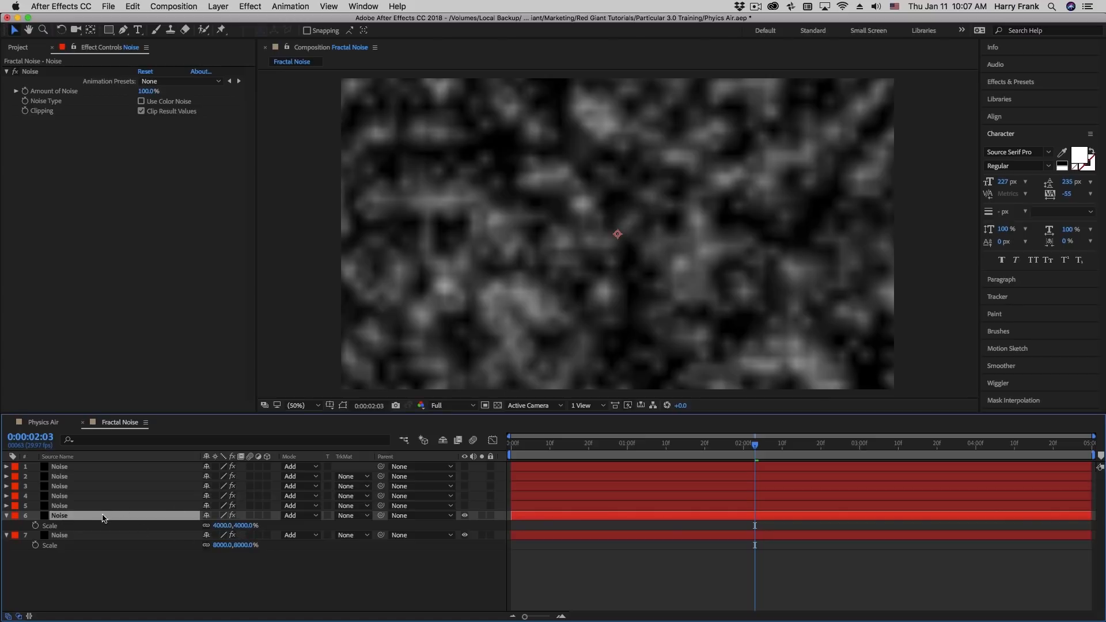
pyautogui.press('t')
# Compare the Scale of Noise layers 5 and 6, and check the Opacity of layer 5
pyautogui.click(78, 507)
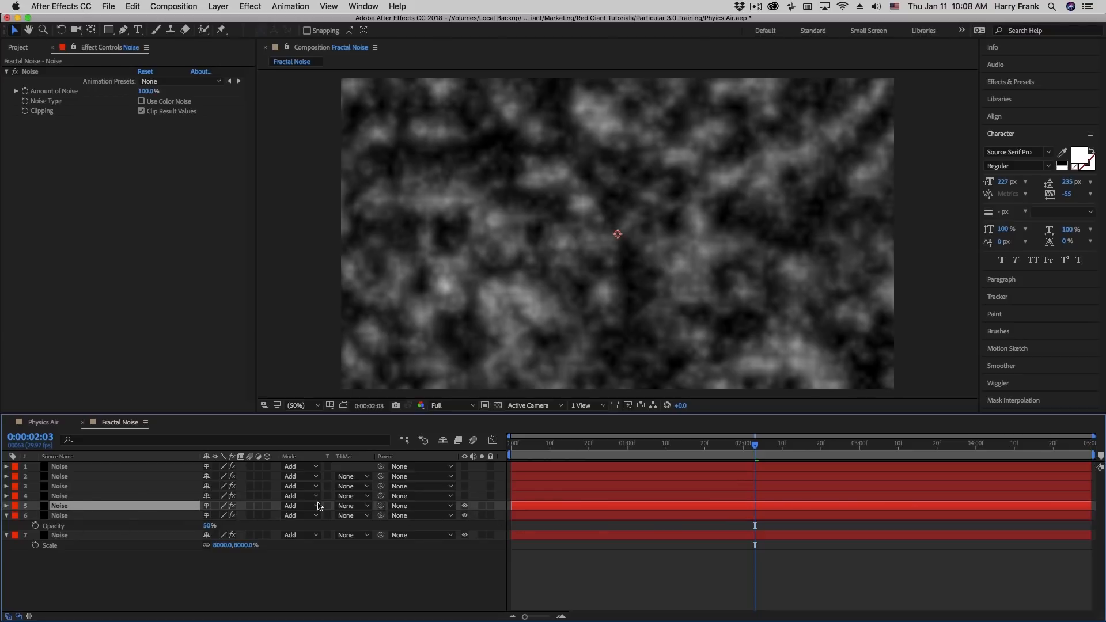
pyautogui.press('s')
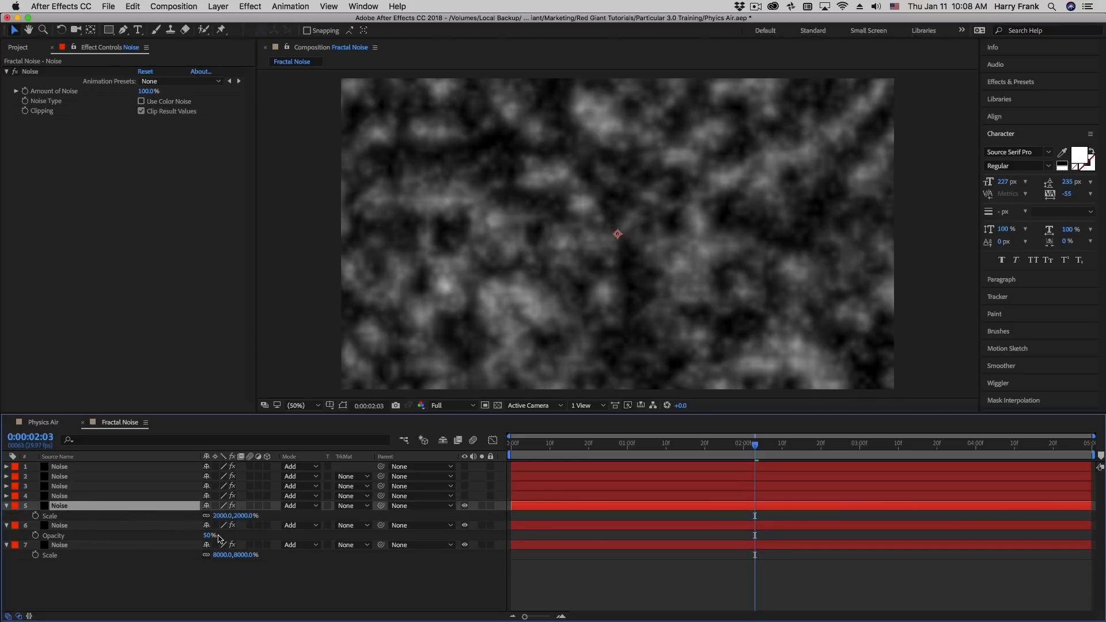
pyautogui.click(145, 528)
pyautogui.press('s')
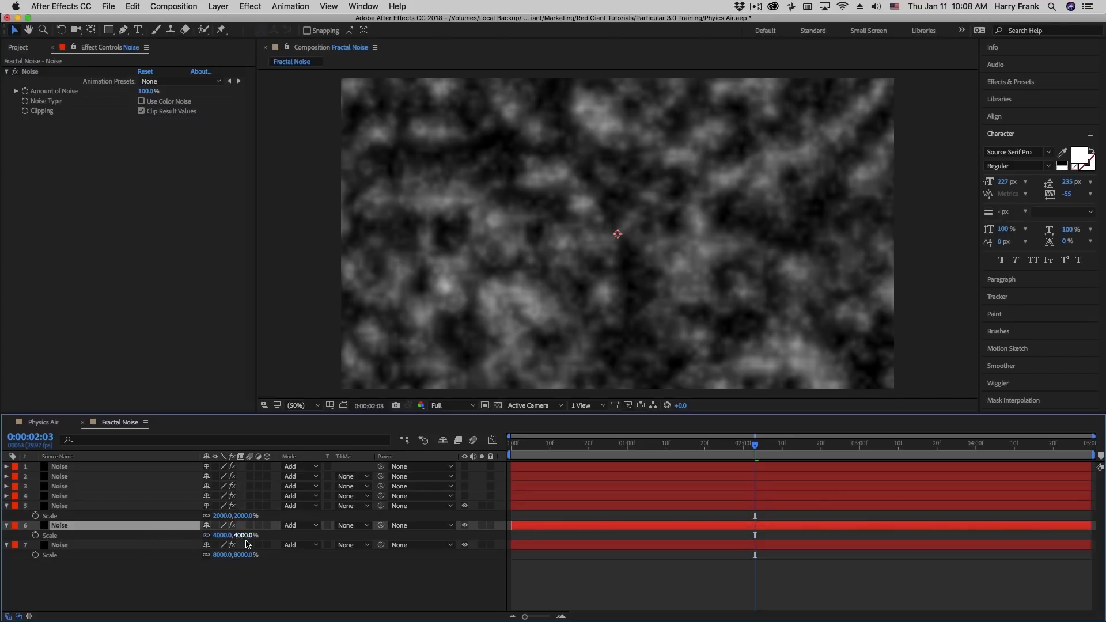
pyautogui.click(146, 507)
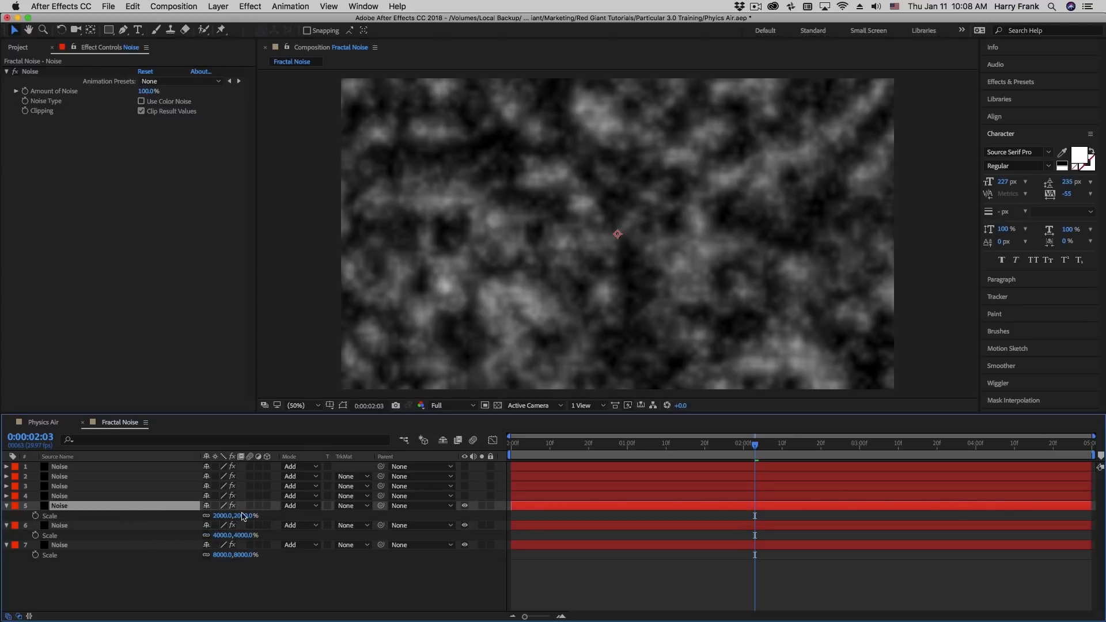
pyautogui.press('t')
# Make Noise layers 4, 3, 2 and 1 visible again, collapse the revealed properties, and select all seven layers
pyautogui.click(464, 497)
pyautogui.click(464, 487)
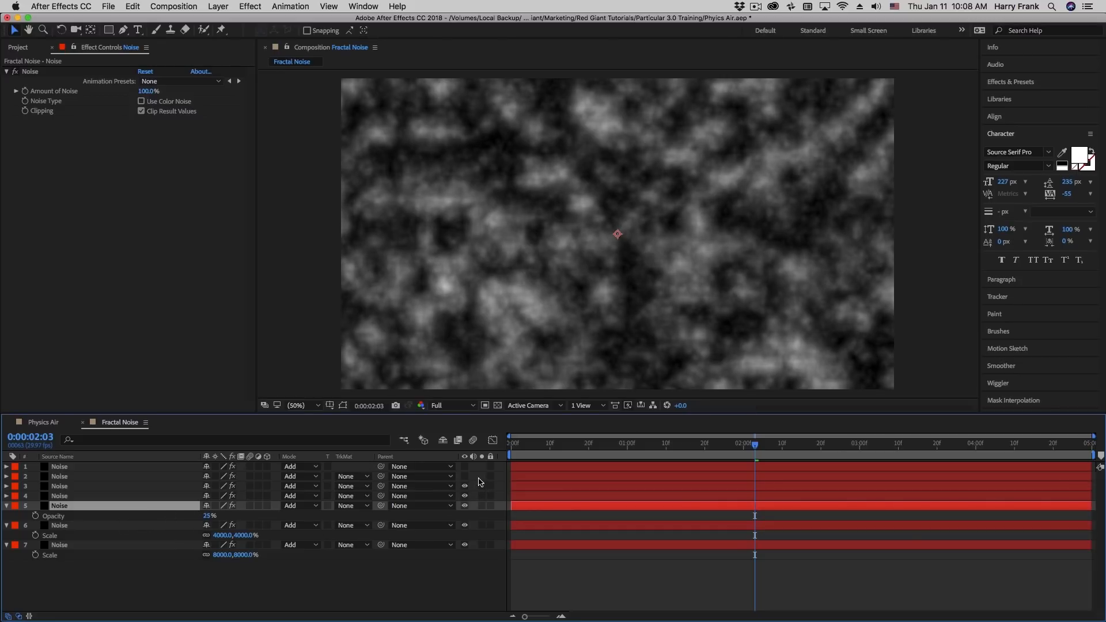
pyautogui.click(463, 477)
pyautogui.click(464, 467)
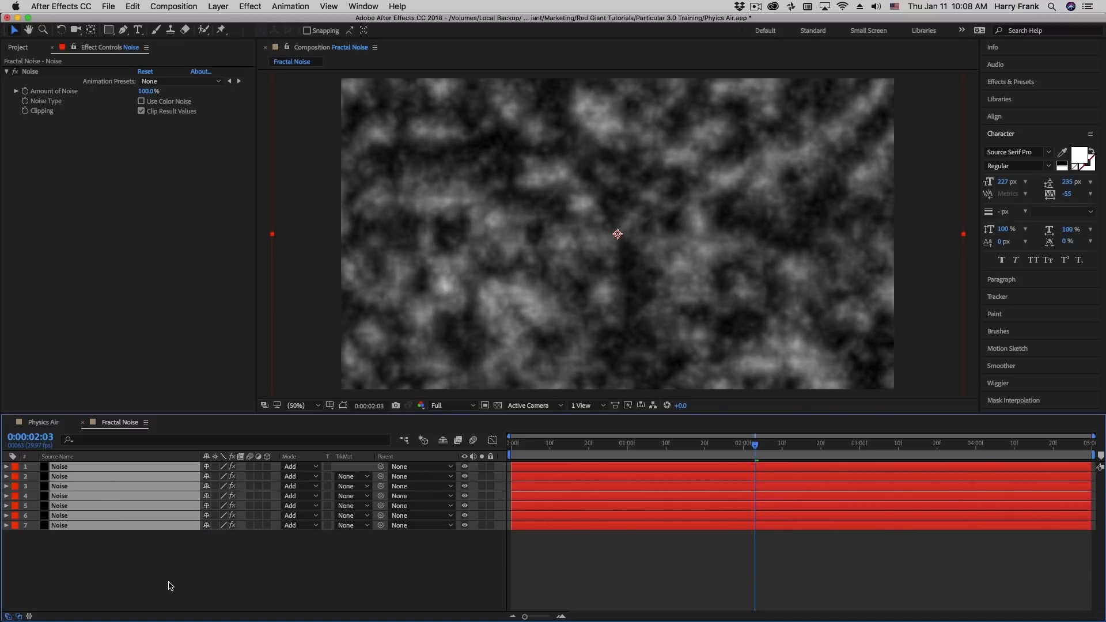
pyautogui.click(170, 586)
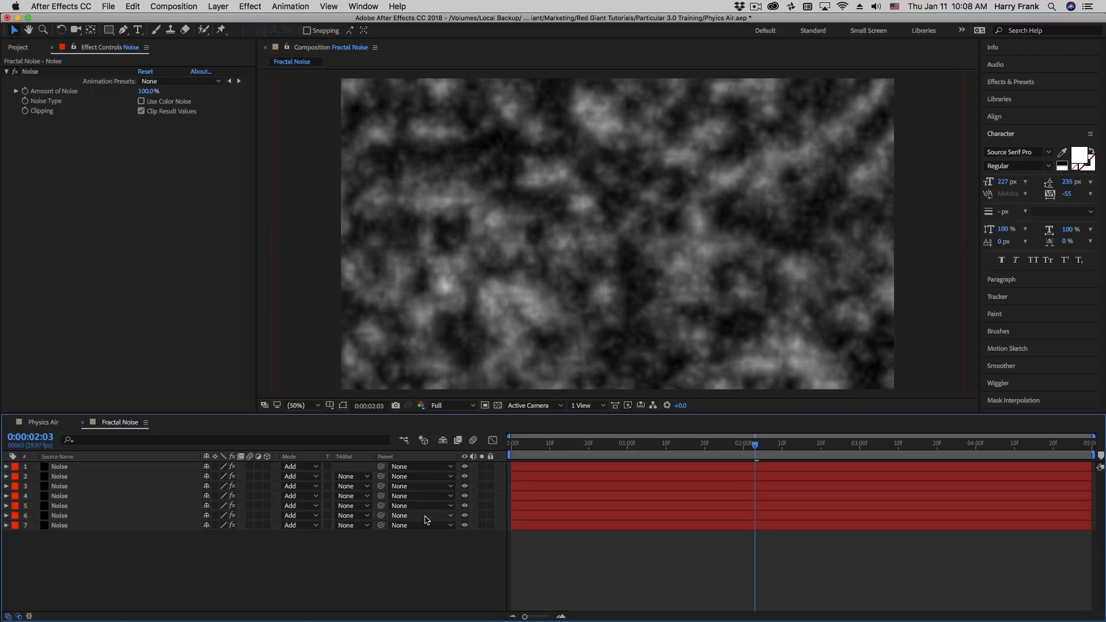
pyautogui.moveTo(22, 579); pyautogui.dragTo(127, 440)
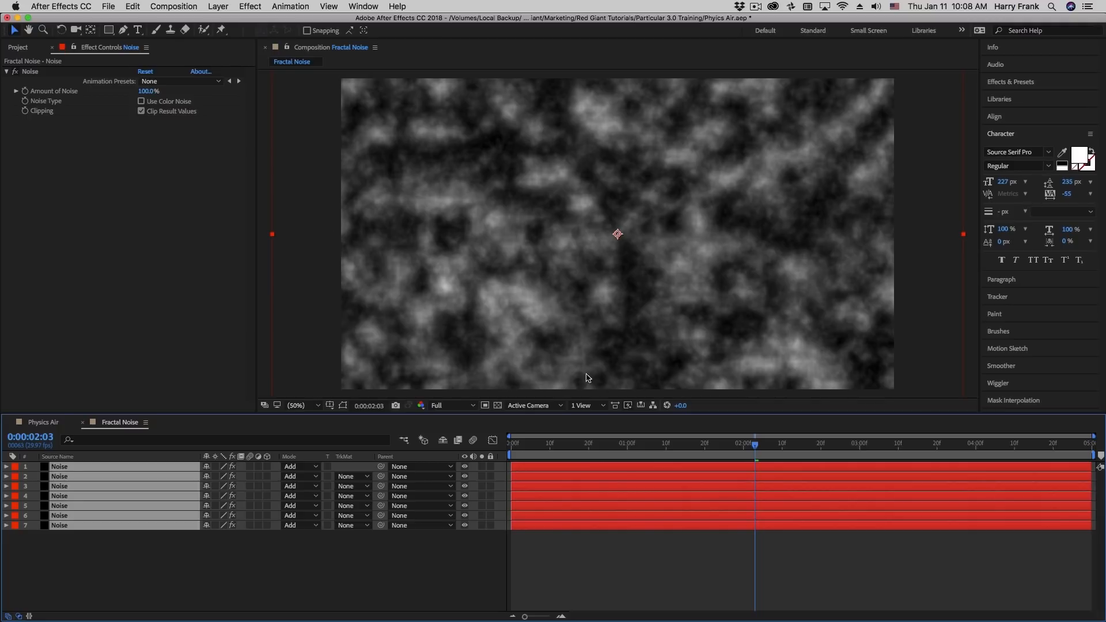
# Apply the Fractal Noise effect to Noise layer 1, solo that layer, and disable its Noise effect
pyautogui.click(668, 367)
pyautogui.click(250, 6)
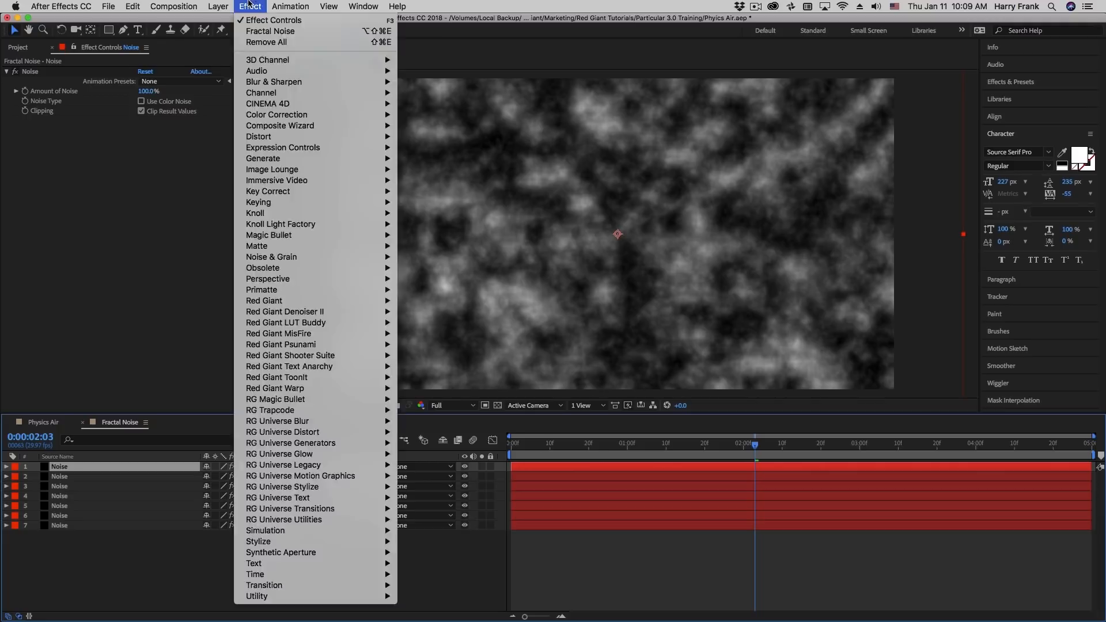
pyautogui.click(258, 32)
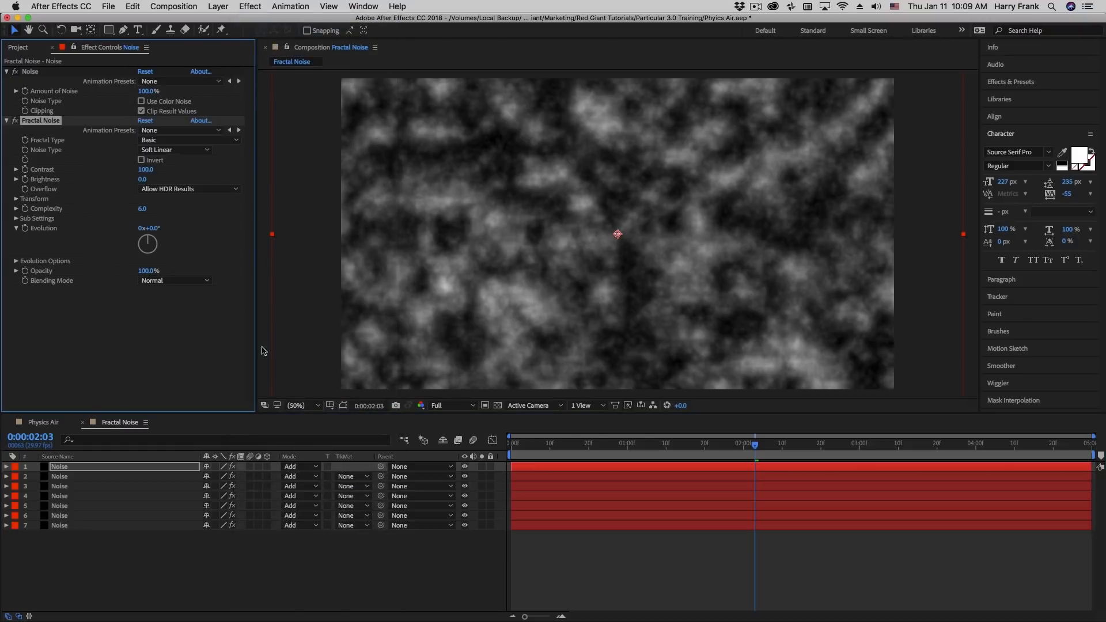
pyautogui.click(482, 467)
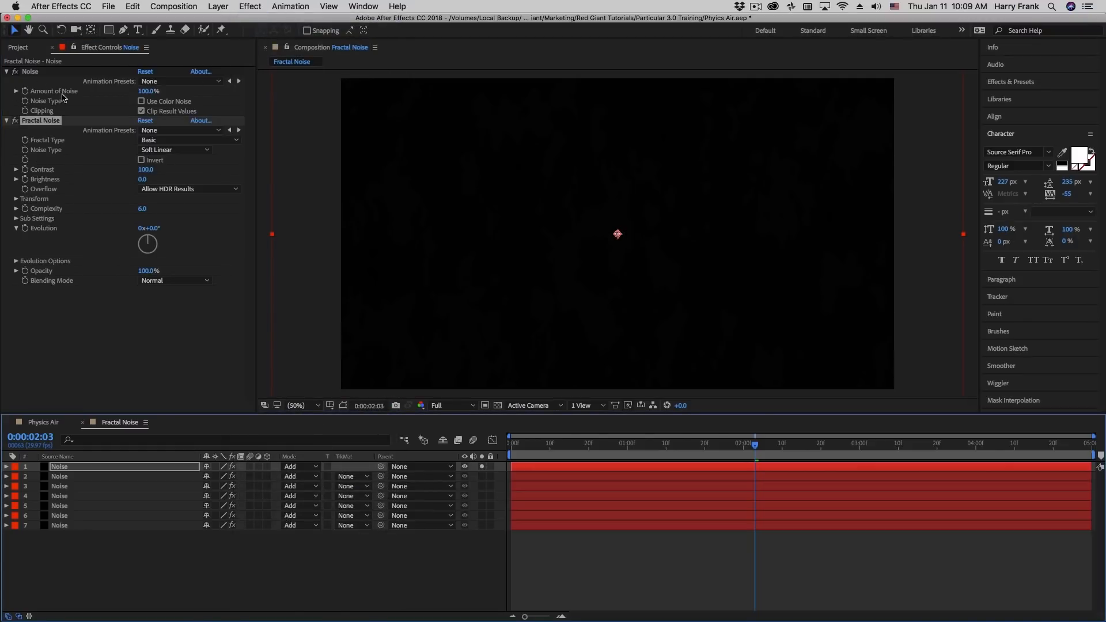
pyautogui.click(15, 72)
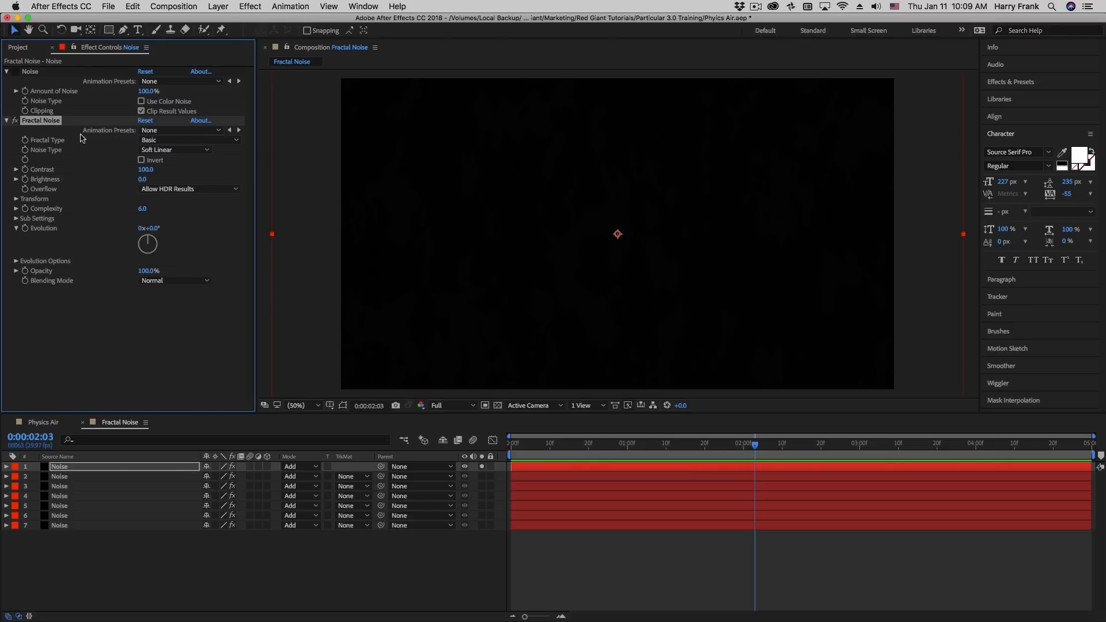
# Delete the Fractal Noise effect from Noise layer 1 and stop soloing that layer
pyautogui.press('Delete')
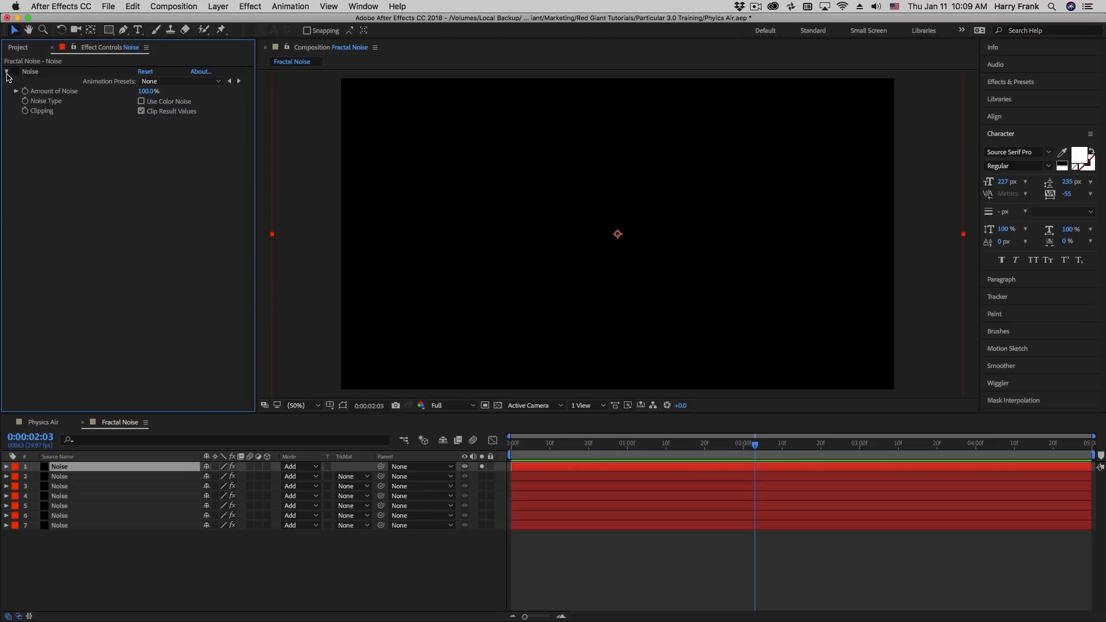
pyautogui.click(481, 467)
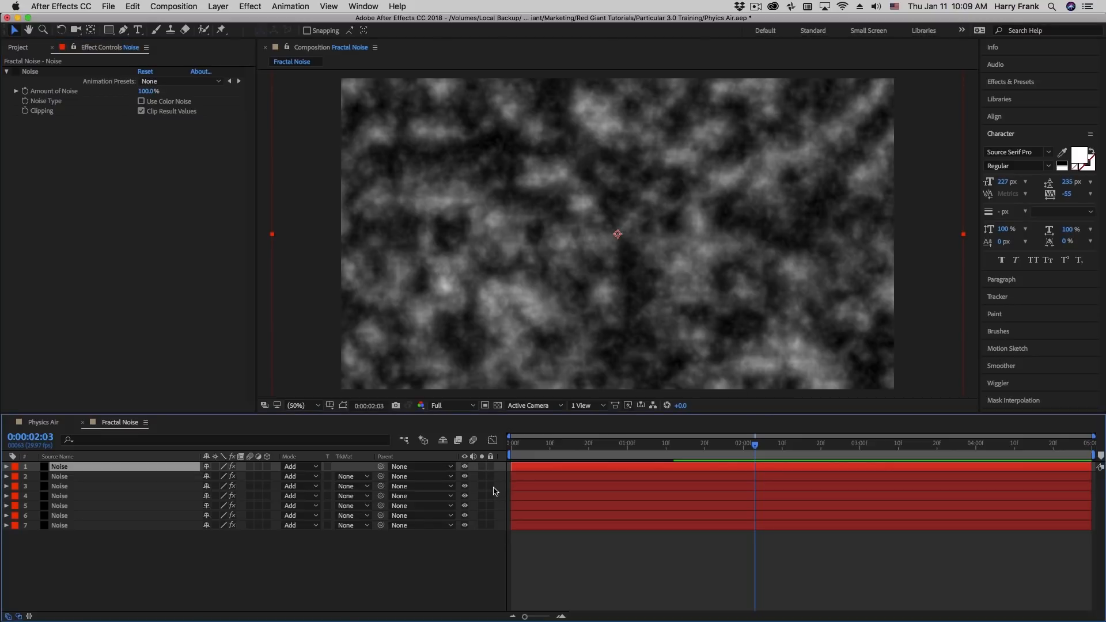
# Reveal the Scale of all seven Noise layers to compare them, and return to the Physics Air composition
pyautogui.moveTo(115, 537); pyautogui.dragTo(107, 463)
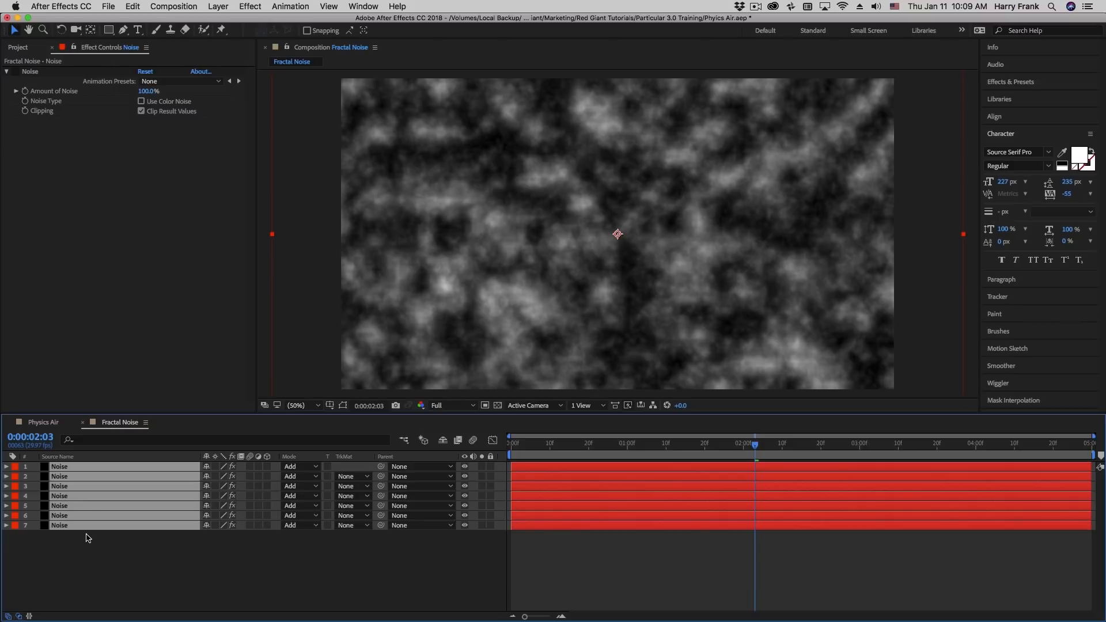
pyautogui.press('s')
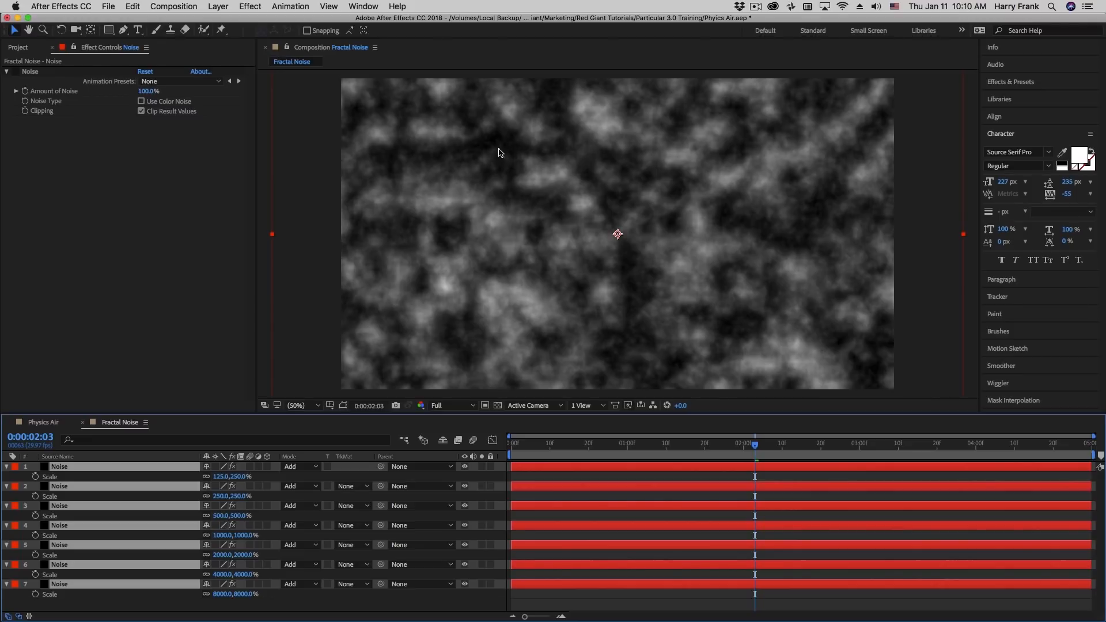
pyautogui.click(43, 422)
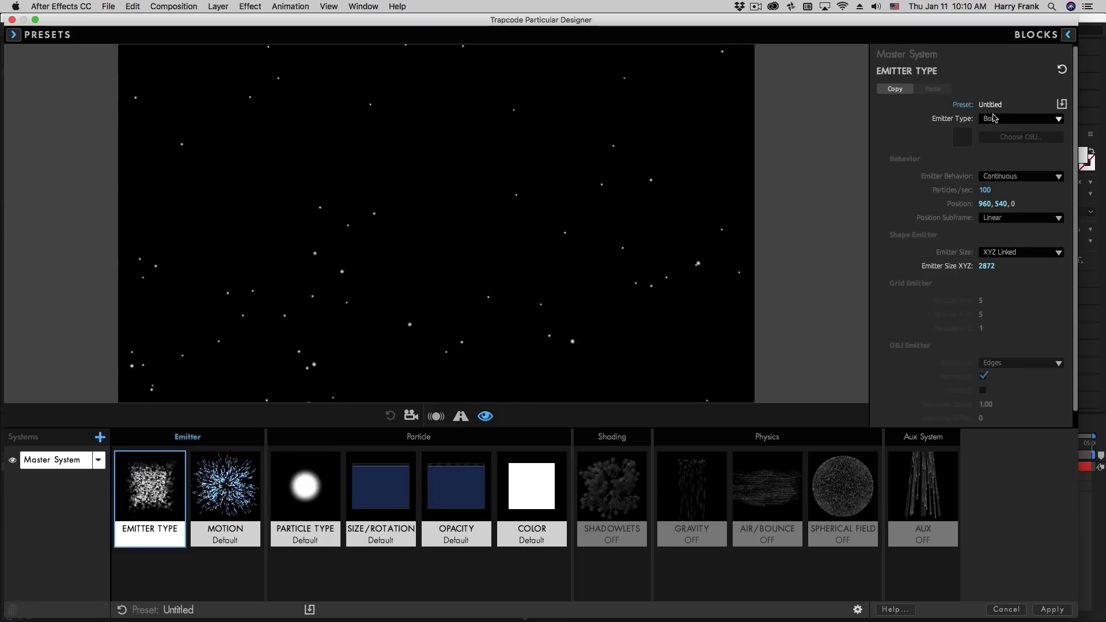
# In the Particular Designer, reset the Emitter Type block to its defaults and set the emitter type to Box
pyautogui.click(1062, 70)
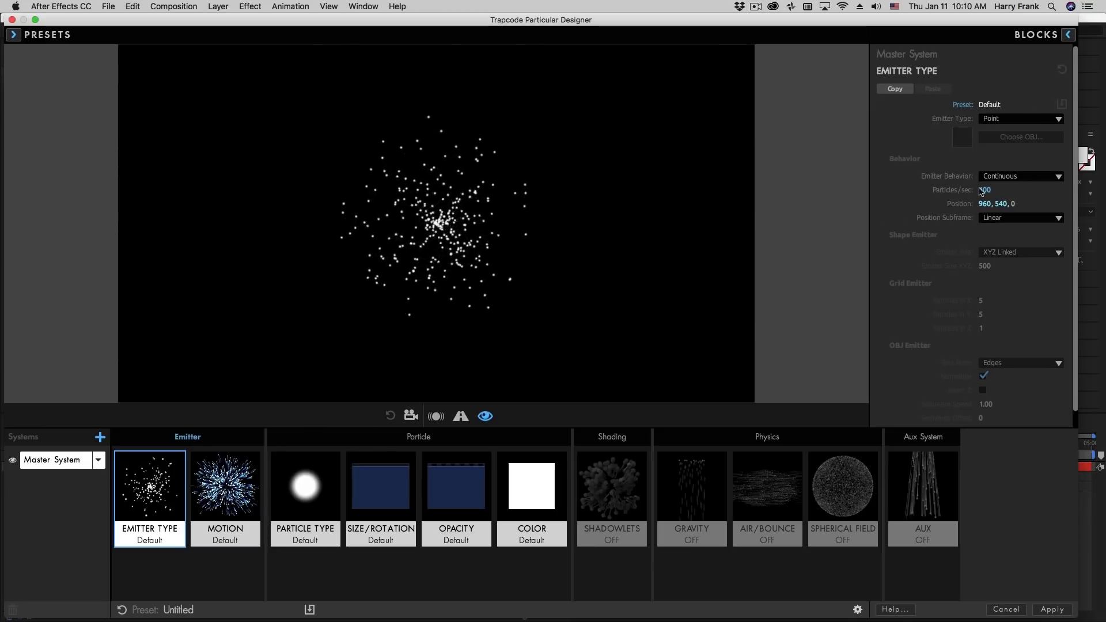
pyautogui.click(1001, 119)
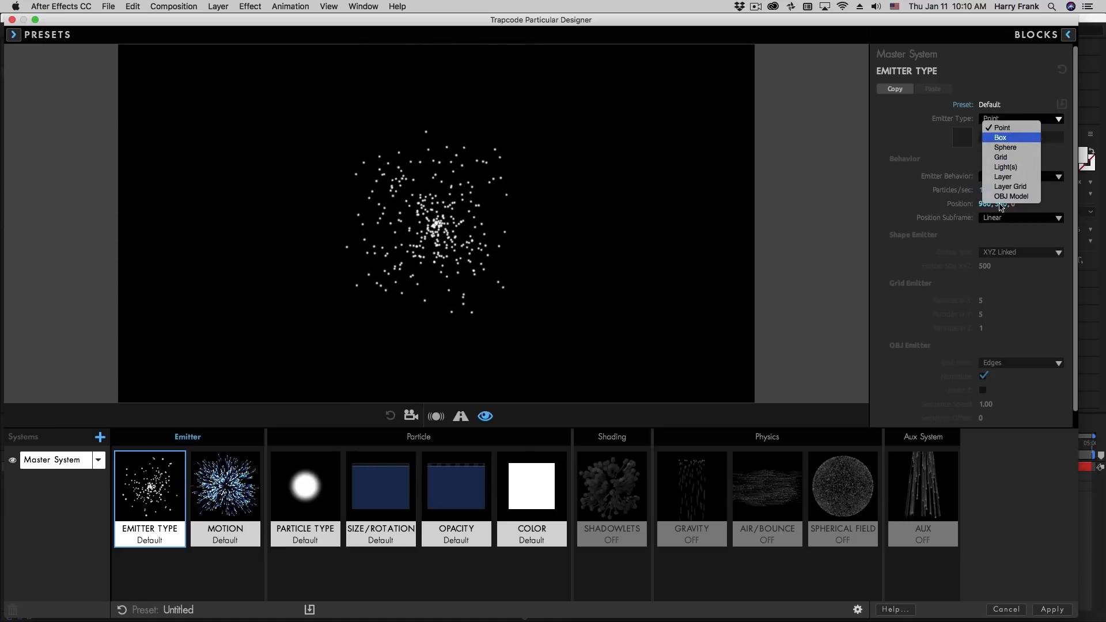
pyautogui.click(1000, 137)
# Set the emitter size to XYZ Individual with X 0, Y 1104 and Z 0, and the emitter's X position to 323
pyautogui.click(1001, 253)
pyautogui.click(1005, 272)
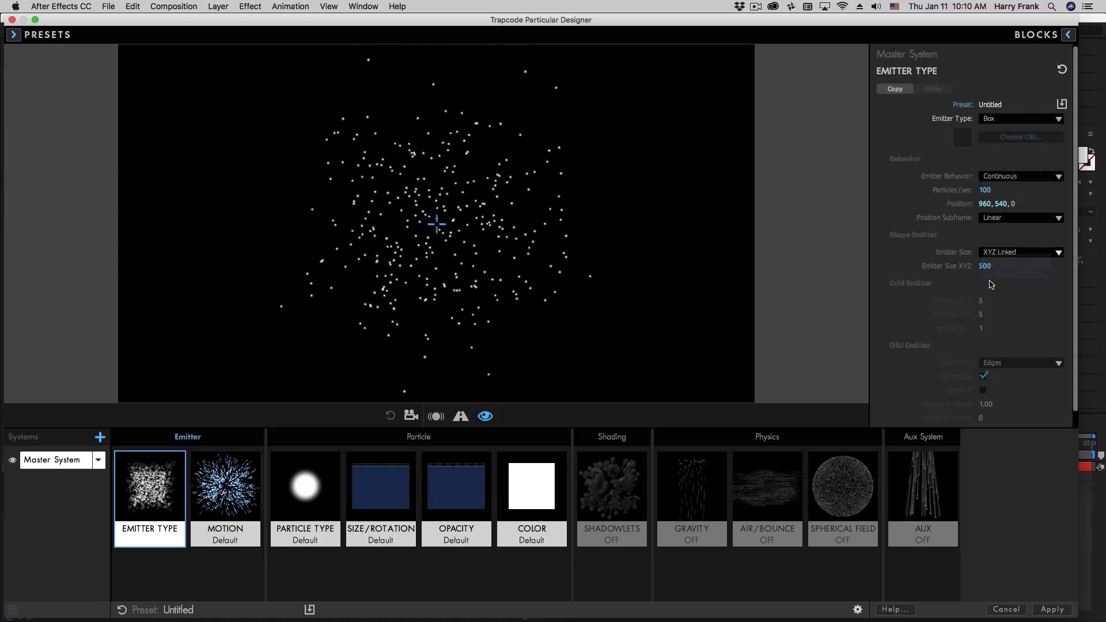
pyautogui.moveTo(985, 266); pyautogui.dragTo(899, 268)
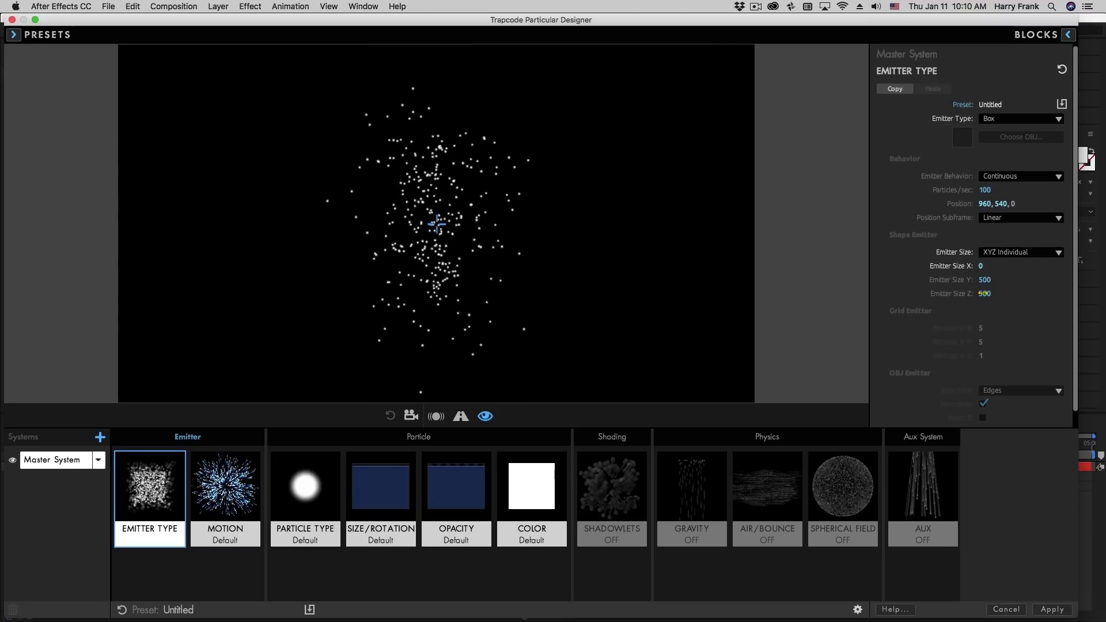
pyautogui.moveTo(984, 294); pyautogui.dragTo(937, 313)
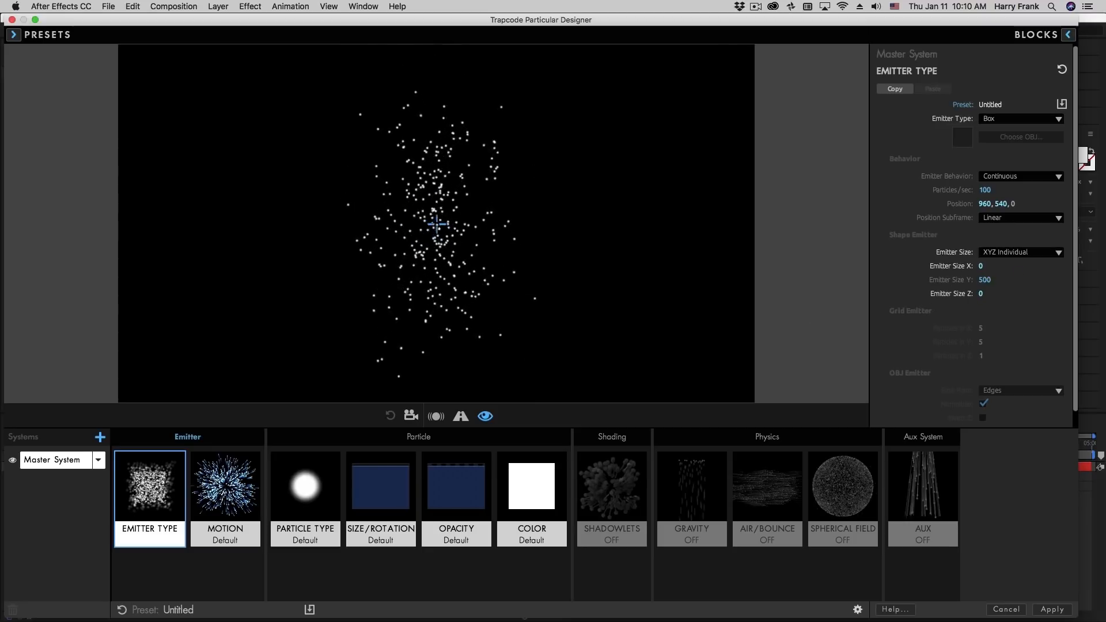
pyautogui.moveTo(985, 280); pyautogui.dragTo(1091, 280)
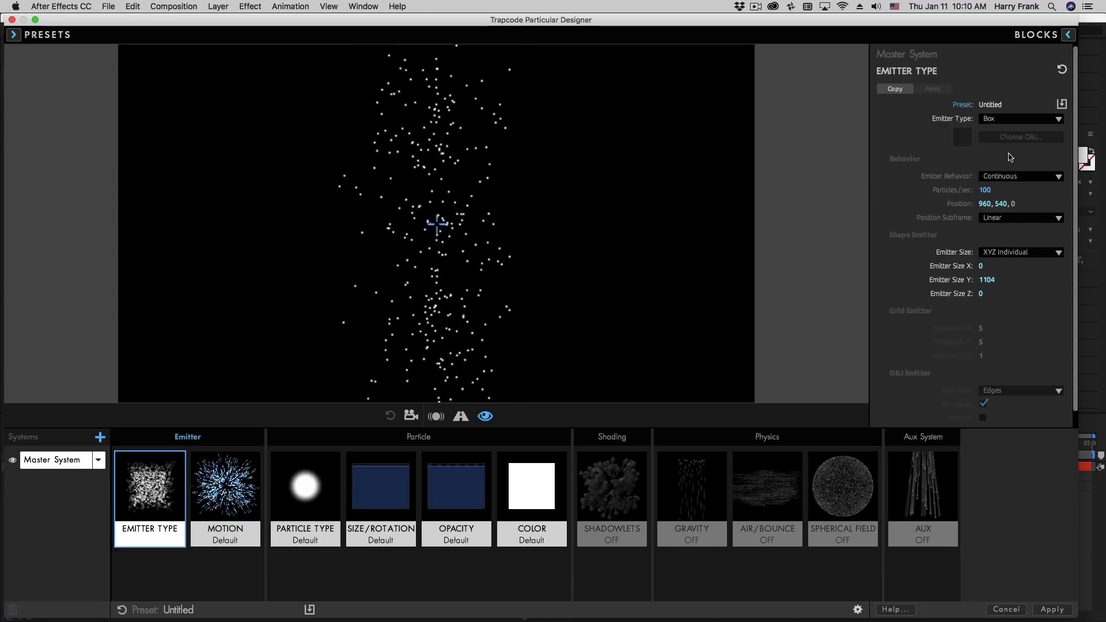
pyautogui.moveTo(987, 204); pyautogui.dragTo(865, 204)
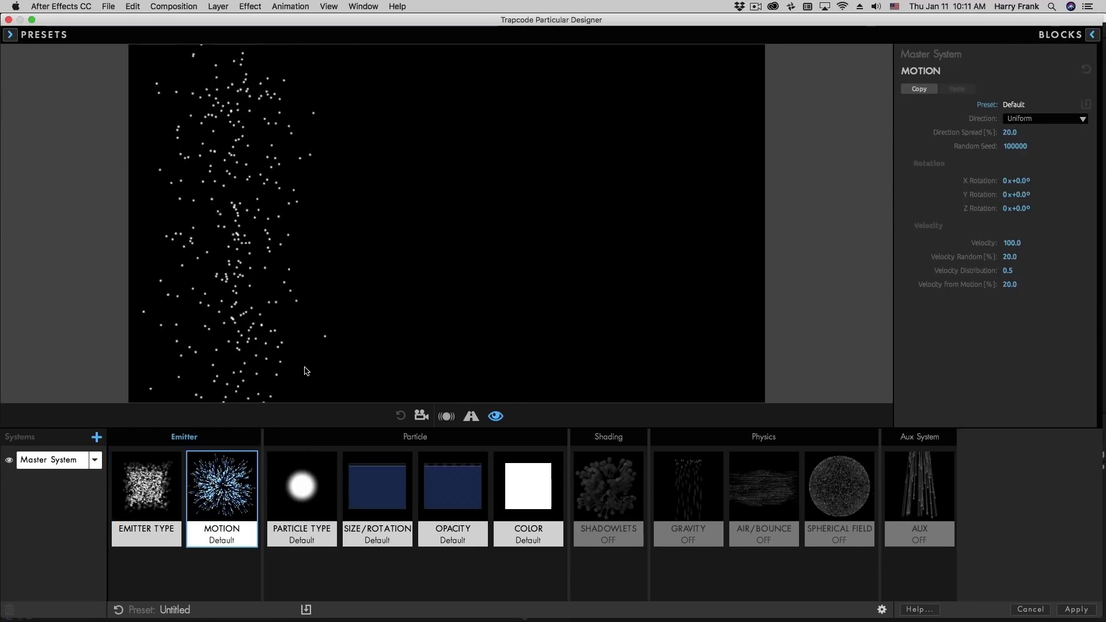
# Apply the Zero Motion preset to the Motion block, and set Wind X to 500 in the Air/Bounce block
pyautogui.click(1093, 35)
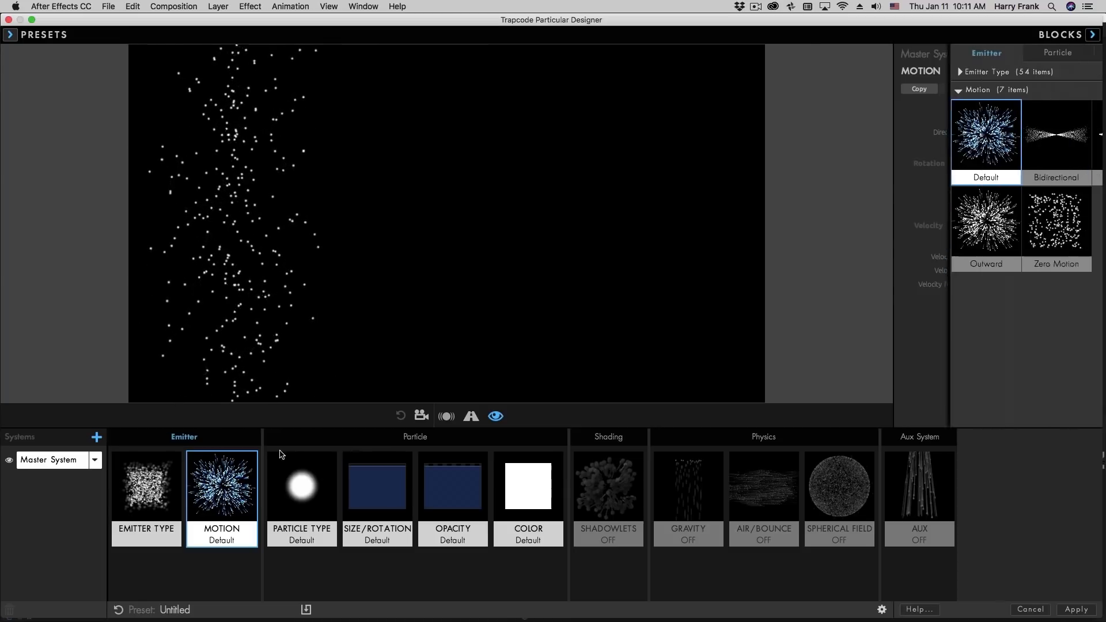
pyautogui.click(851, 229)
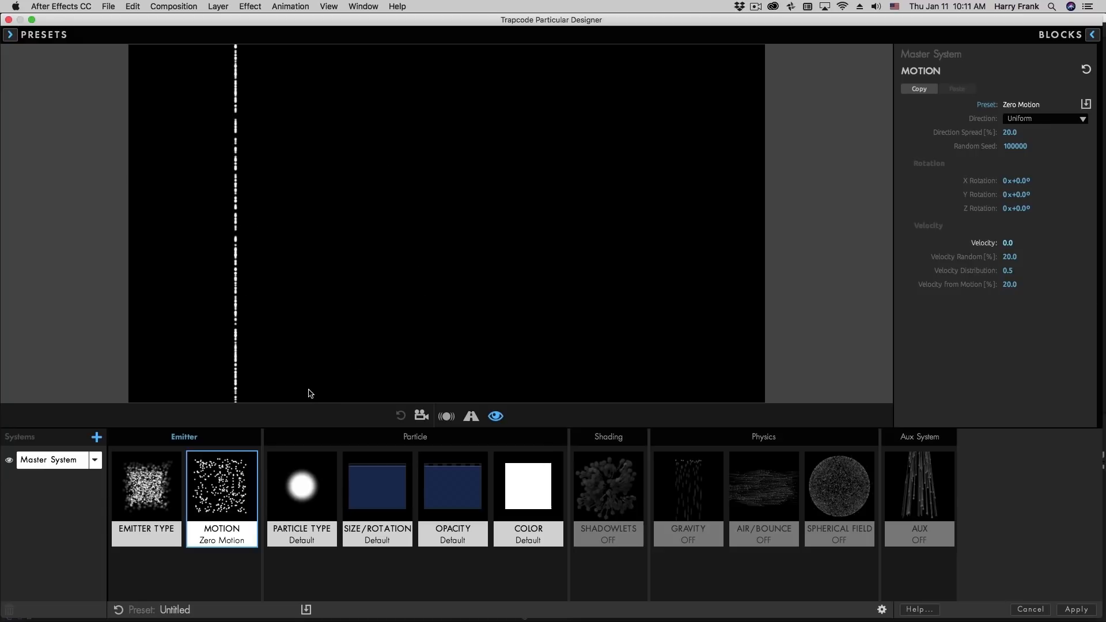
pyautogui.click(772, 490)
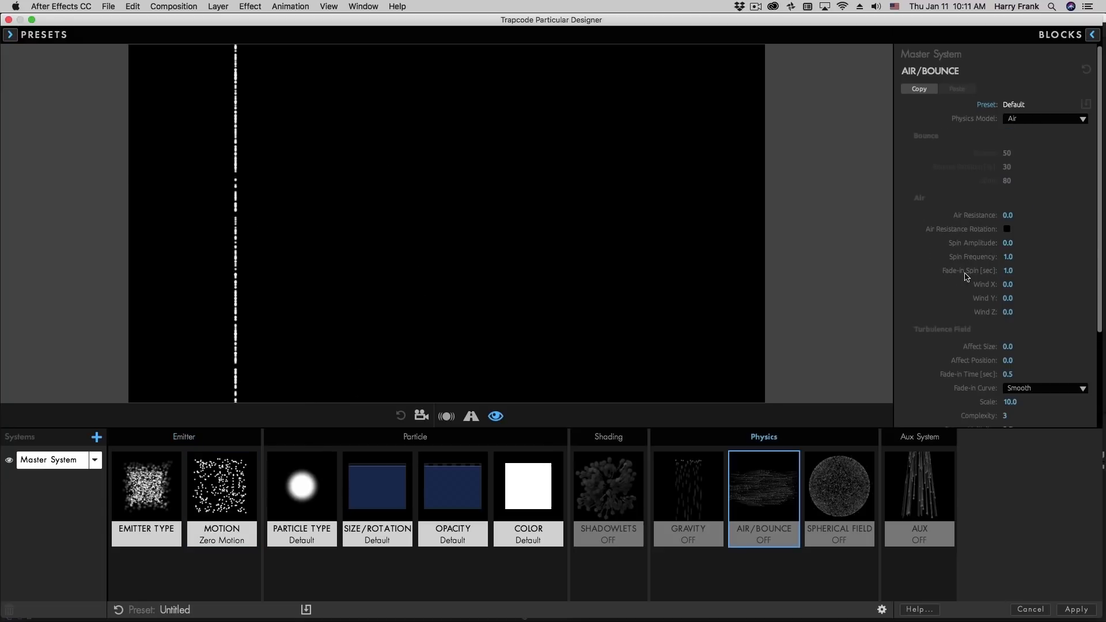
pyautogui.moveTo(1013, 284); pyautogui.dragTo(1035, 284)
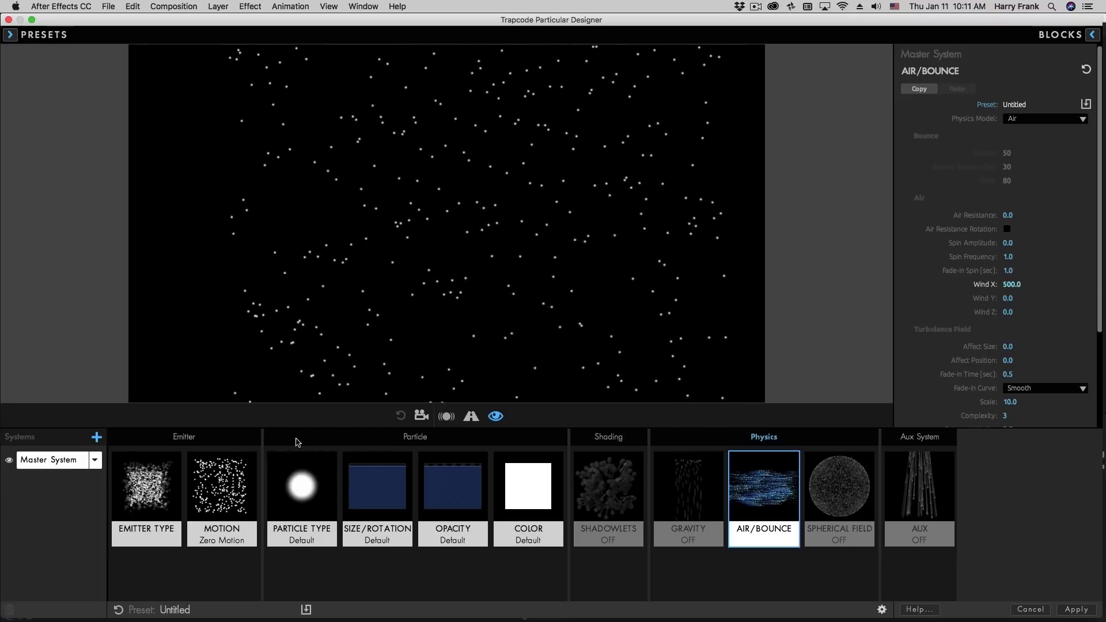
# Set the emitter's Particles/sec to 1000
pyautogui.click(147, 490)
pyautogui.click(1012, 190)
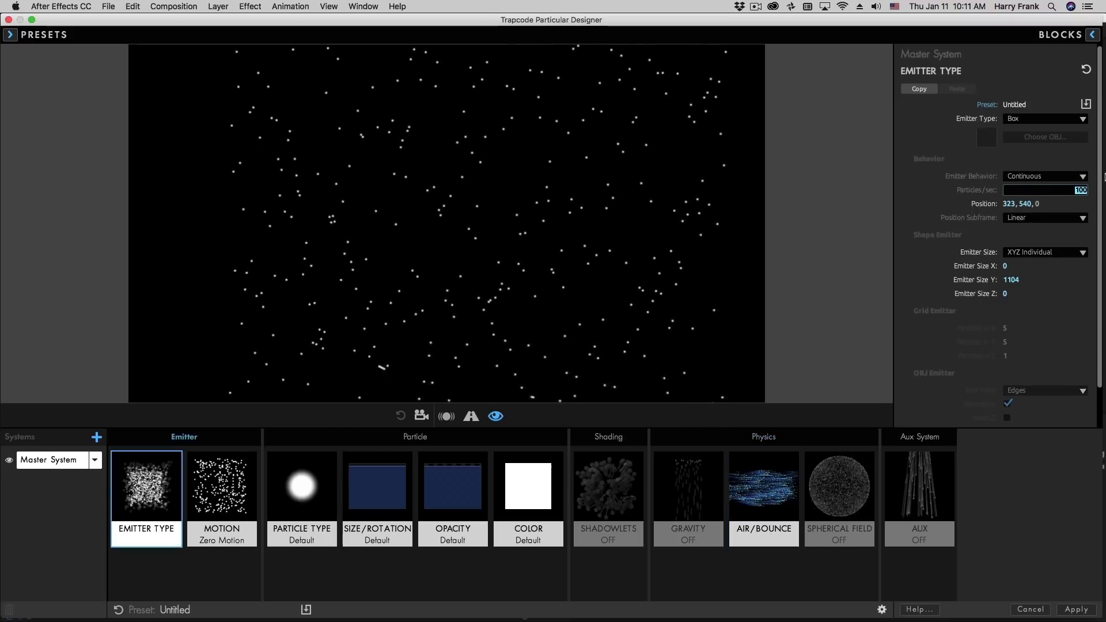
pyautogui.write('10000')
pyautogui.press('Return')
# Change the particle color to a light blue
pyautogui.click(533, 479)
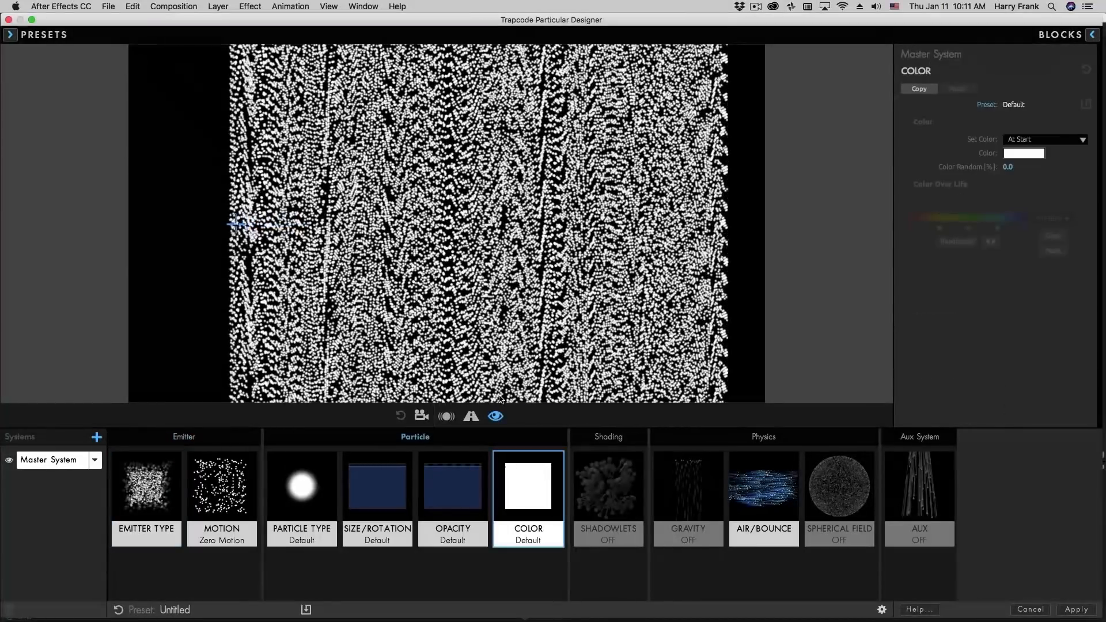
pyautogui.click(1028, 153)
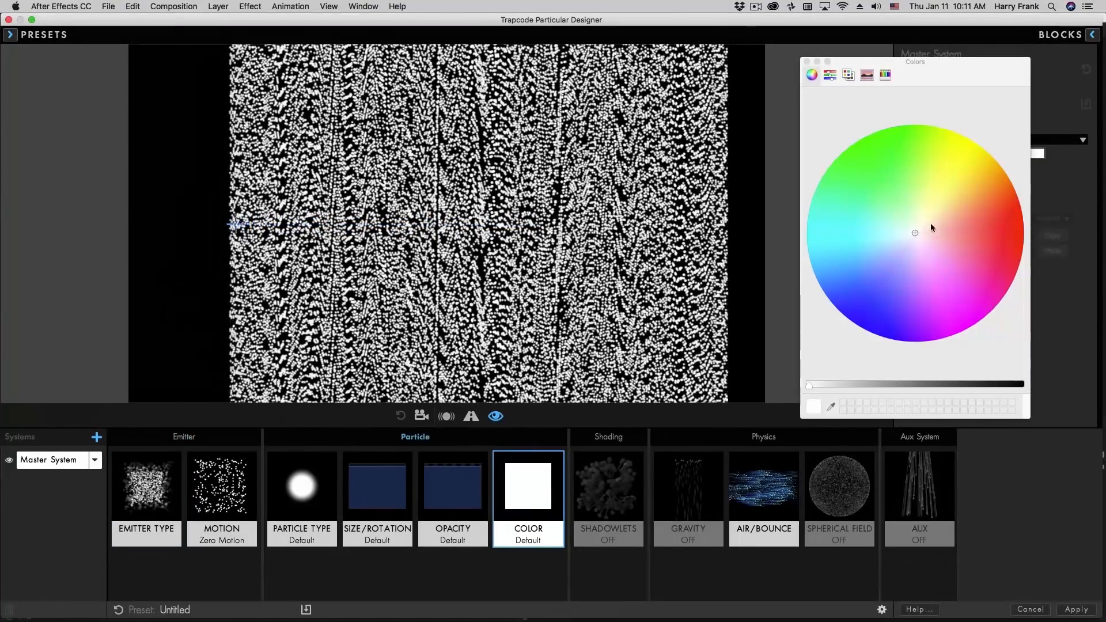
pyautogui.moveTo(915, 233); pyautogui.dragTo(810, 262)
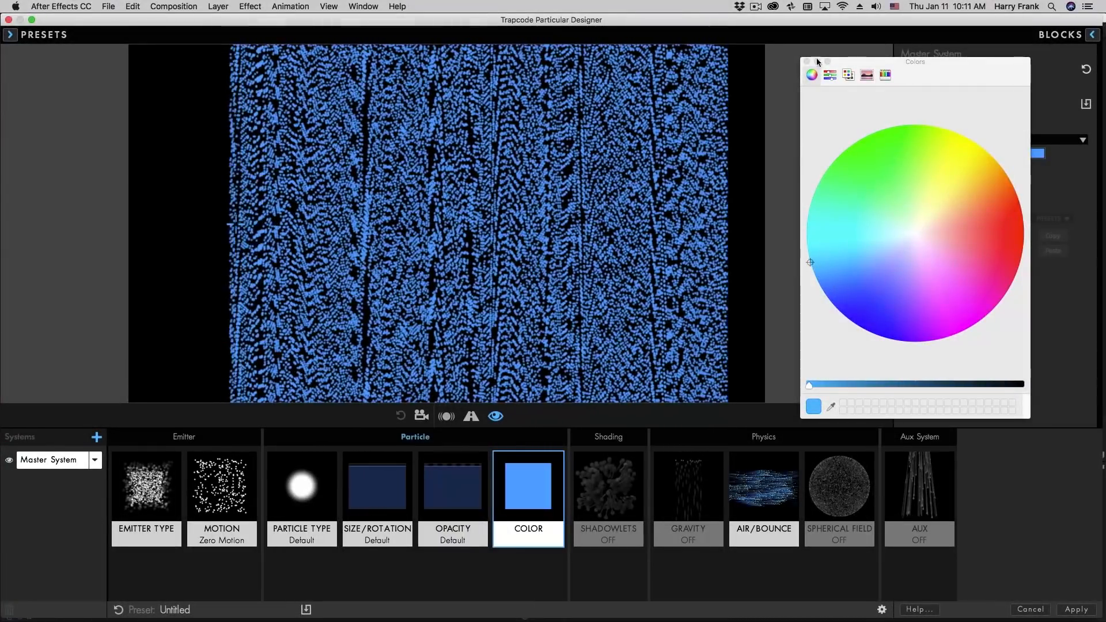
pyautogui.click(807, 61)
# Set the particles' Blend Mode to Screen
pyautogui.click(304, 489)
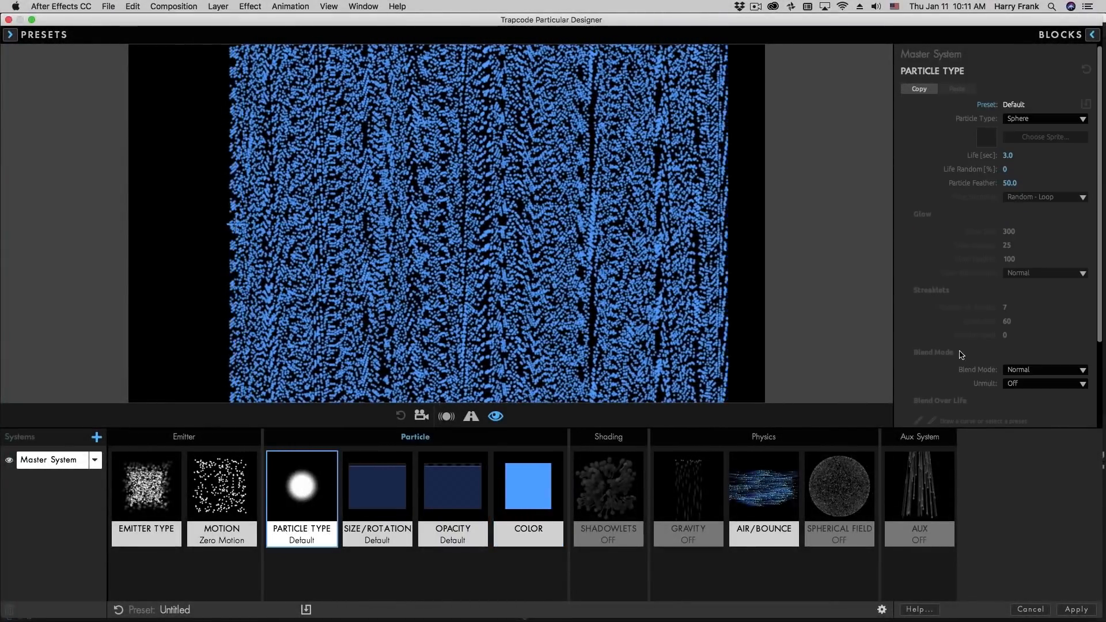
pyautogui.click(1025, 370)
pyautogui.click(933, 400)
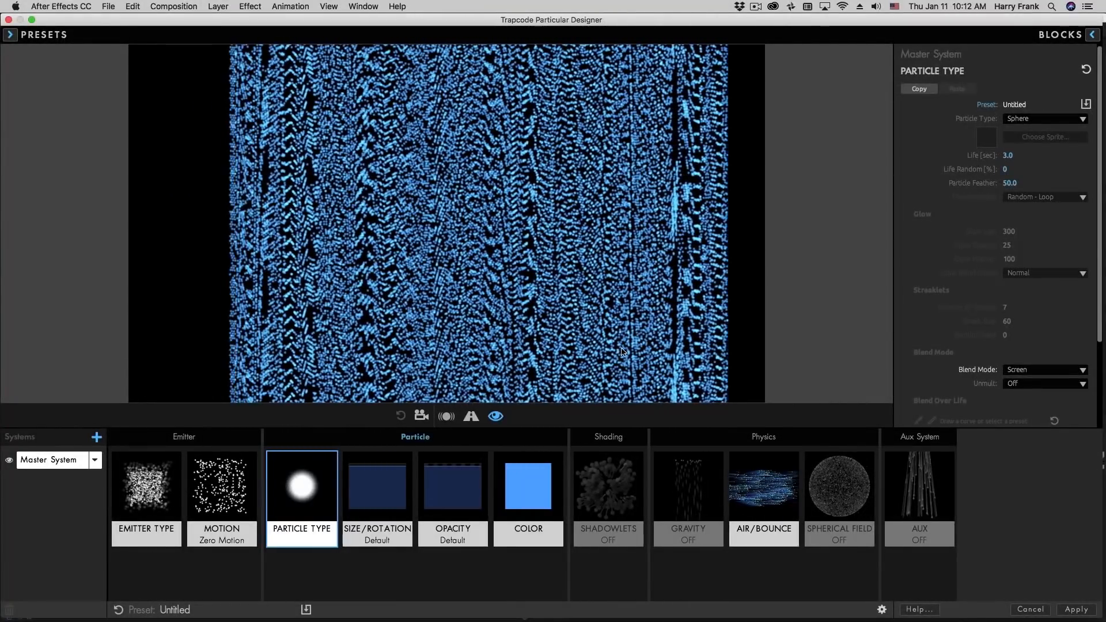
# Set the Turbulence Field's Affect Position to 261 in the Air/Bounce block
pyautogui.click(748, 485)
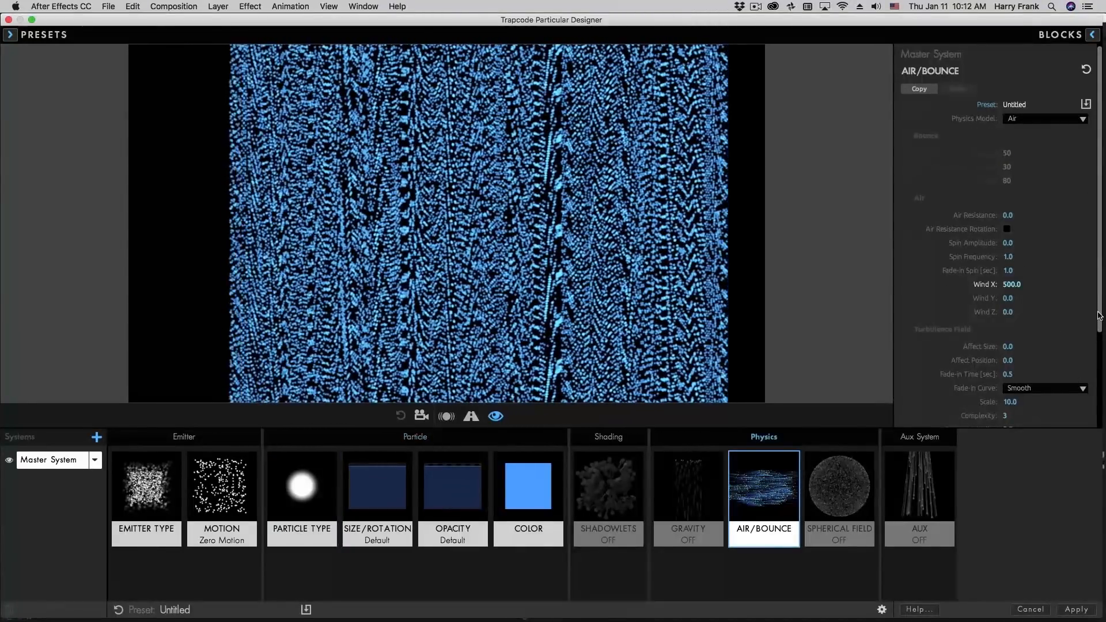
pyautogui.scroll(-3, 1084, 368)
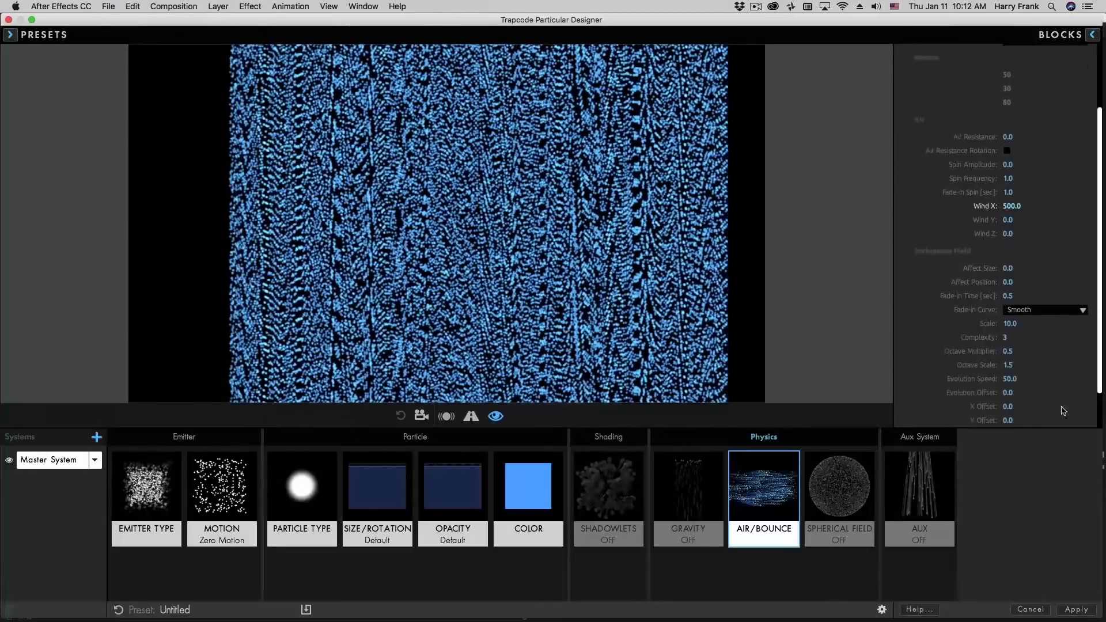
pyautogui.scroll(-2, 1064, 411)
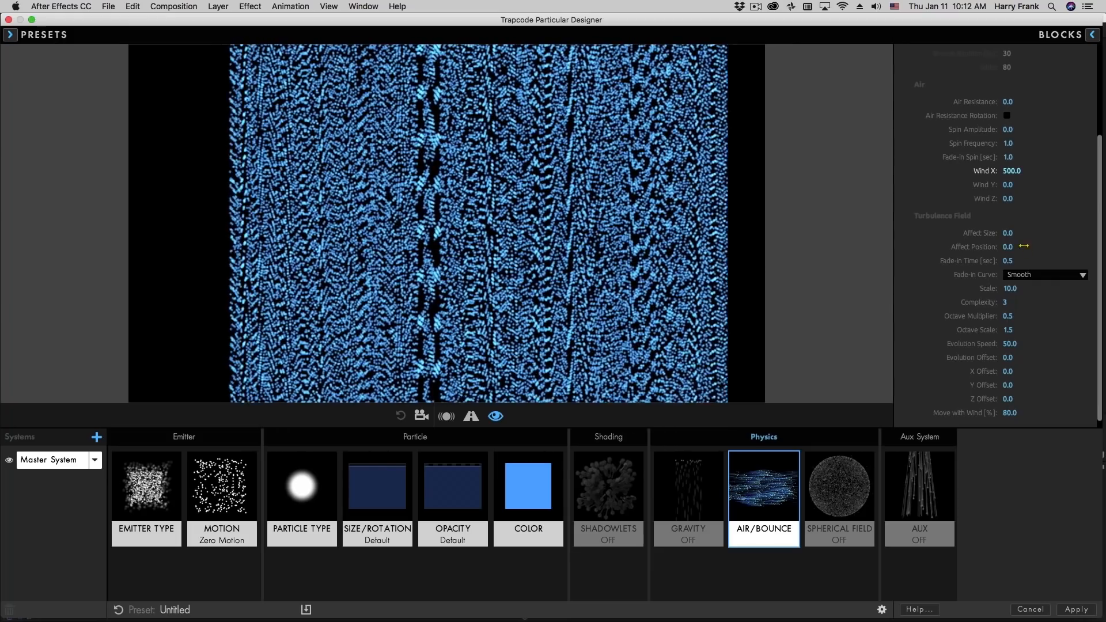
pyautogui.moveTo(1024, 245)
pyautogui.mouseDown()
pyautogui.moveTo(961, 259)
pyautogui.moveTo(1070, 247)
pyautogui.mouseUp()
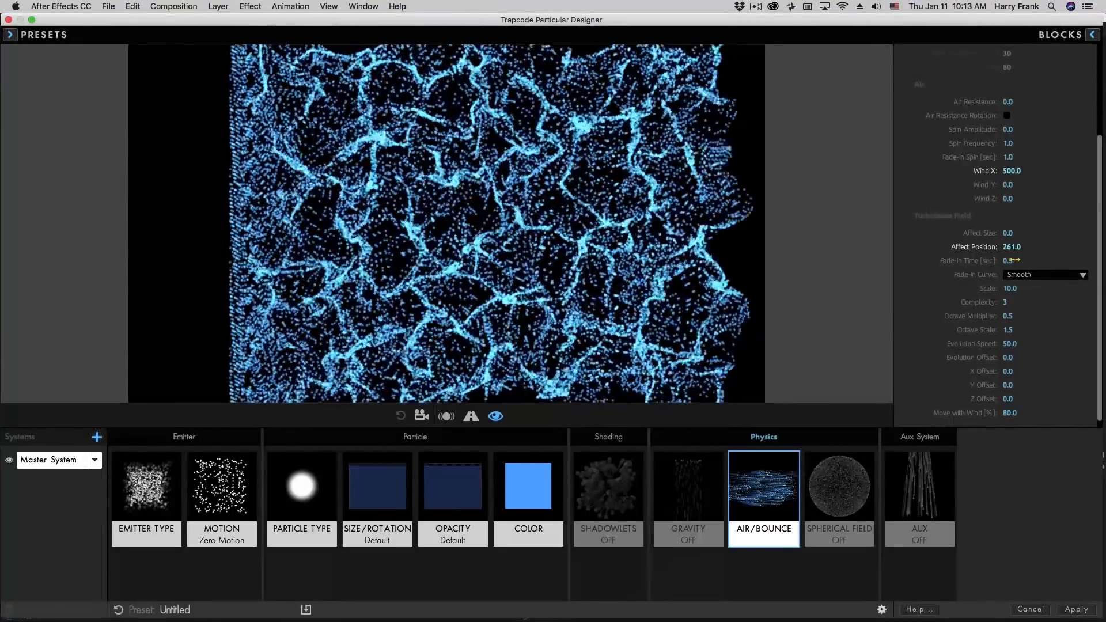
# Try a Turbulence Field Fade-in Time of 0 seconds, and set it to 1 second
pyautogui.moveTo(1015, 262); pyautogui.dragTo(980, 262)
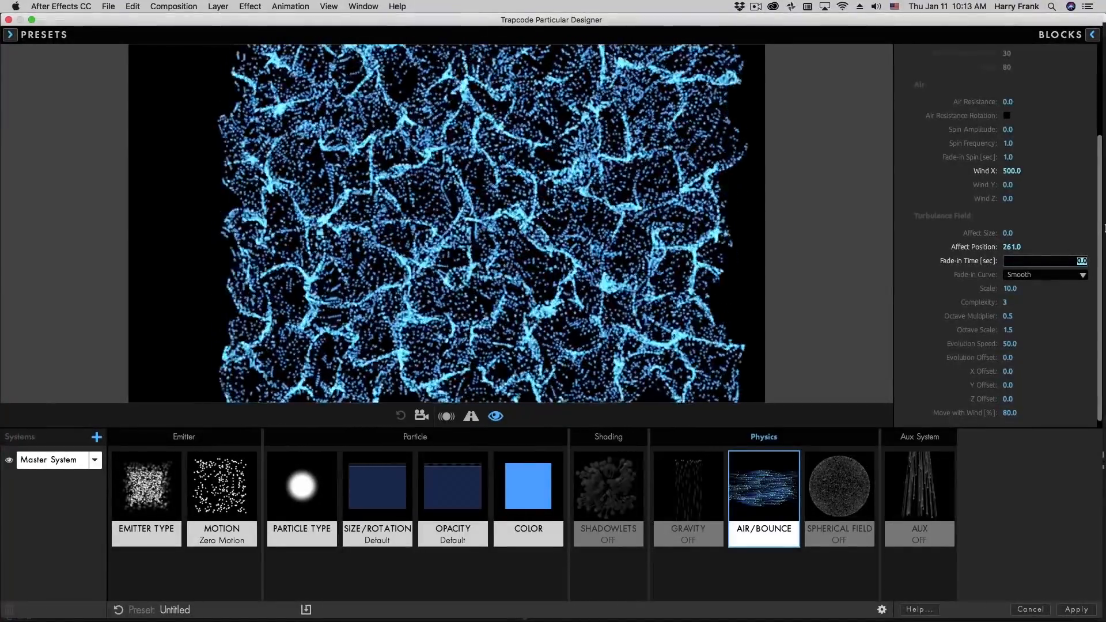
pyautogui.write('1.')
pyautogui.press('Return')
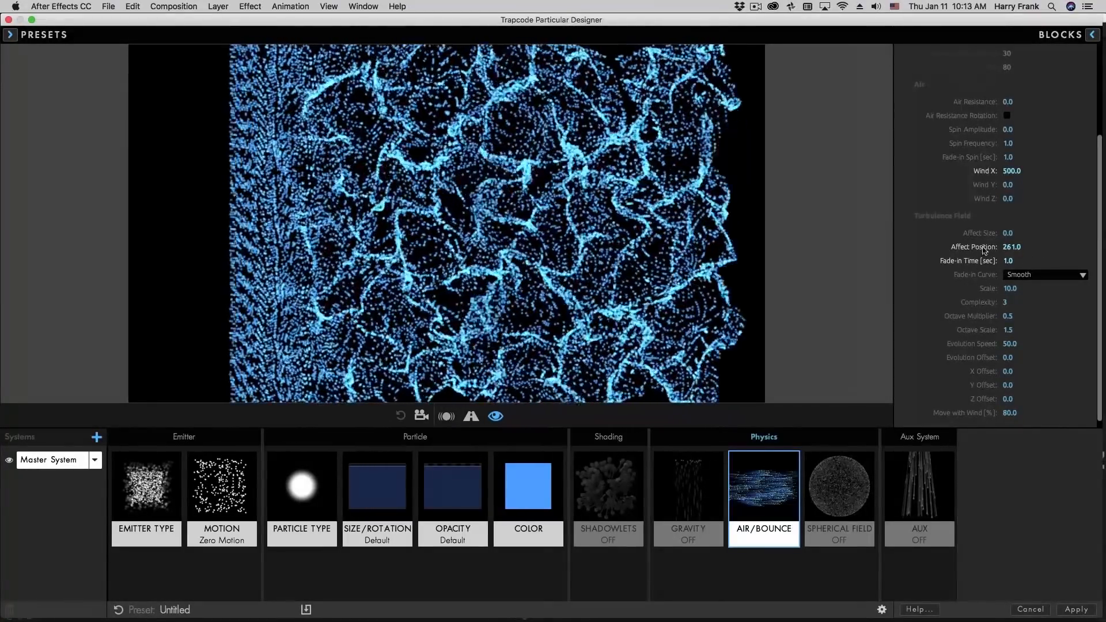
# Try the Linear Fade-in Curve for the Turbulence Field and switch it back to Smooth
pyautogui.click(1025, 275)
pyautogui.click(1028, 283)
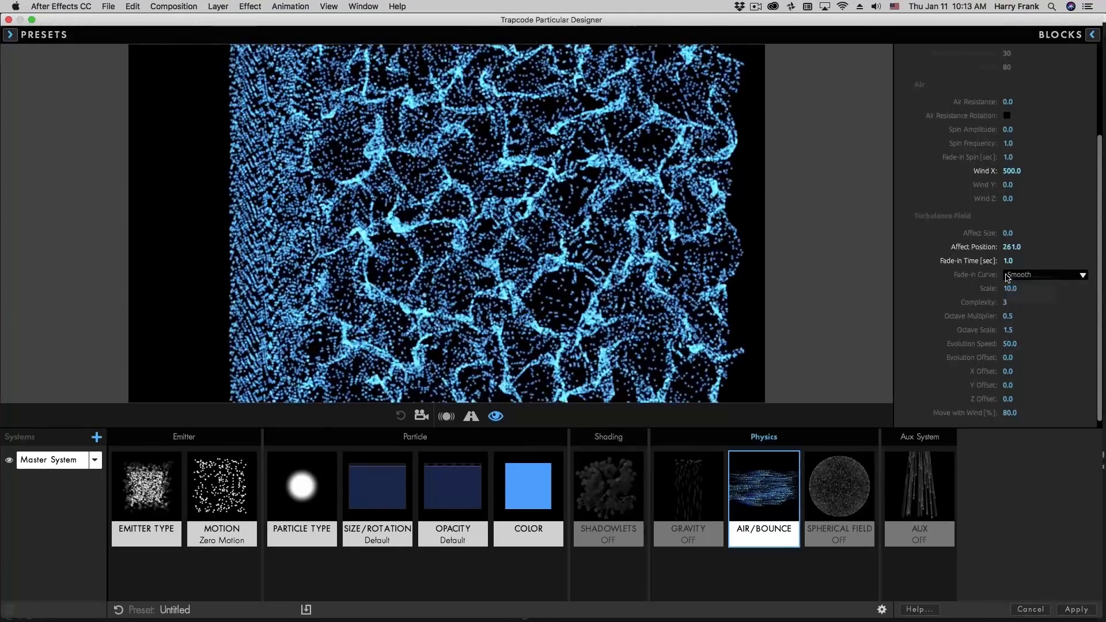
pyautogui.click(1048, 274)
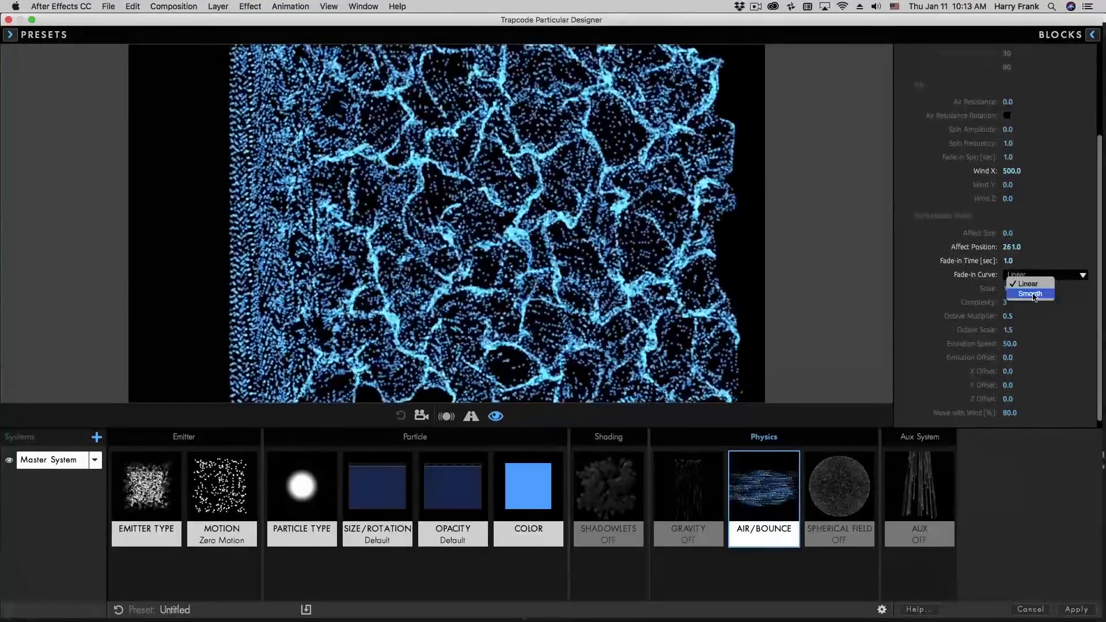
pyautogui.click(1031, 294)
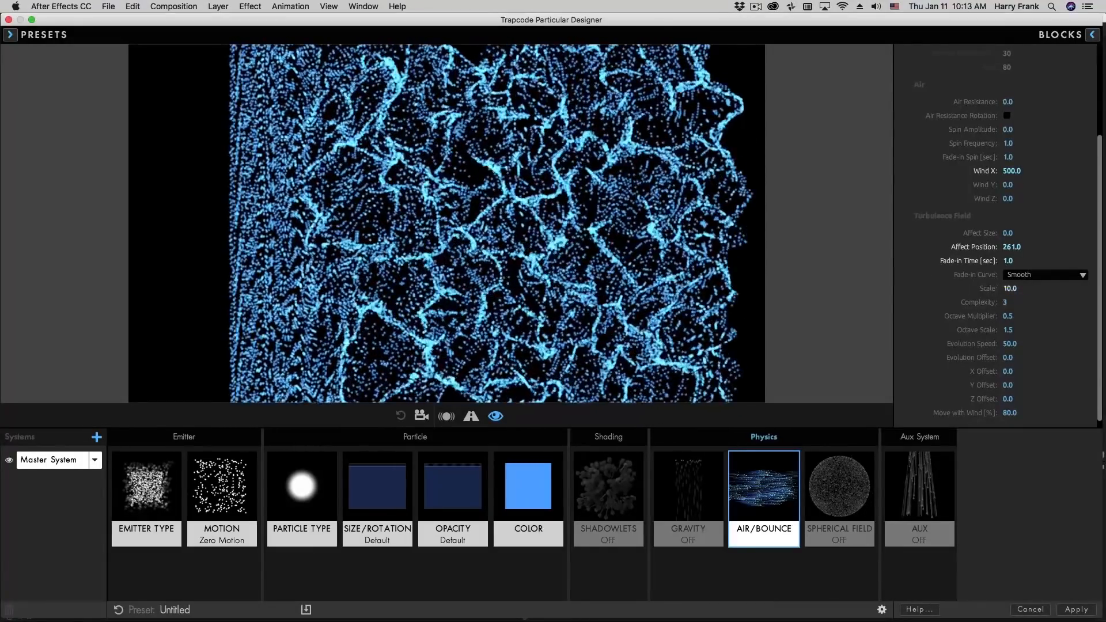
# Try a Turbulence Field Scale of 5, and set it to 7
pyautogui.write('5')
pyautogui.press('Return')
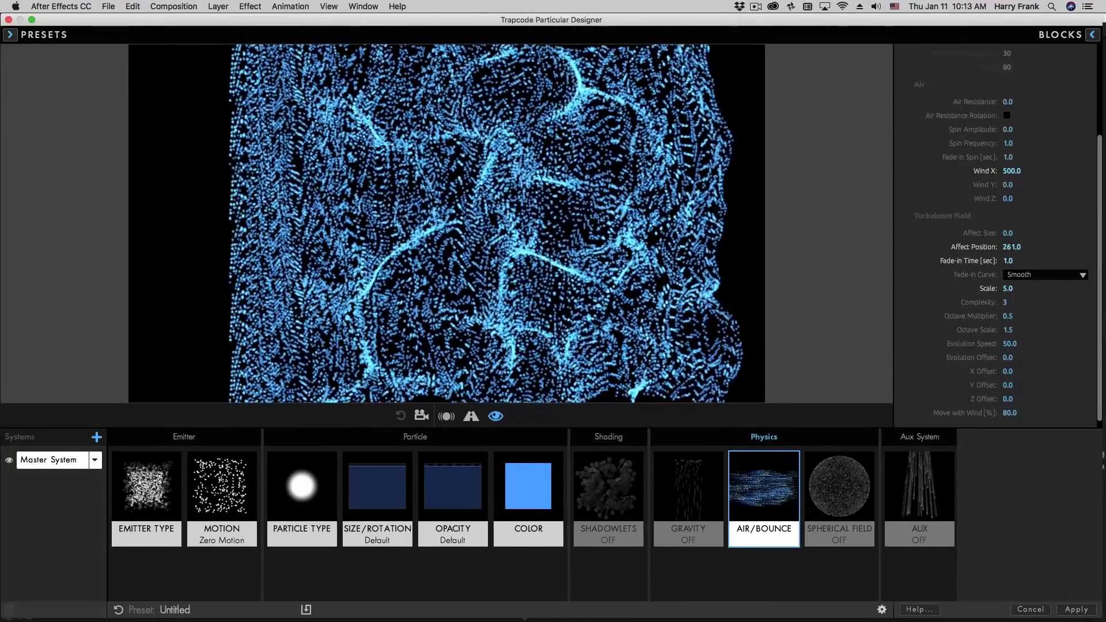
pyautogui.moveTo(1009, 289)
pyautogui.mouseDown()
pyautogui.moveTo(1023, 289)
pyautogui.moveTo(1008, 289)
pyautogui.mouseUp()
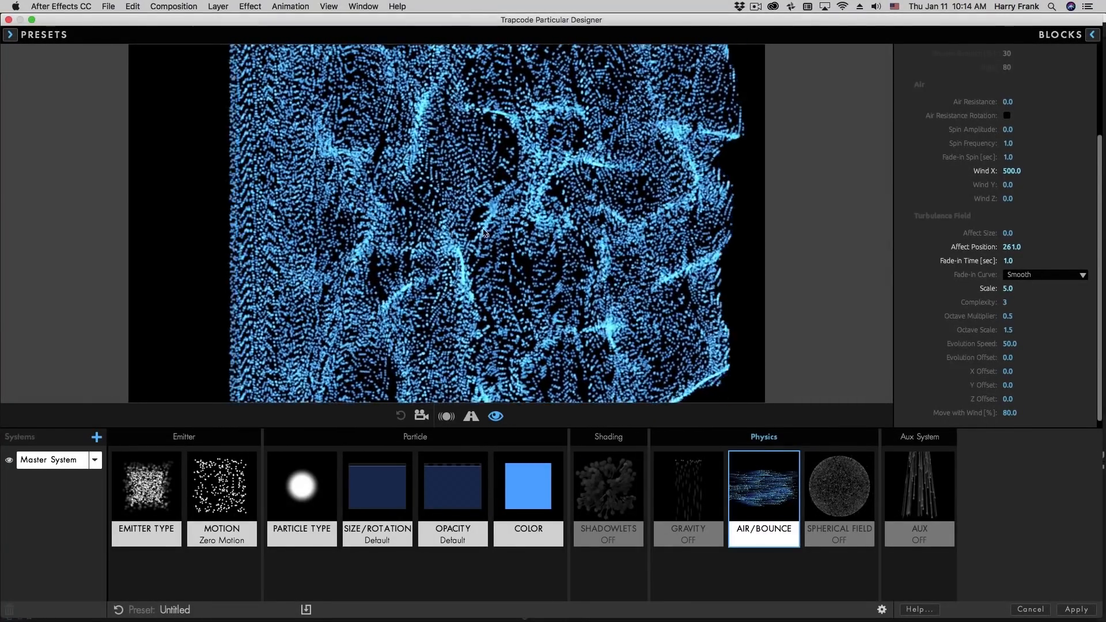
pyautogui.moveTo(1018, 289)
pyautogui.mouseDown()
pyautogui.moveTo(1031, 289)
pyautogui.moveTo(1010, 299)
pyautogui.mouseUp()
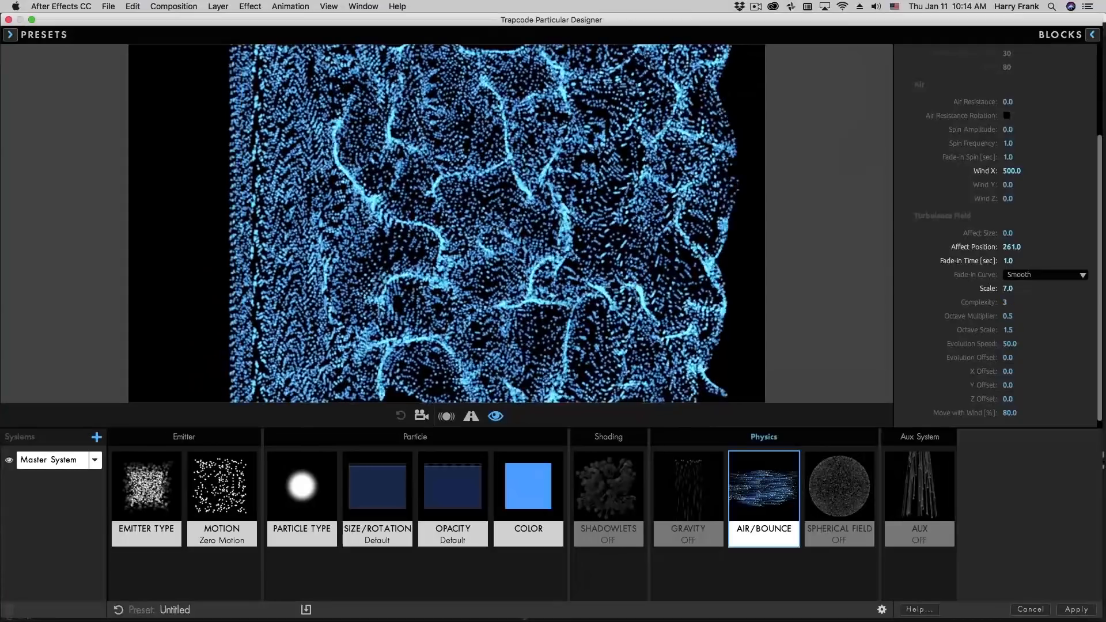
# Raise the Turbulence Field's Complexity to 4
pyautogui.moveTo(1015, 309); pyautogui.dragTo(1046, 310)
pyautogui.press('Up')
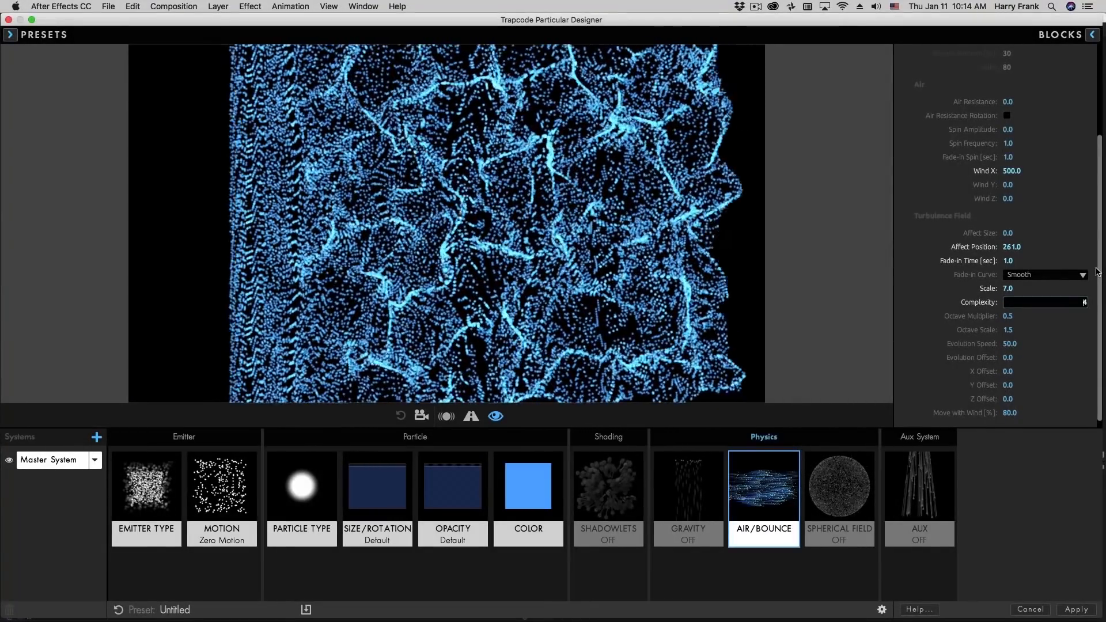
# Set the Turbulence Field's Complexity to 3
pyautogui.press('Down')
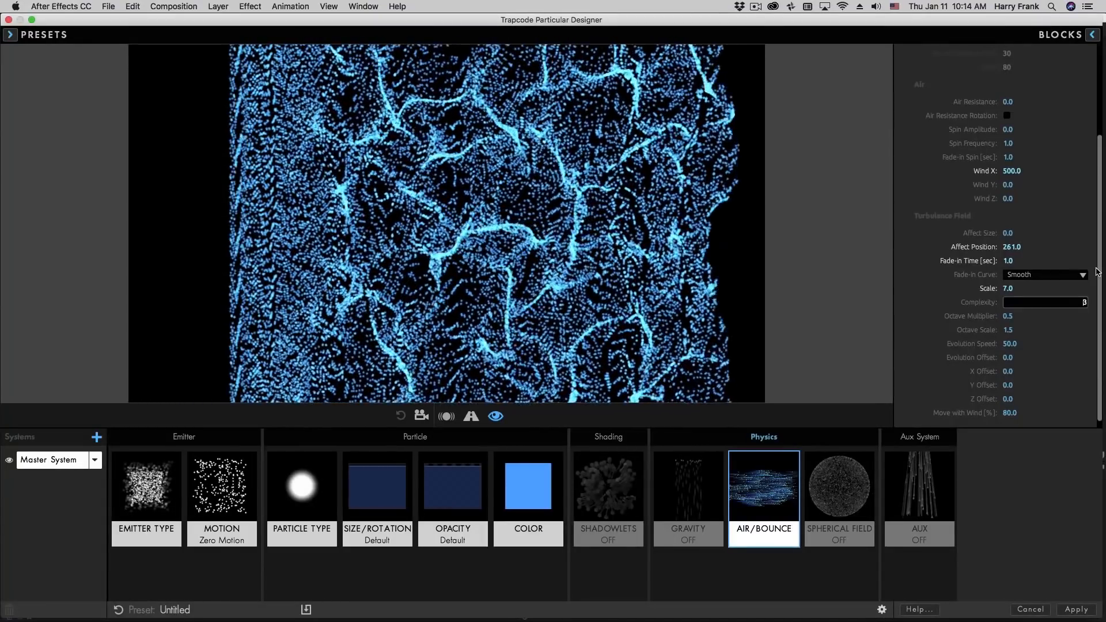
pyautogui.press('Return')
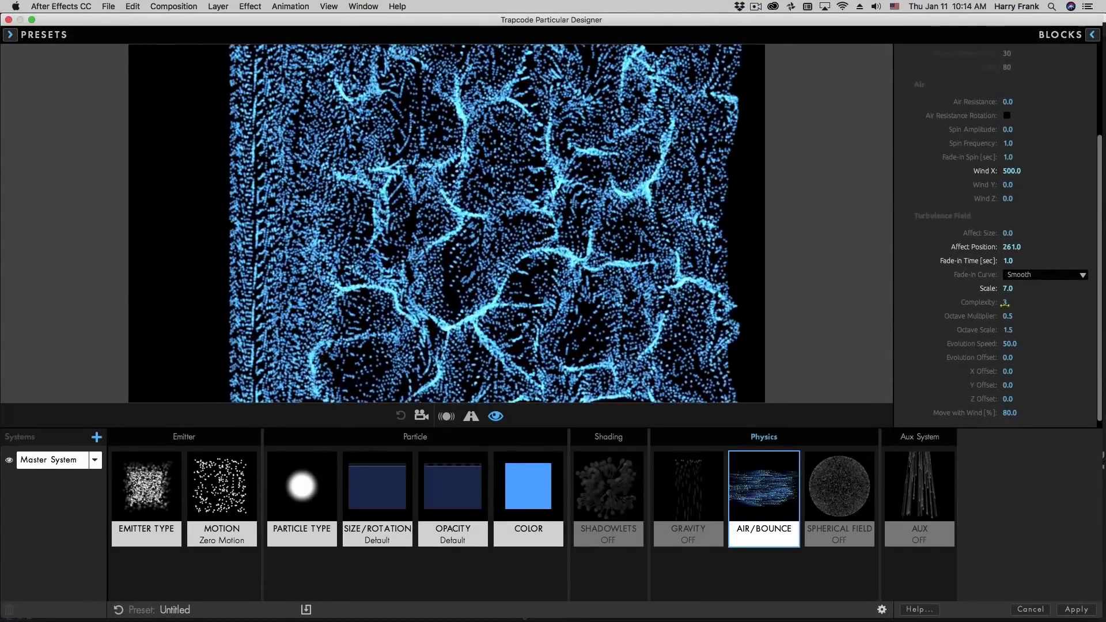
# Set the particle Size to 2.0 and raise the box emitter's Particles/sec to 16230
pyautogui.click(378, 496)
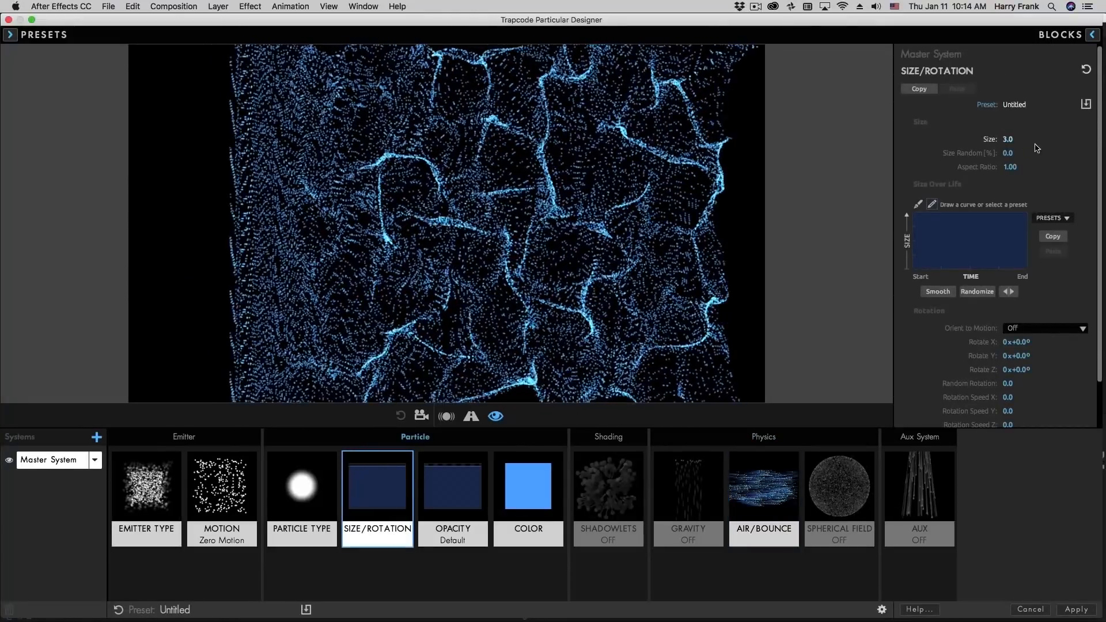
pyautogui.click(1008, 139)
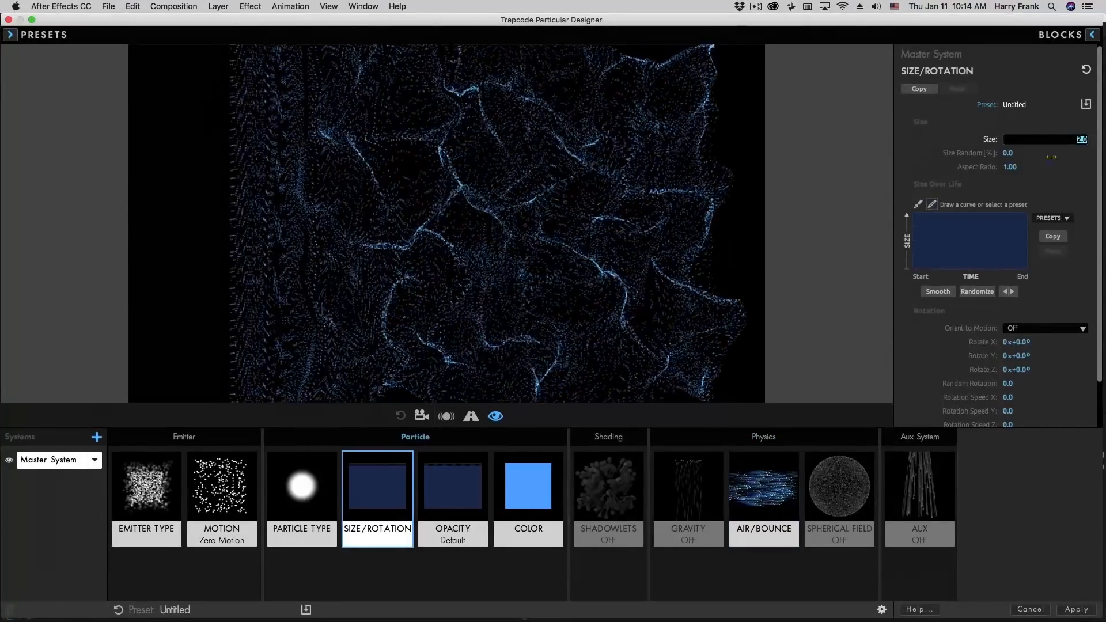
pyautogui.click(146, 495)
pyautogui.moveTo(1013, 190); pyautogui.dragTo(1101, 191)
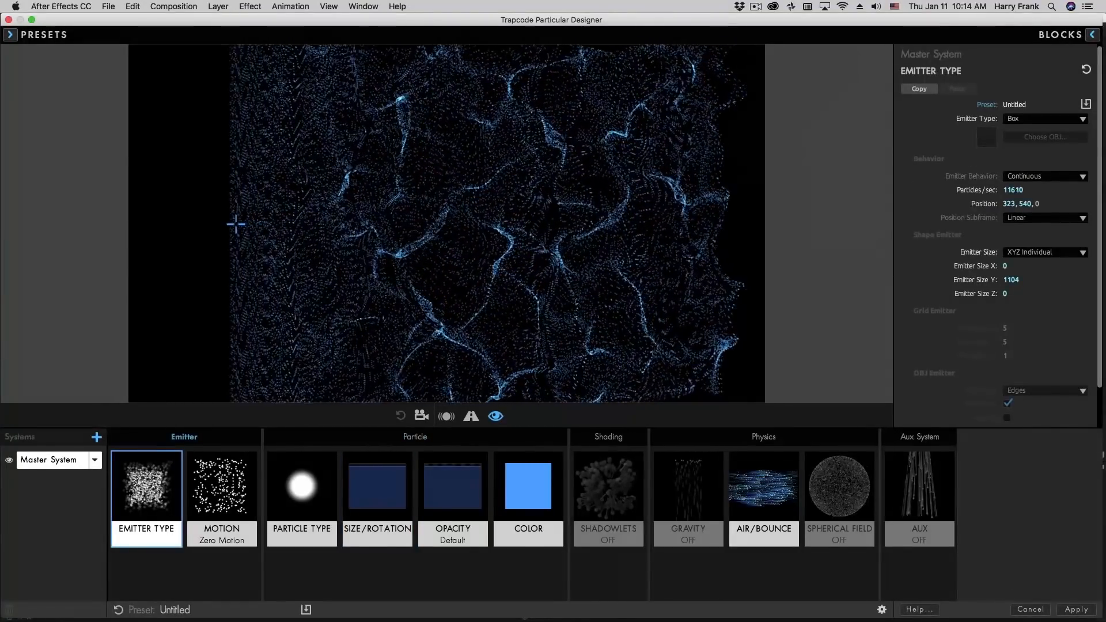
pyautogui.moveTo(1019, 190); pyautogui.dragTo(1104, 190)
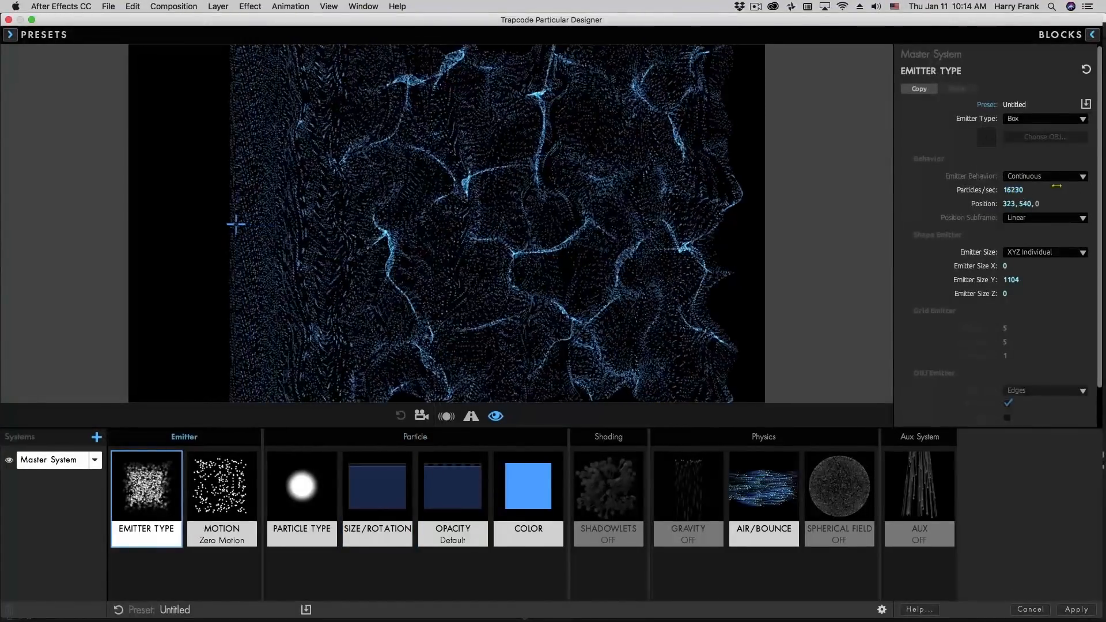
pyautogui.click(1017, 190)
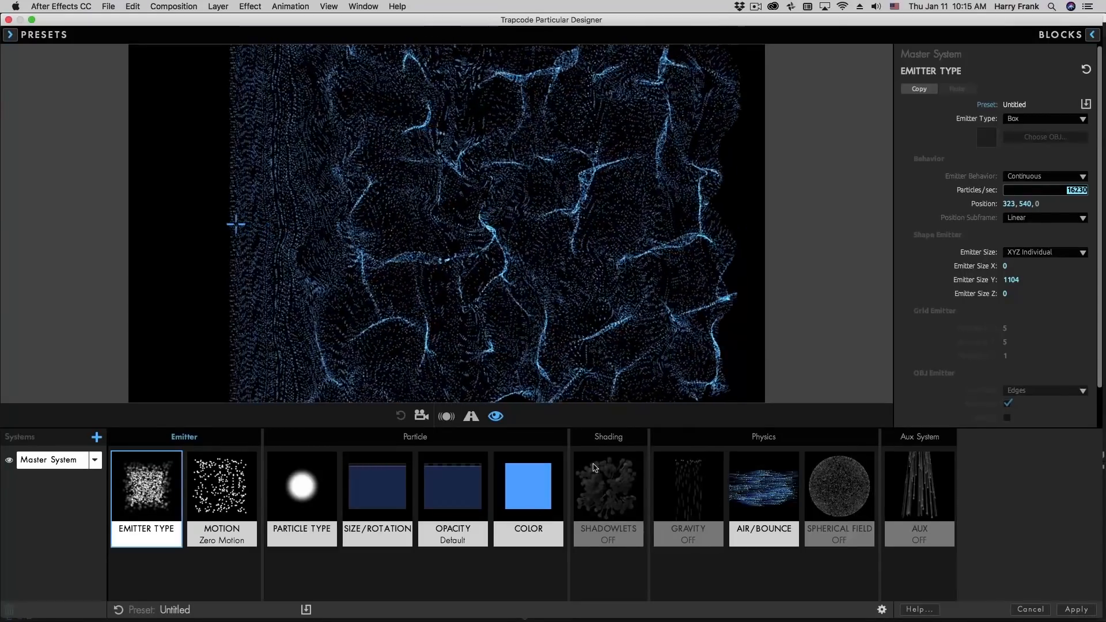
# In the Air/Bounce settings, try a Turbulence Field Complexity of 4 and return it to 3
pyautogui.click(764, 495)
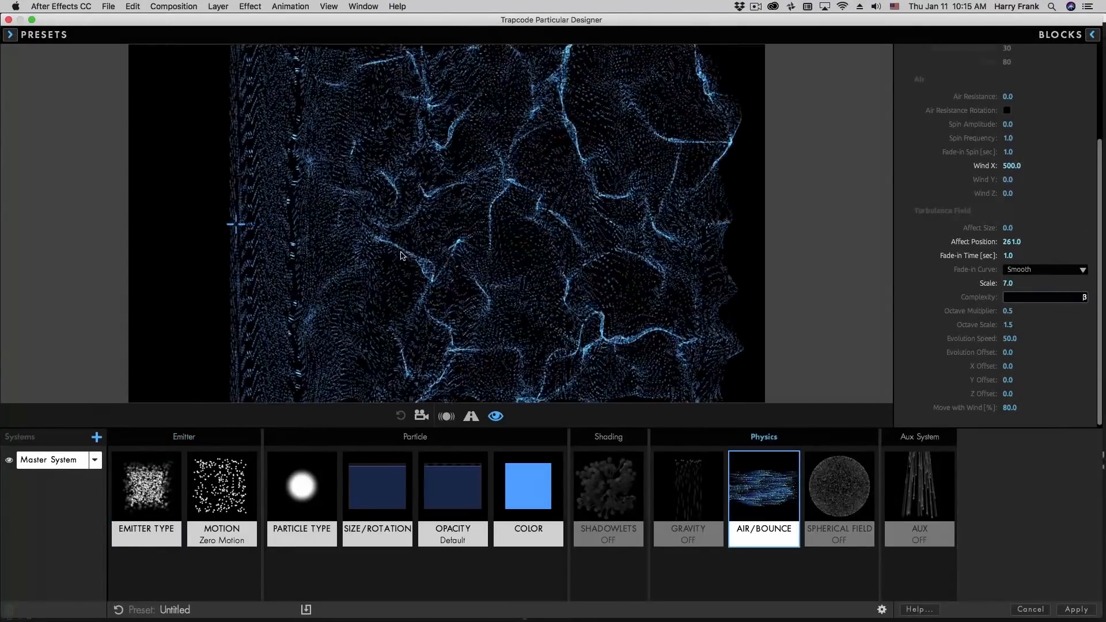
pyautogui.press('Up')
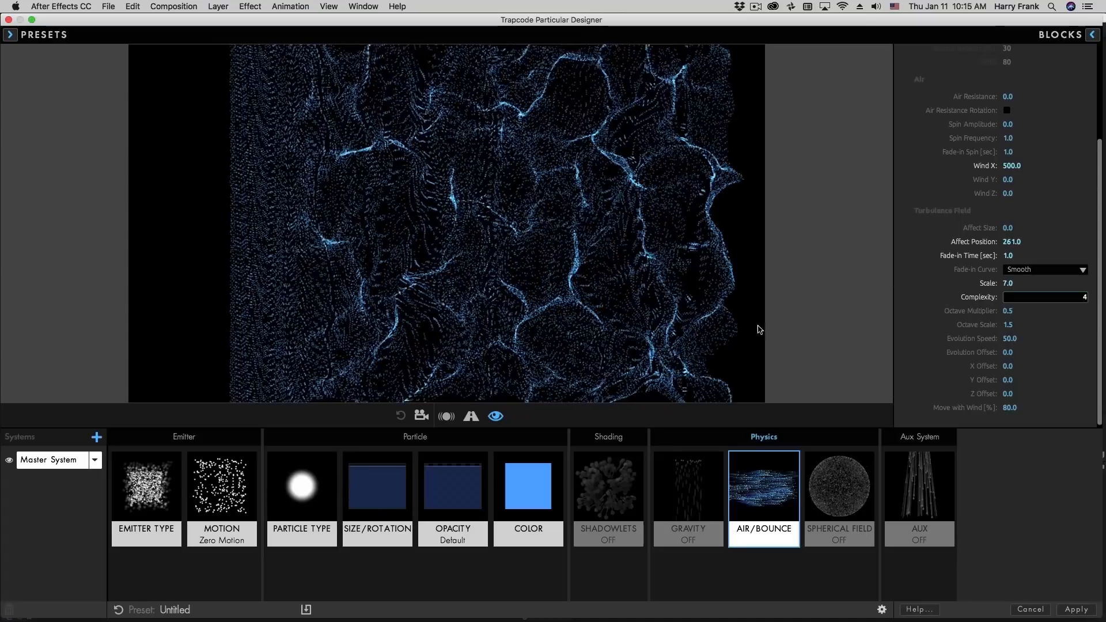
pyautogui.press('Down')
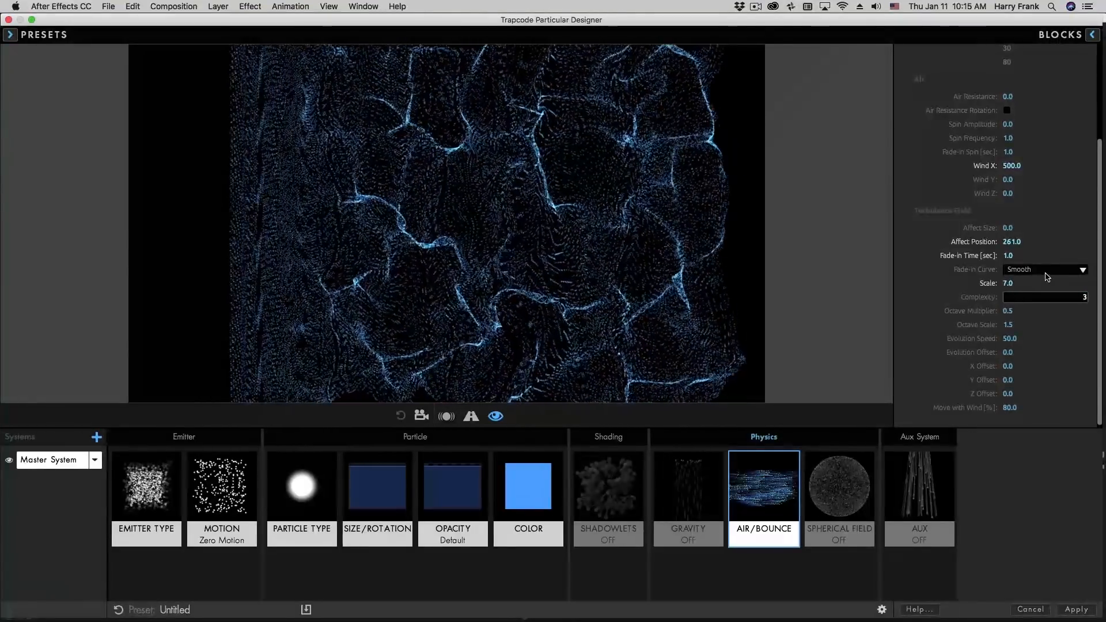
pyautogui.click(983, 313)
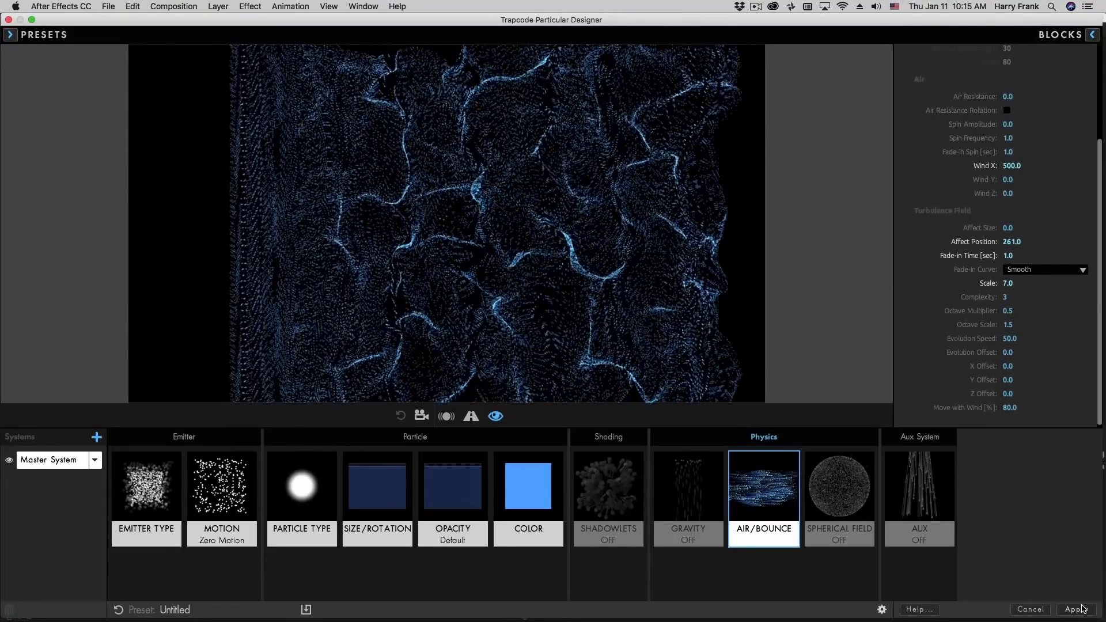
# Apply the Designer settings, switch to the Fractal Noise composition, and view the layered noise at the start and at 0:00:02:00
pyautogui.click(1076, 609)
pyautogui.click(109, 424)
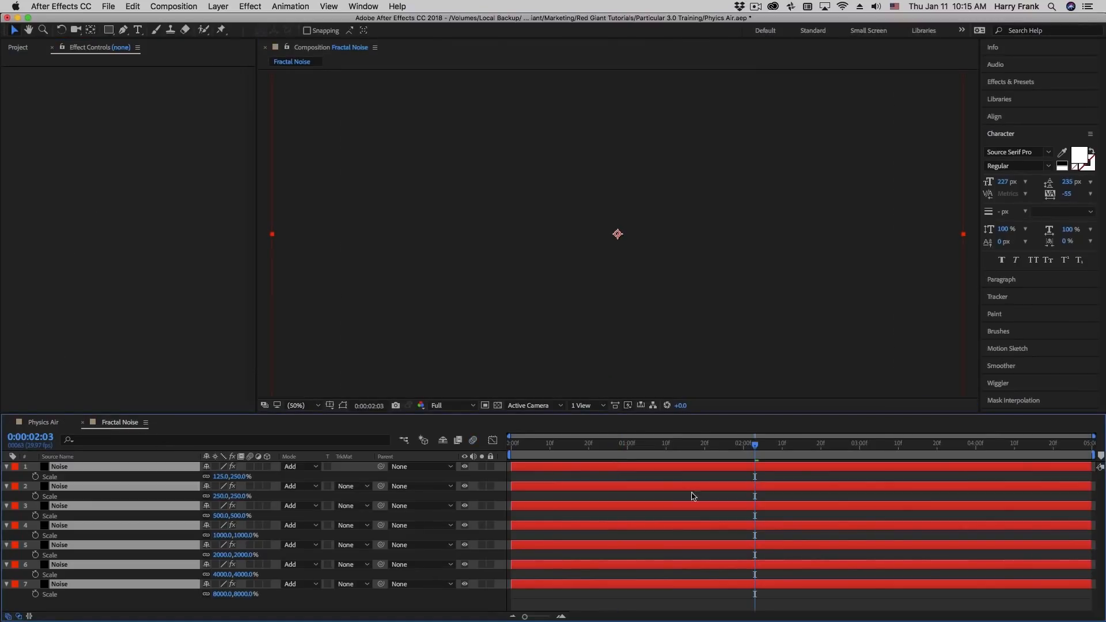
pyautogui.click(78, 610)
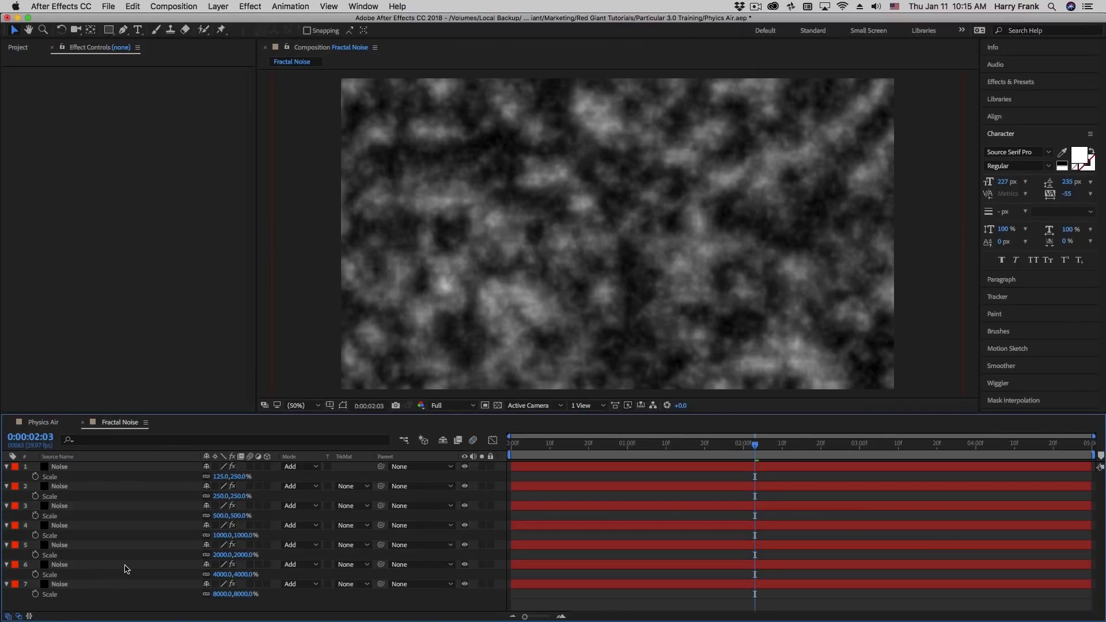
pyautogui.click(70, 566)
pyautogui.moveTo(656, 446); pyautogui.dragTo(501, 502)
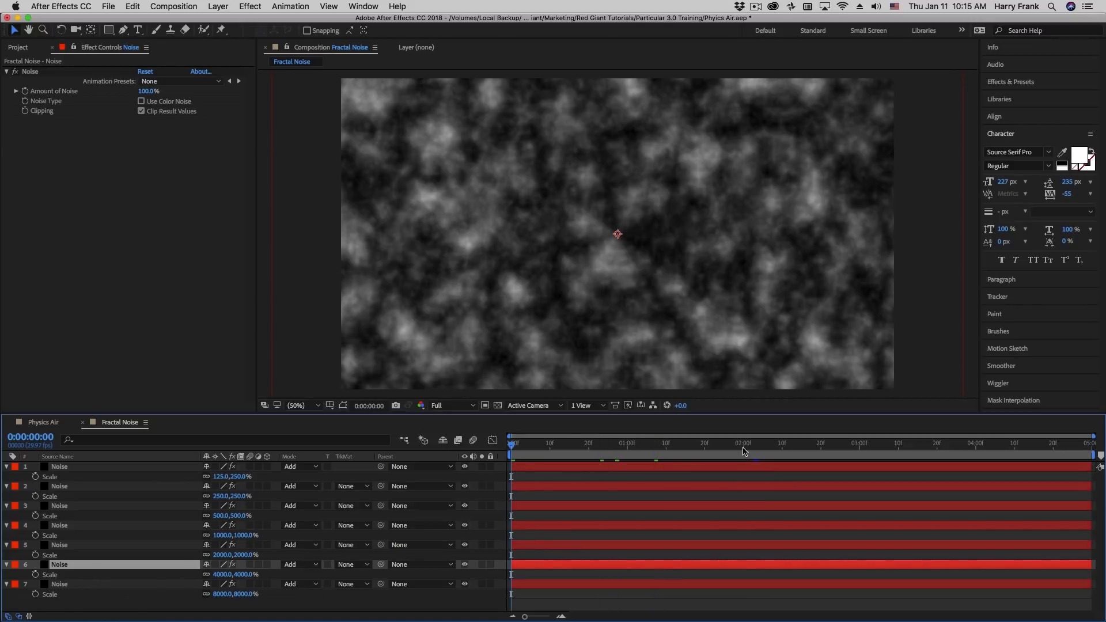
pyautogui.click(743, 451)
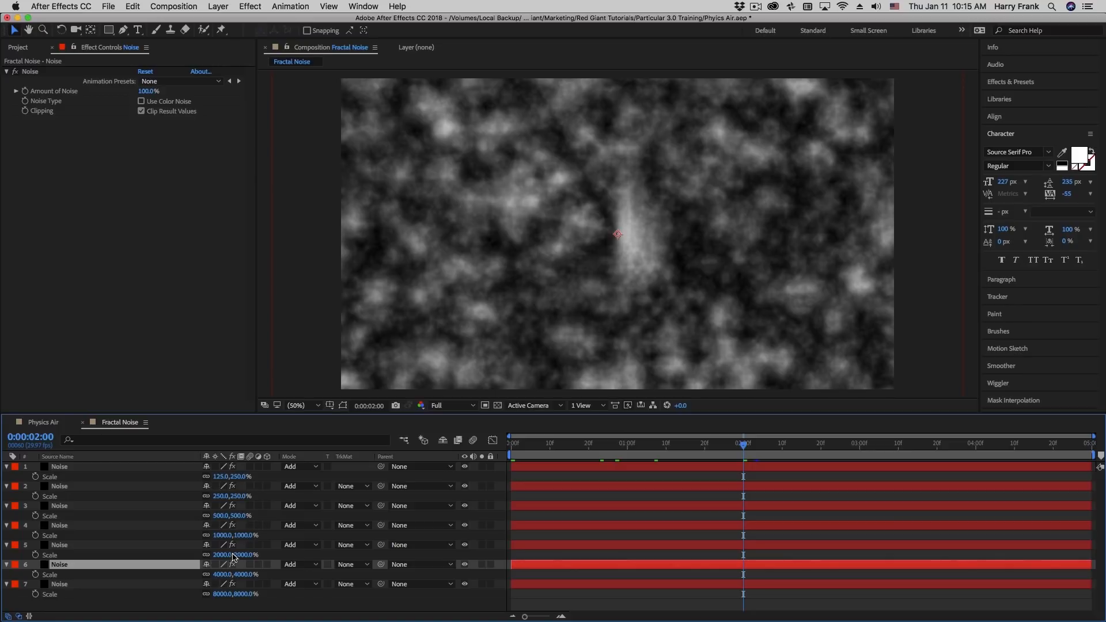
# Show the Opacity values of all seven Noise layers for comparison, and switch them back to showing Scale
pyautogui.keyDown('shift'); pyautogui.click(114, 468); pyautogui.keyUp('shift')
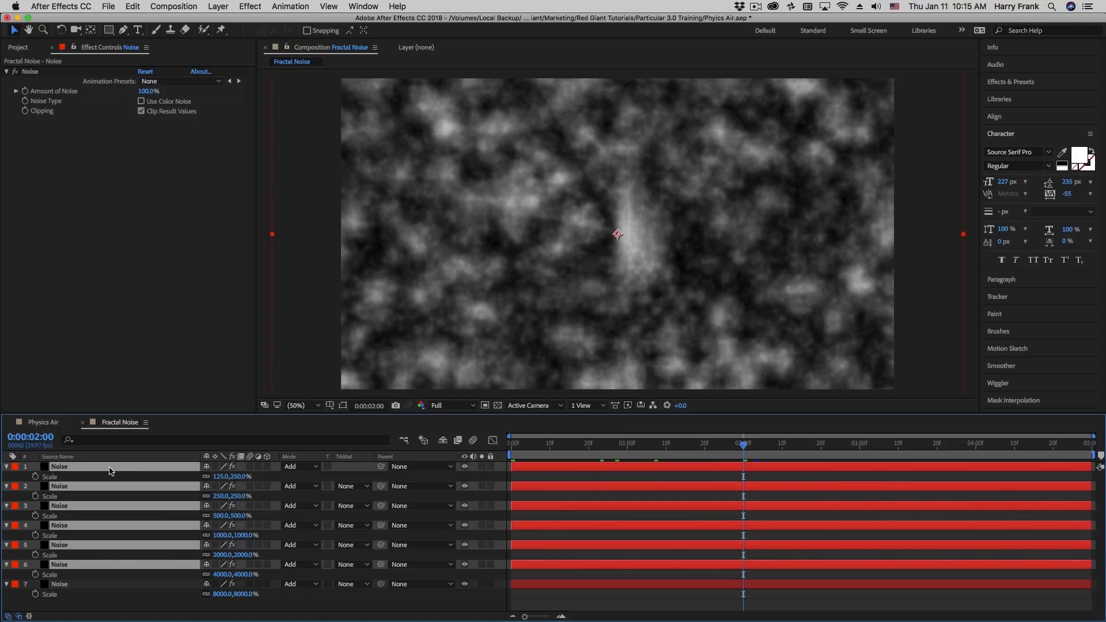
pyautogui.press('t')
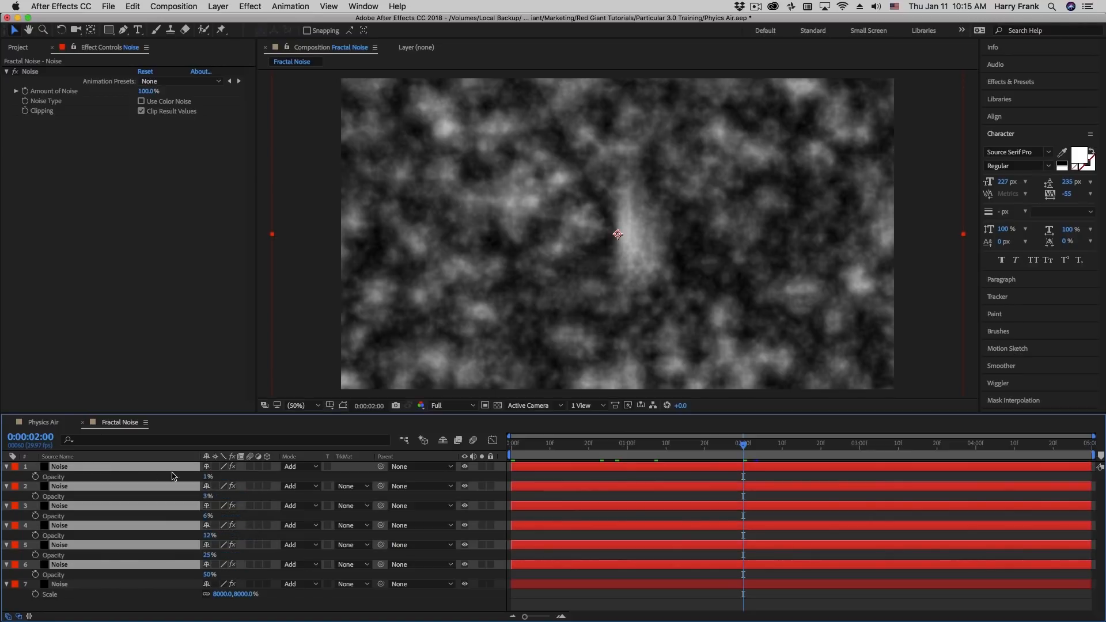
pyautogui.click(175, 585)
pyautogui.press('t')
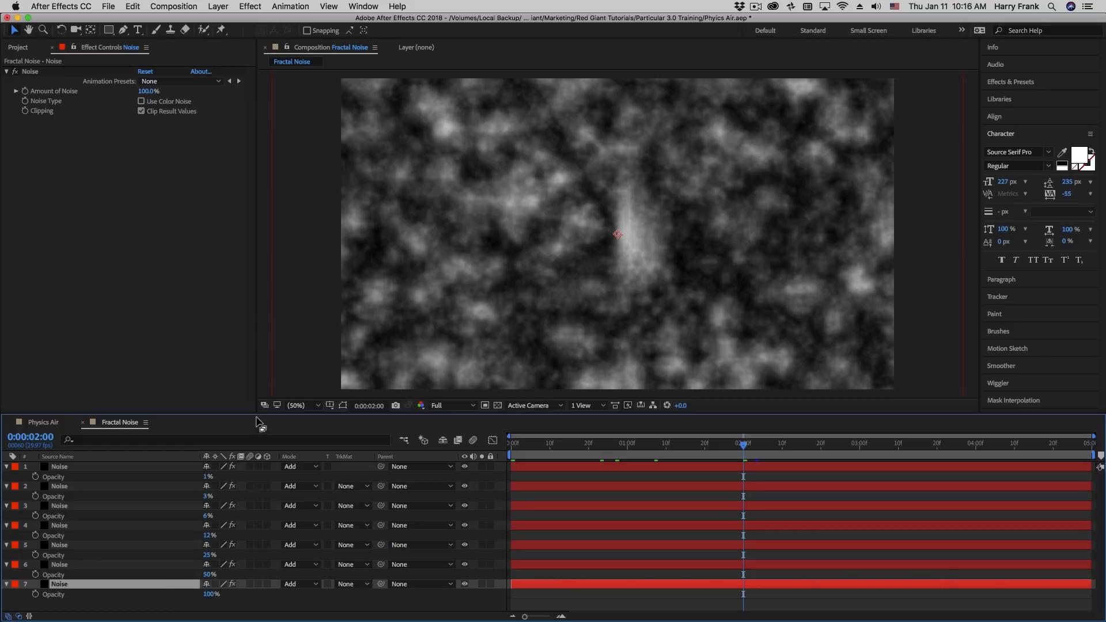
pyautogui.keyDown('shift'); pyautogui.click(196, 468); pyautogui.keyUp('shift')
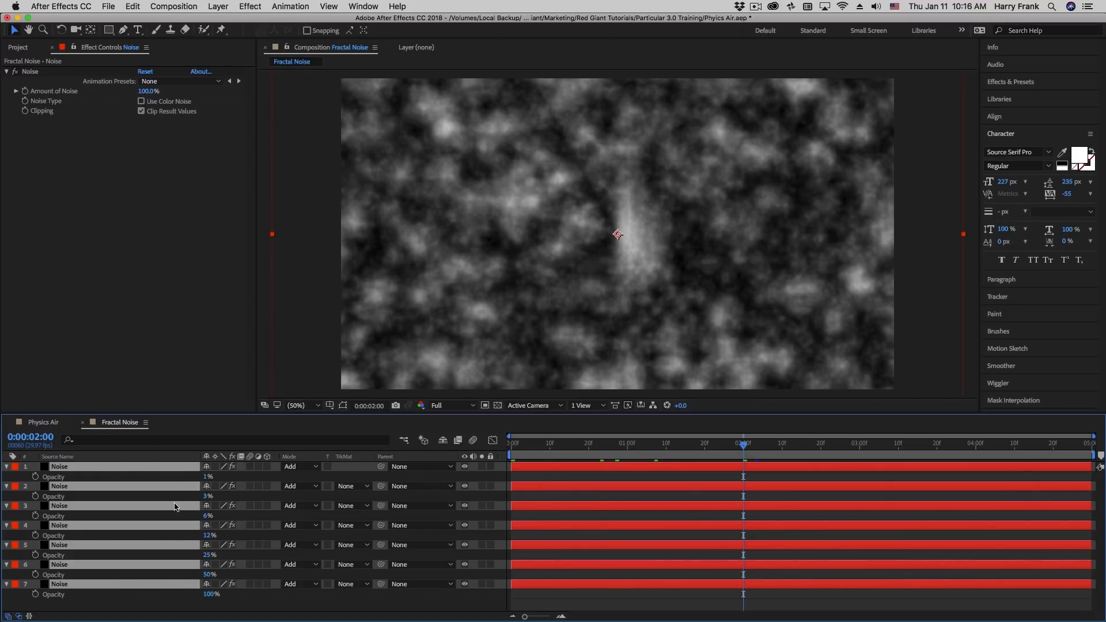
pyautogui.press('s')
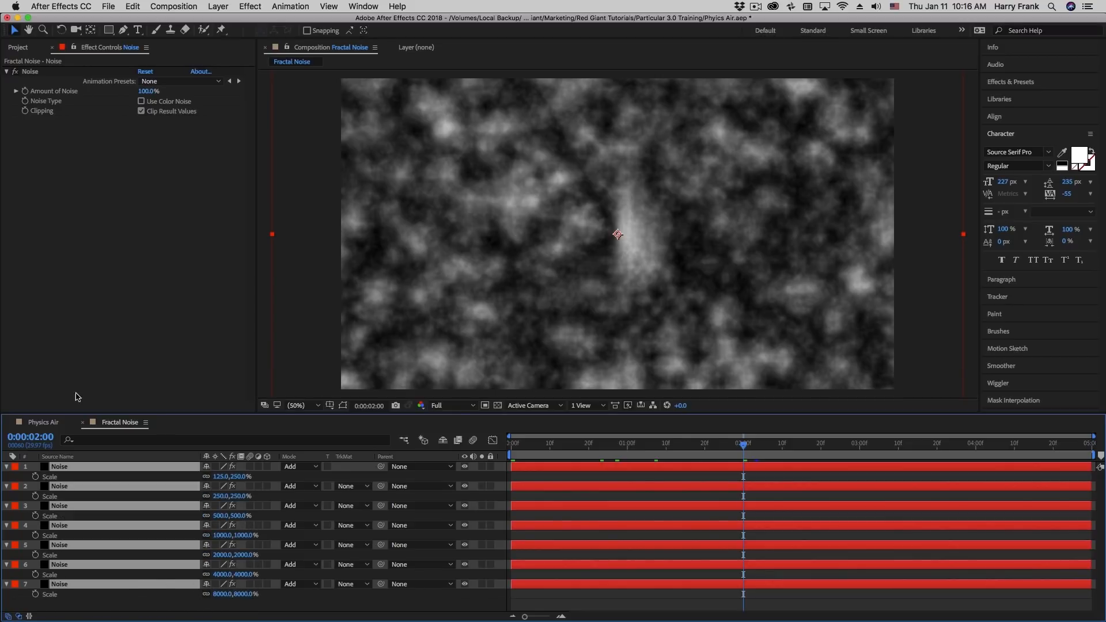
# Return to the Physics Air composition, reopen the Particular Designer, and set the Turbulence Field's Complexity to 5
pyautogui.click(53, 422)
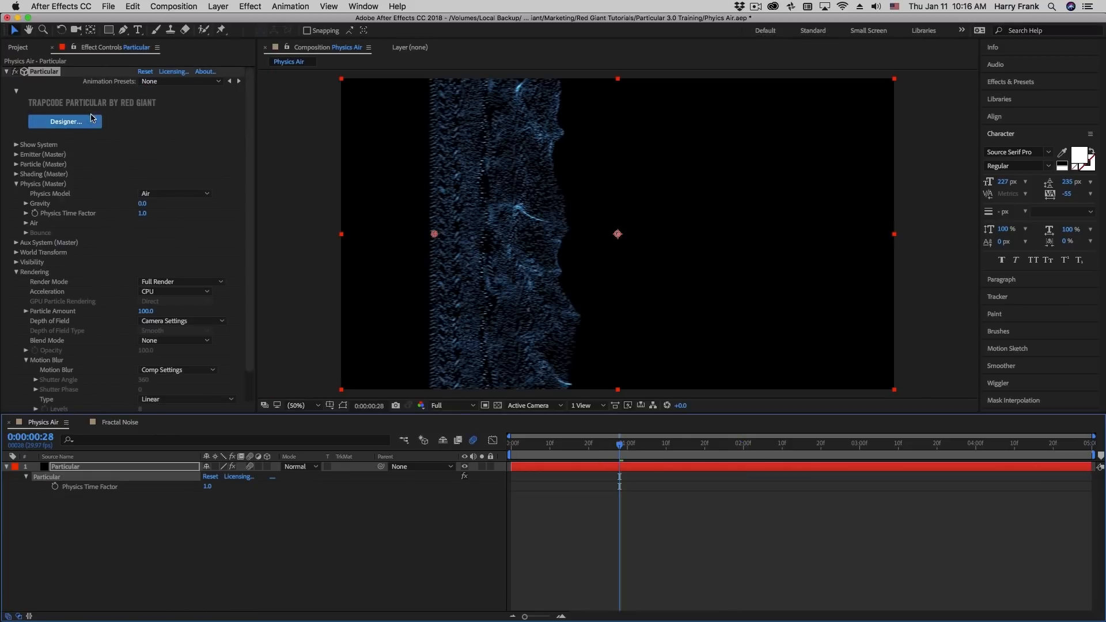
pyautogui.click(92, 121)
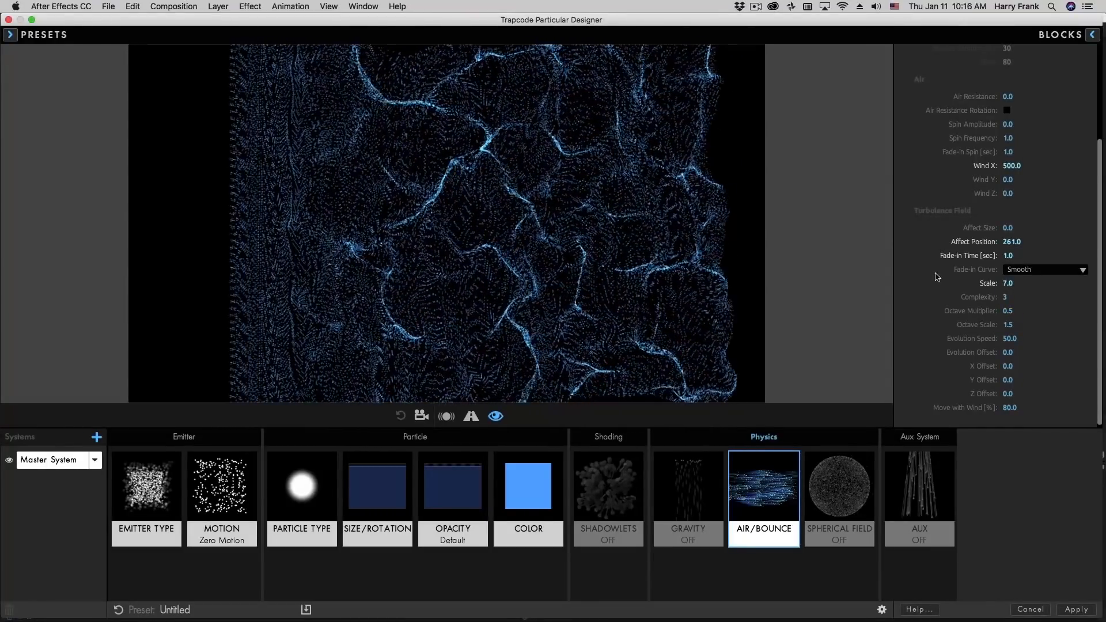
pyautogui.click(1009, 297)
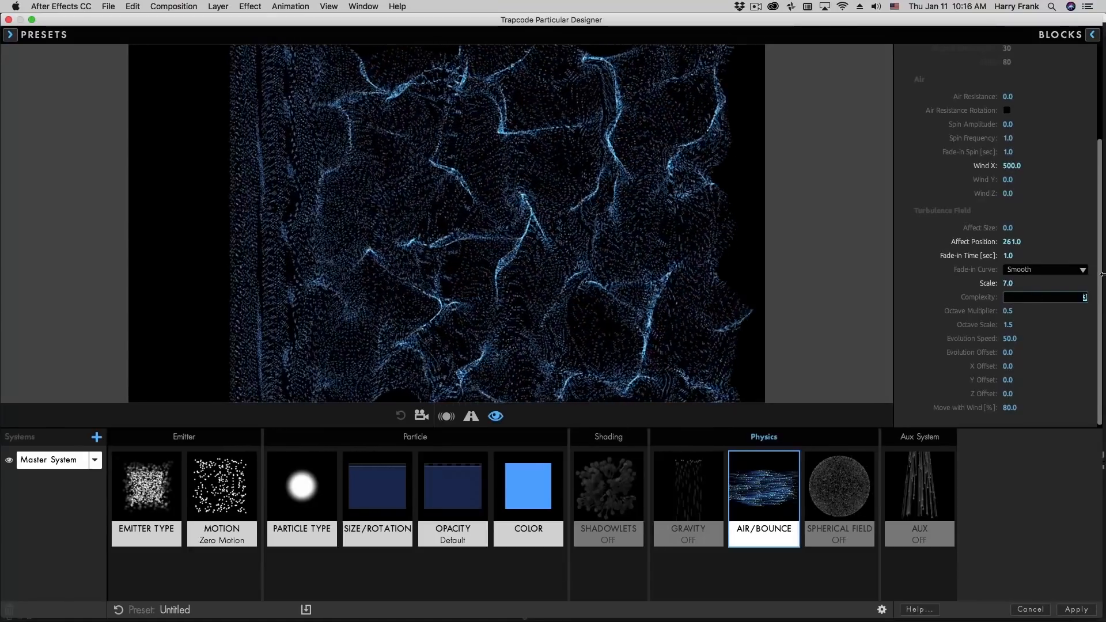
pyautogui.write('5')
pyautogui.press('Return')
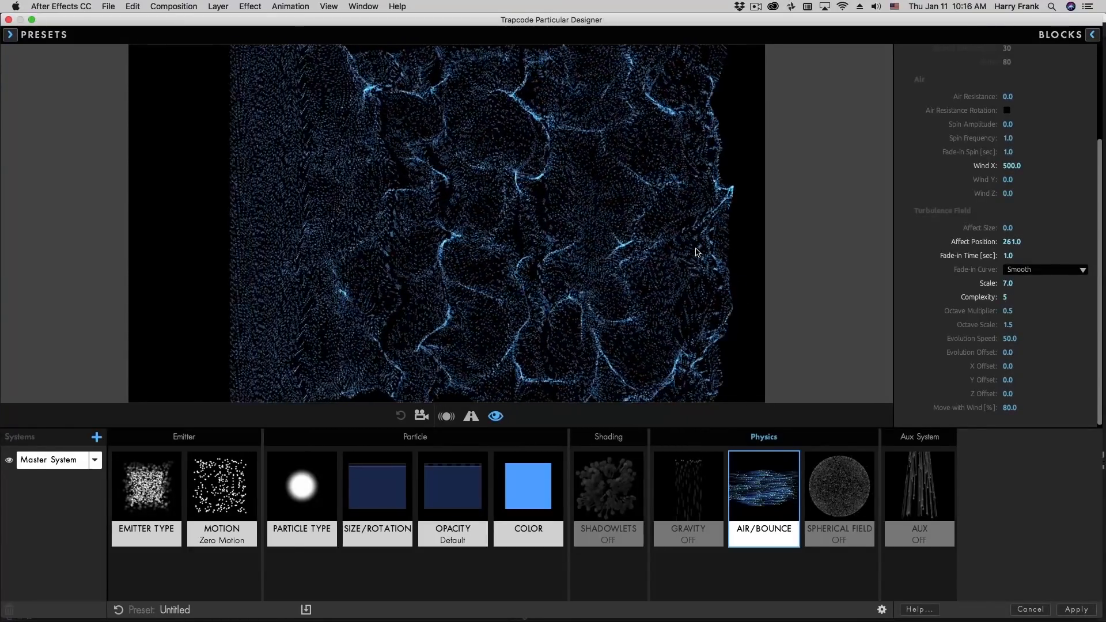
# Try Turbulence Field Octave Multiplier values of 0.8, 0.2 and 2.0
pyautogui.click(1007, 310)
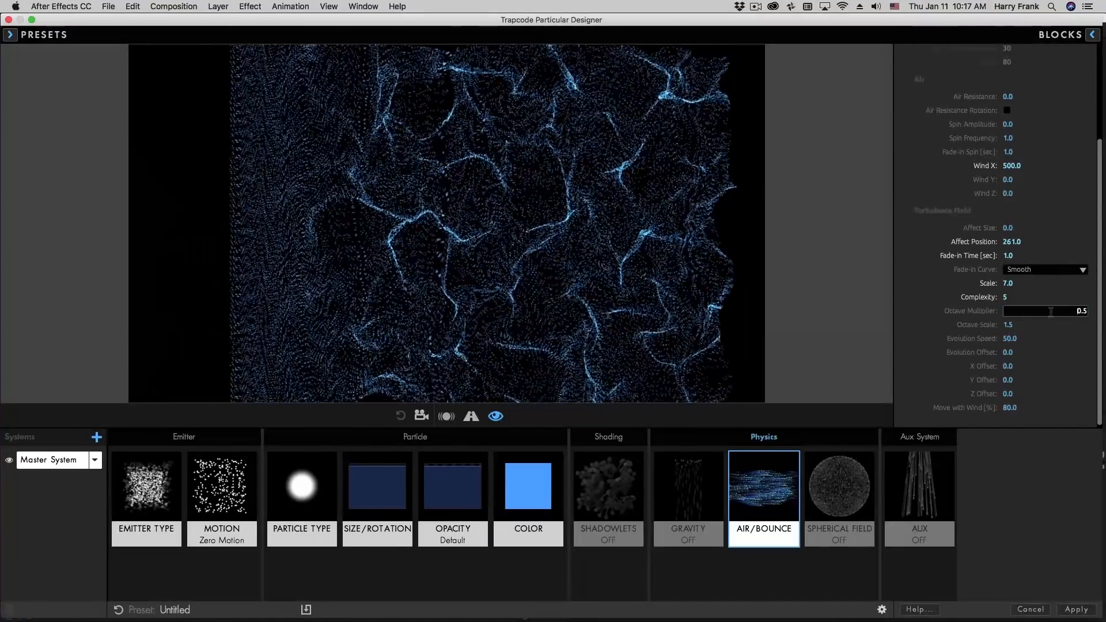
pyautogui.press('Up')
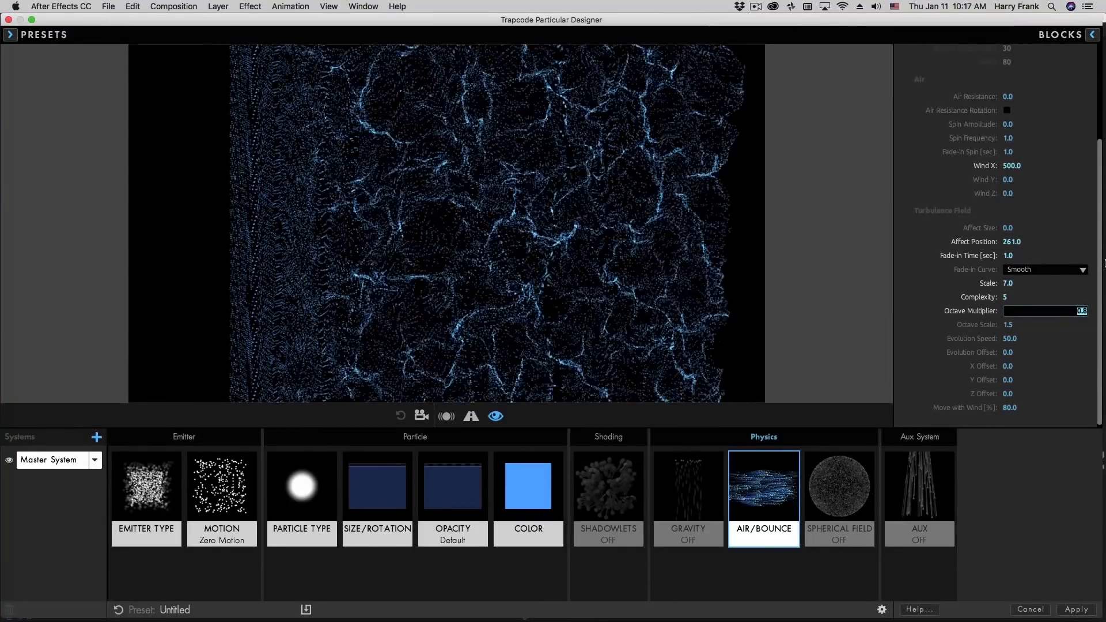
pyautogui.press('Up')
pyautogui.press('Up')
pyautogui.press('Up')
pyautogui.press('Down')
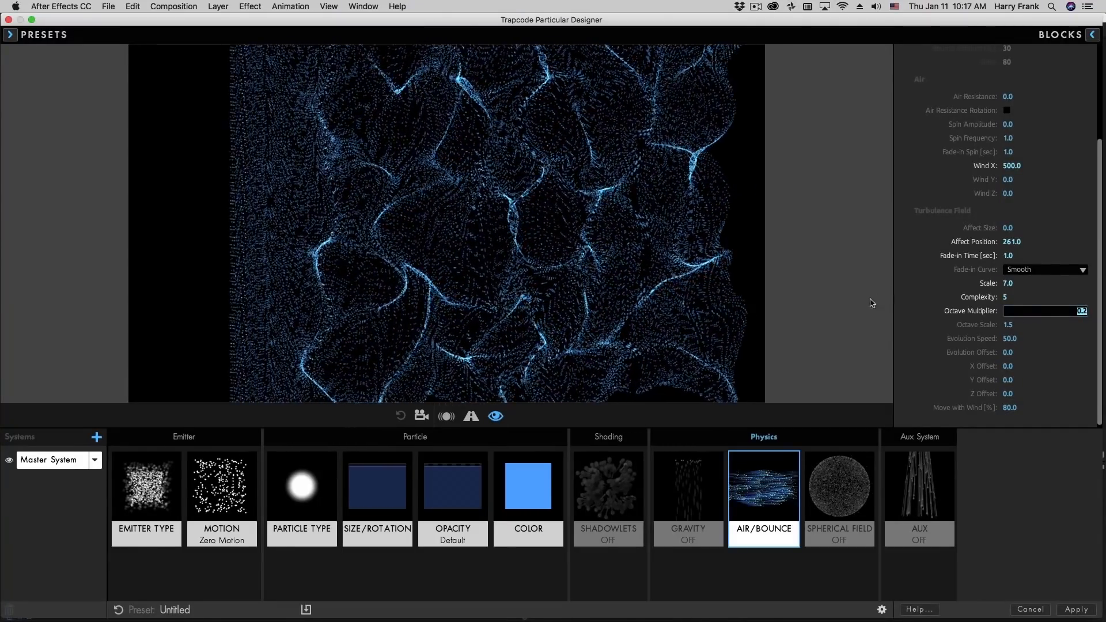
pyautogui.press('Return')
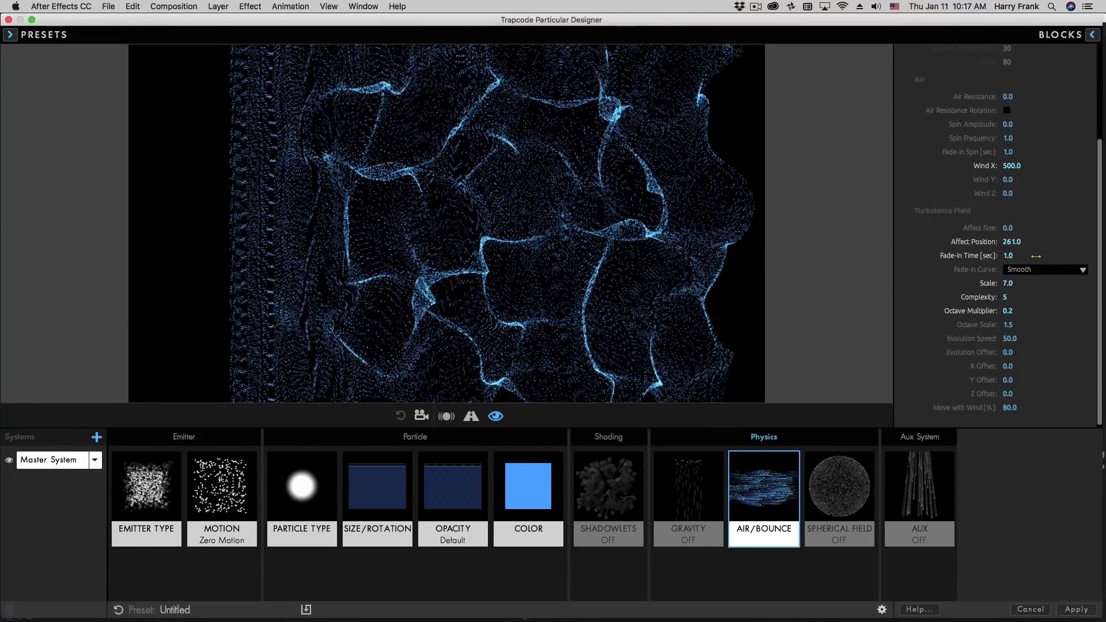
pyautogui.moveTo(1010, 311); pyautogui.dragTo(1097, 252)
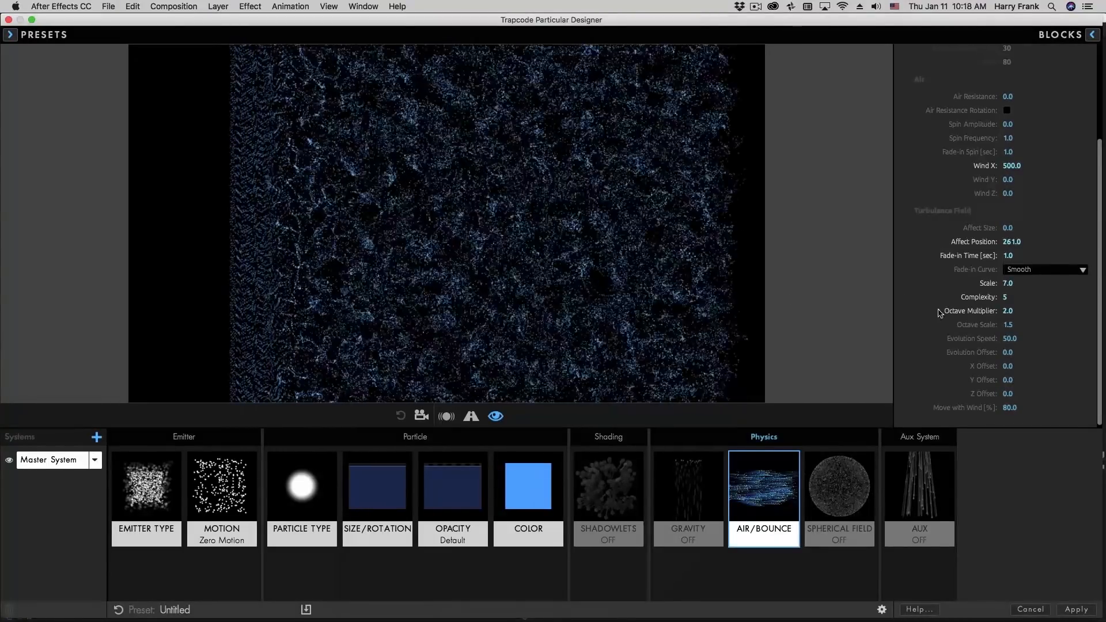
# Try Turbulence Field Octave Scale values of 1.0 and 1.1
pyautogui.click(1009, 325)
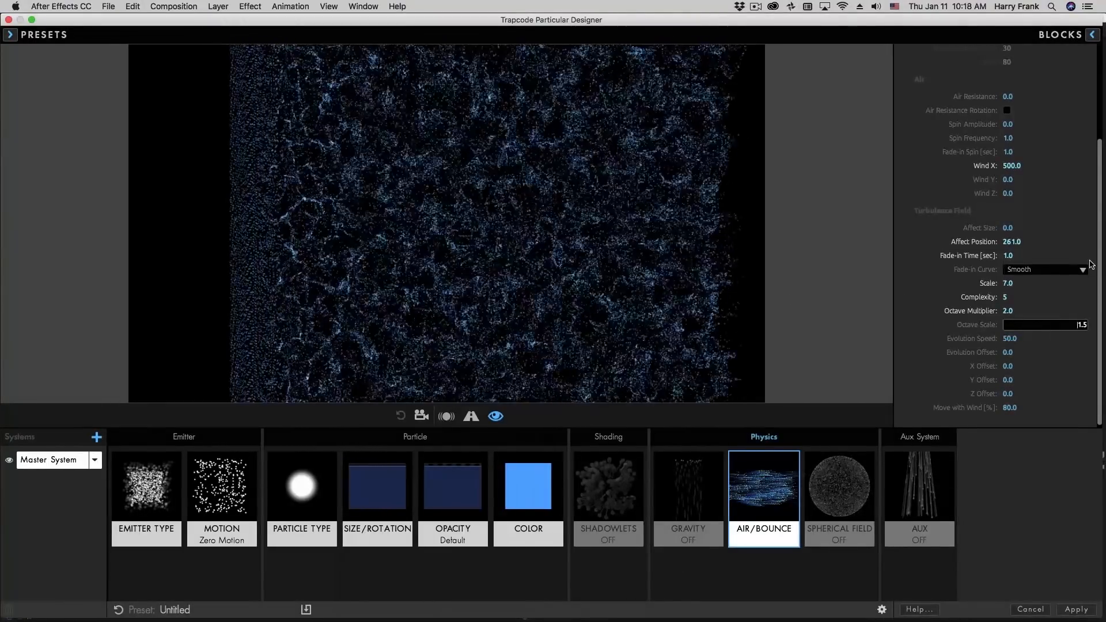
pyautogui.write('0.5')
pyautogui.press('Up')
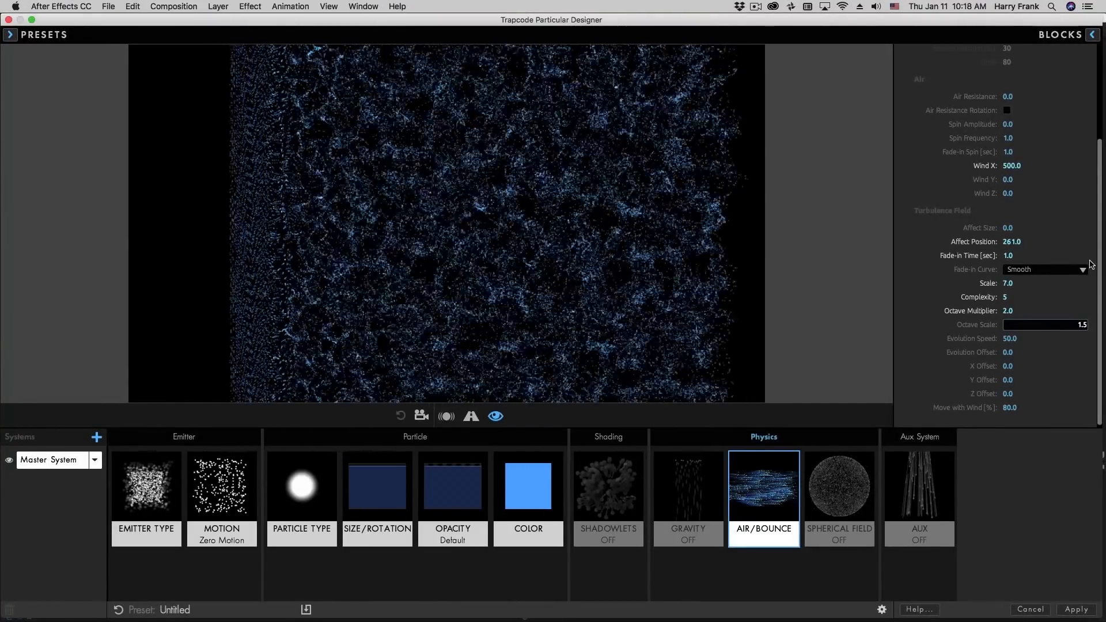
pyautogui.press('Down')
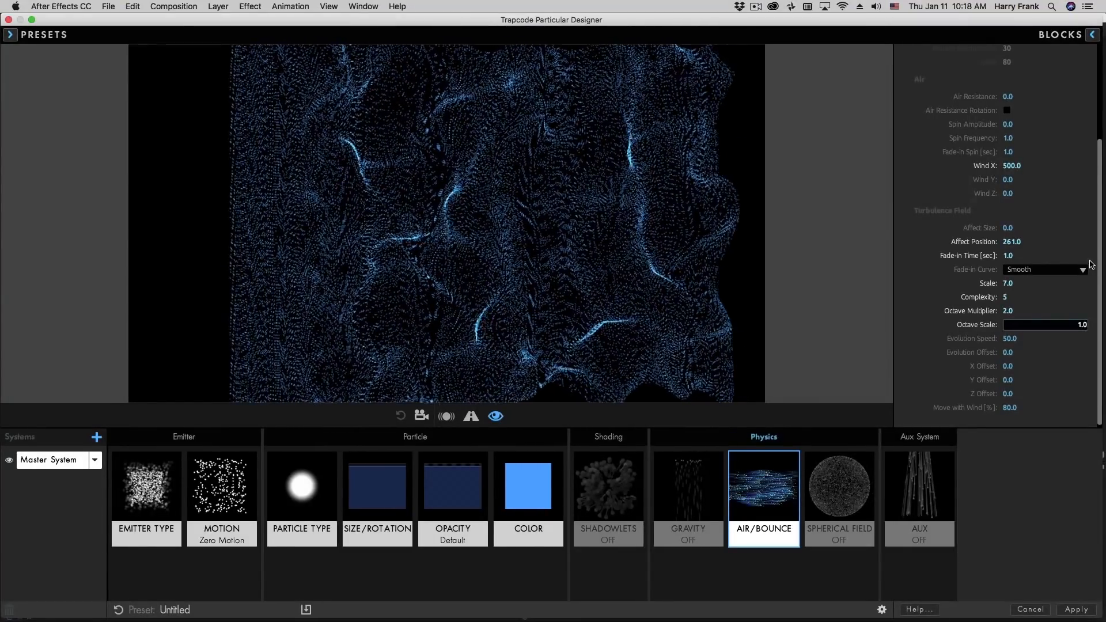
pyautogui.press('Up')
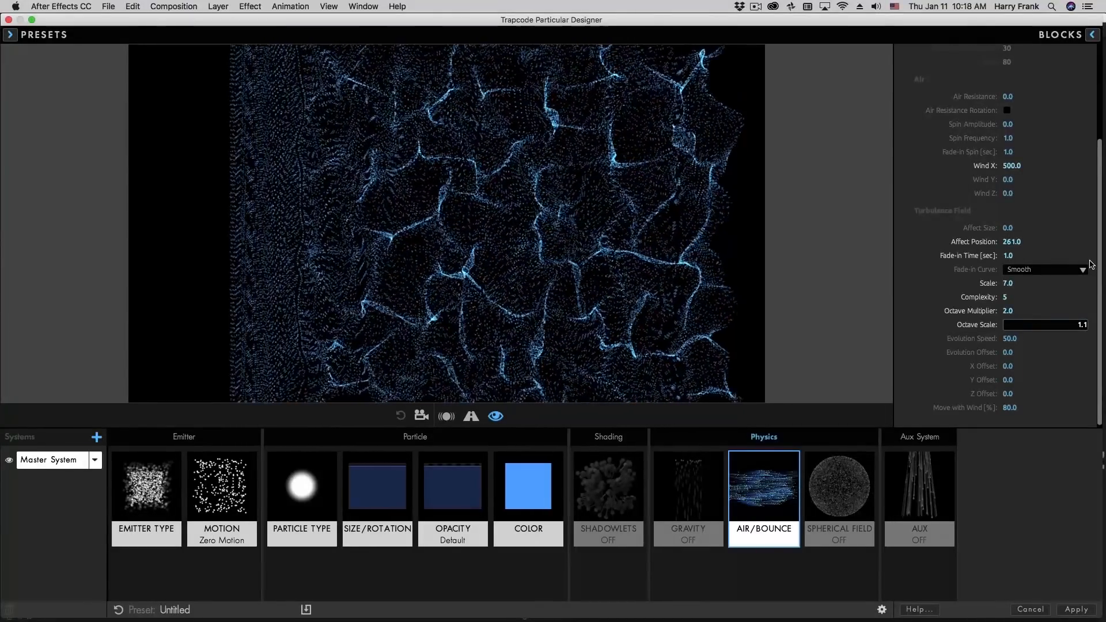
# Reset the Turbulence Field's Octave Multiplier to 0.5 and Octave Scale to 1.5
pyautogui.click(970, 313)
pyautogui.doubleClick(981, 312)
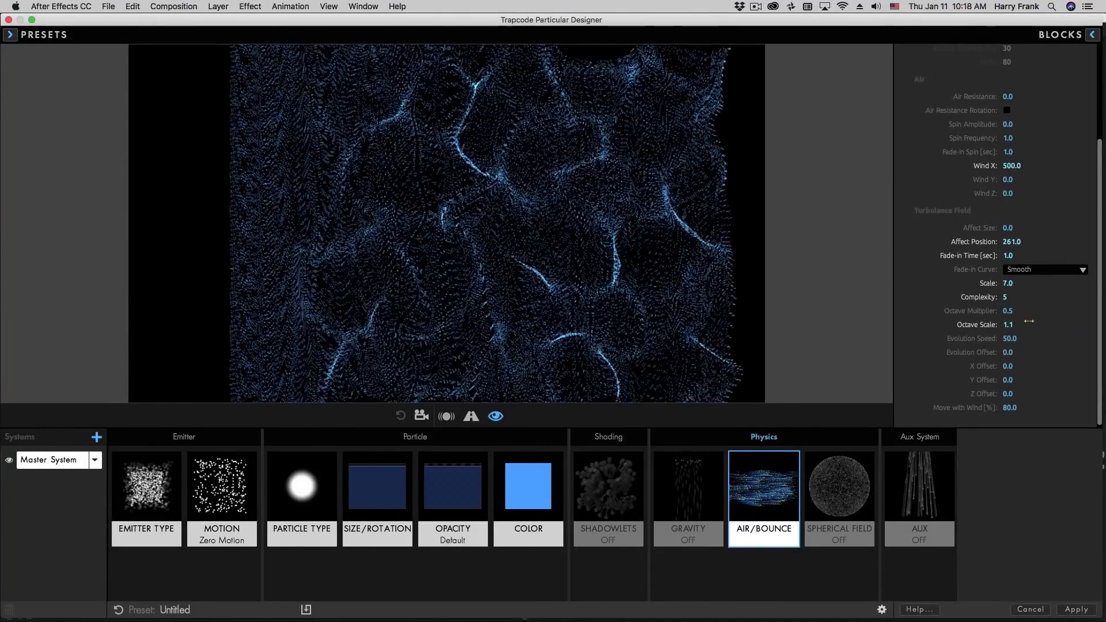
pyautogui.doubleClick(979, 326)
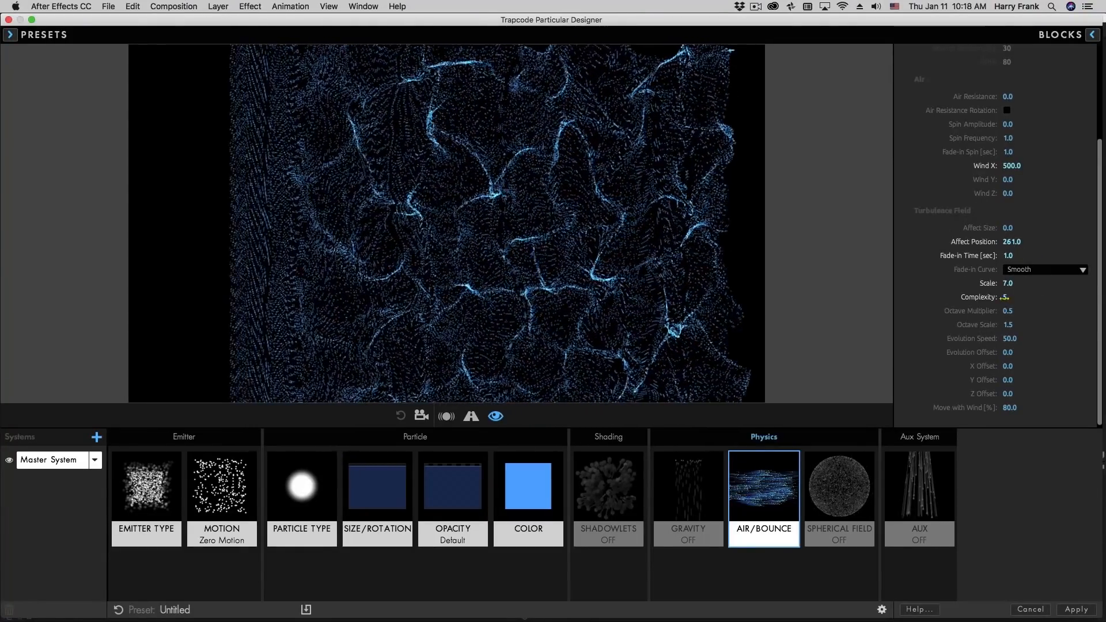
# Reset the Turbulence Field's Complexity to 3, and set its Affect Position to 375 and Affect Size to 40
pyautogui.doubleClick(982, 298)
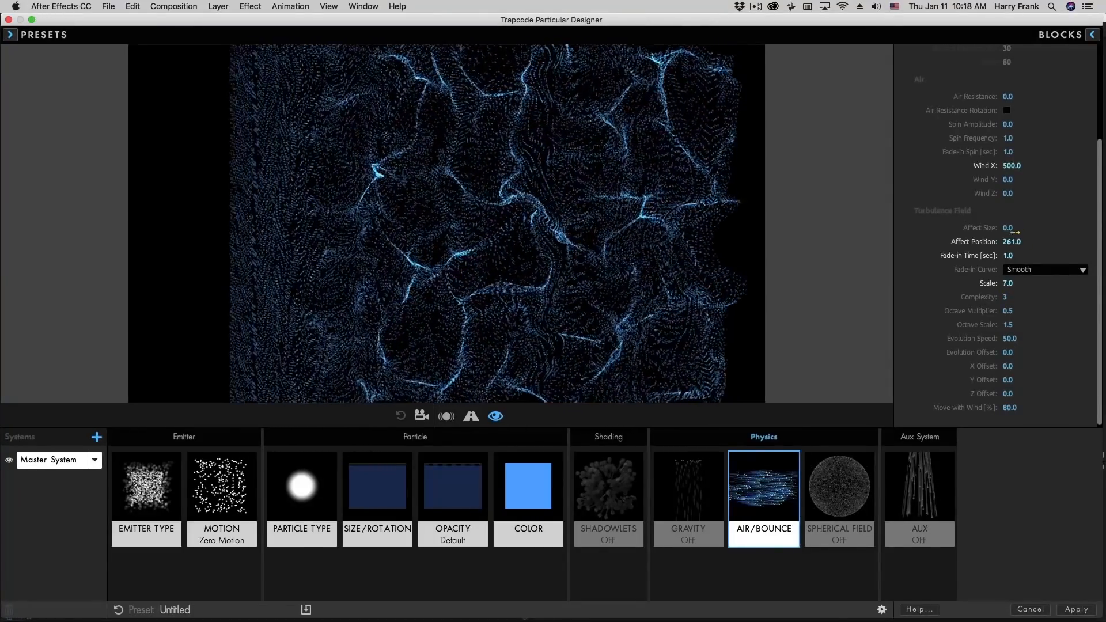
pyautogui.moveTo(1013, 242)
pyautogui.mouseDown()
pyautogui.moveTo(957, 242)
pyautogui.moveTo(1002, 243)
pyautogui.mouseUp()
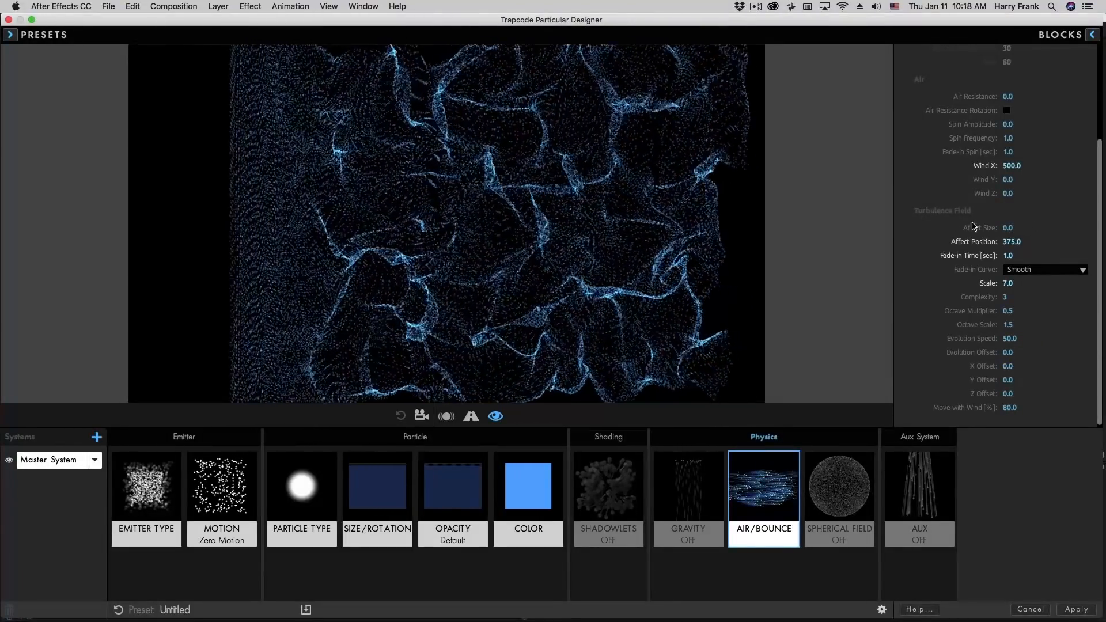
pyautogui.moveTo(1007, 228); pyautogui.dragTo(872, 254)
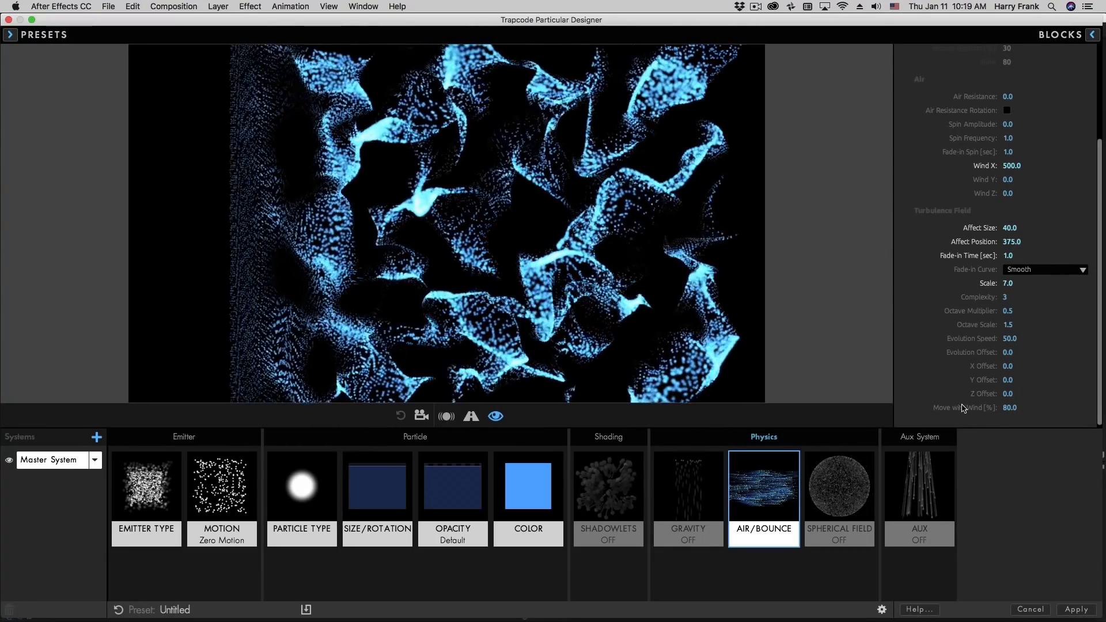
# Set the Turbulence Field's Move with Wind to 0%
pyautogui.click(1020, 410)
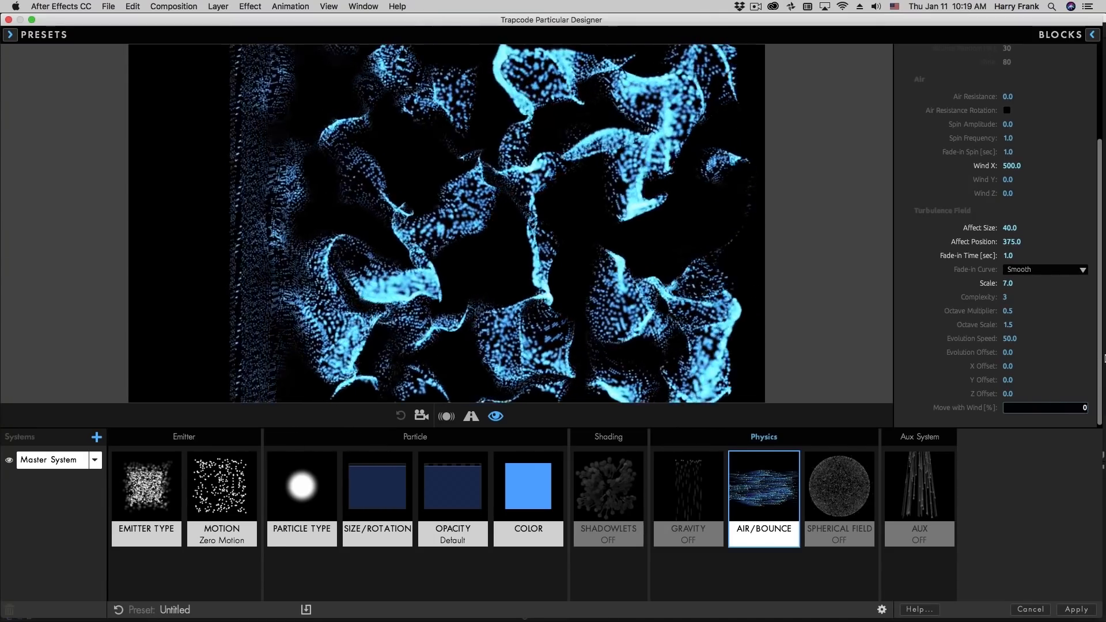
pyautogui.write('0')
pyautogui.press('Return')
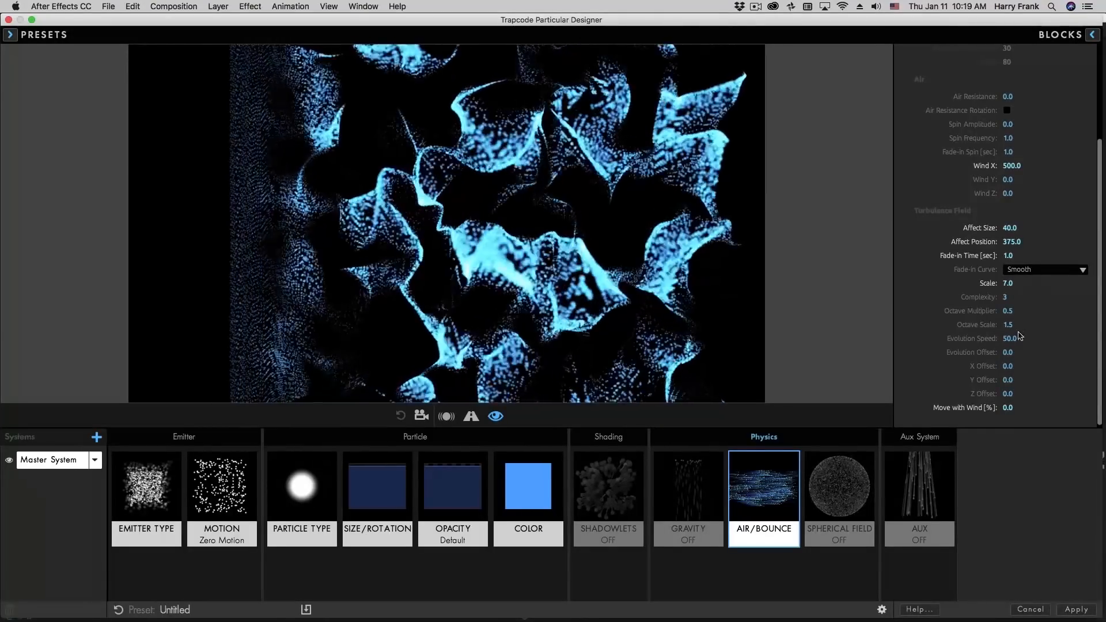
# Set the Turbulence Field's Evolution Speed to 179, and try shifting its X Offset before undoing the shift
pyautogui.moveTo(1012, 338); pyautogui.dragTo(1032, 338)
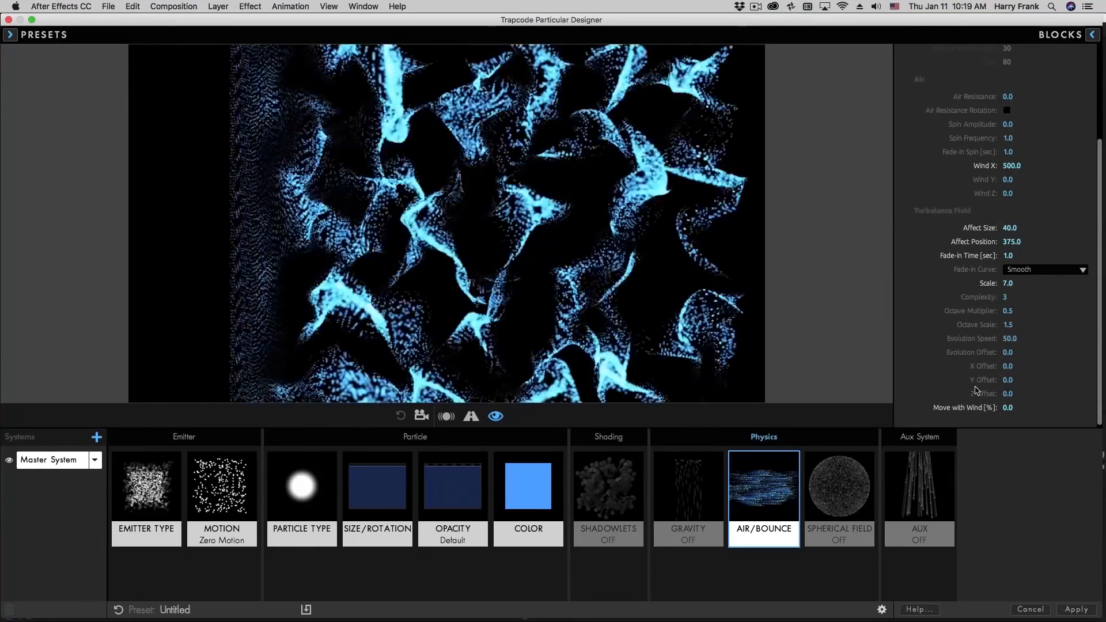
pyautogui.moveTo(1007, 366); pyautogui.dragTo(1031, 380)
pyautogui.press('super+z')
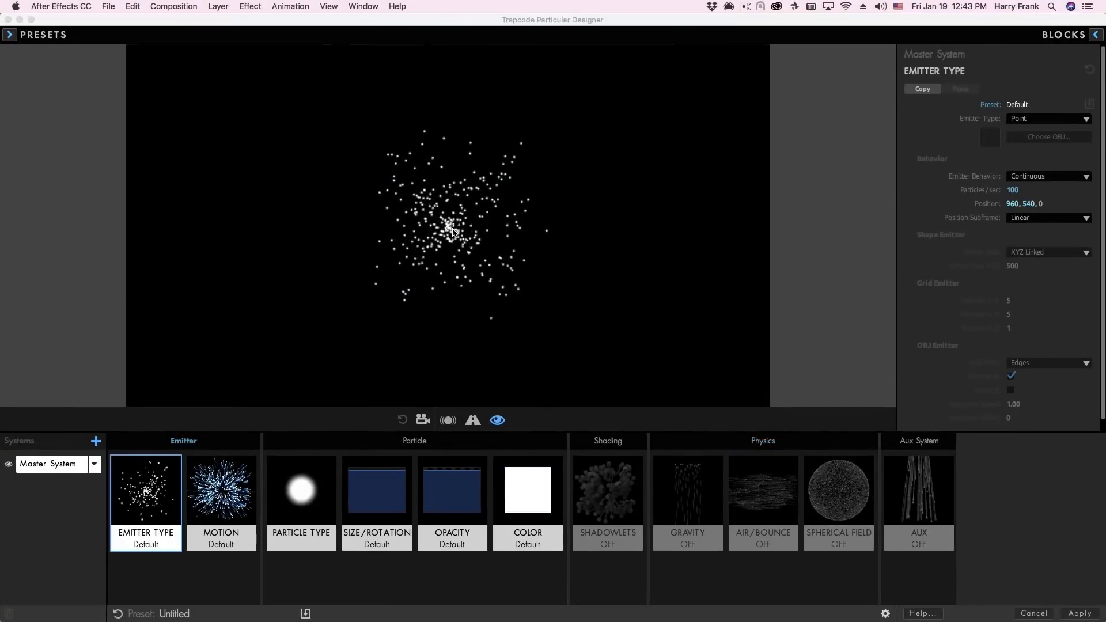
# In the default point-emitter system, apply the Size Over Life preset that ramps linearly from full size down to zero
pyautogui.moveTo(453, 232); pyautogui.dragTo(507, 196)
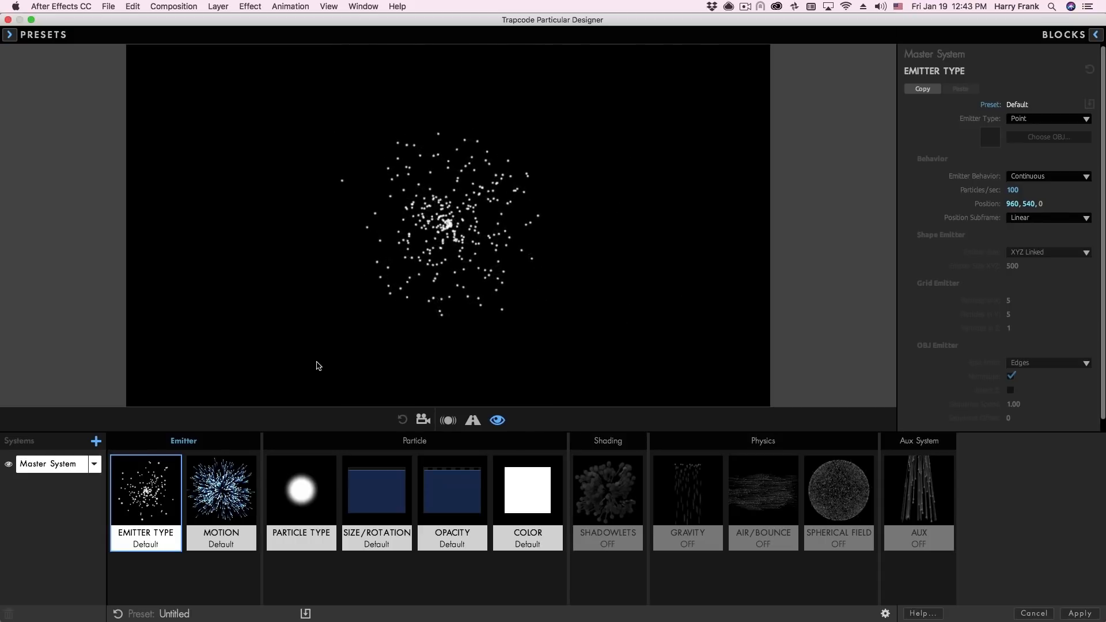
pyautogui.click(372, 489)
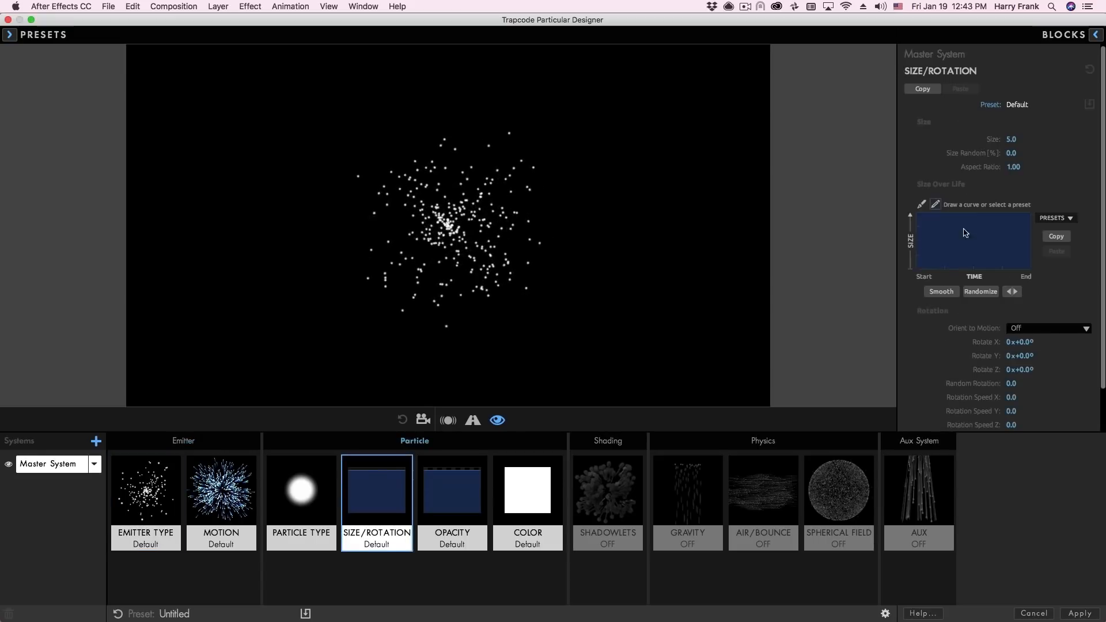
pyautogui.click(1058, 220)
pyautogui.click(1058, 252)
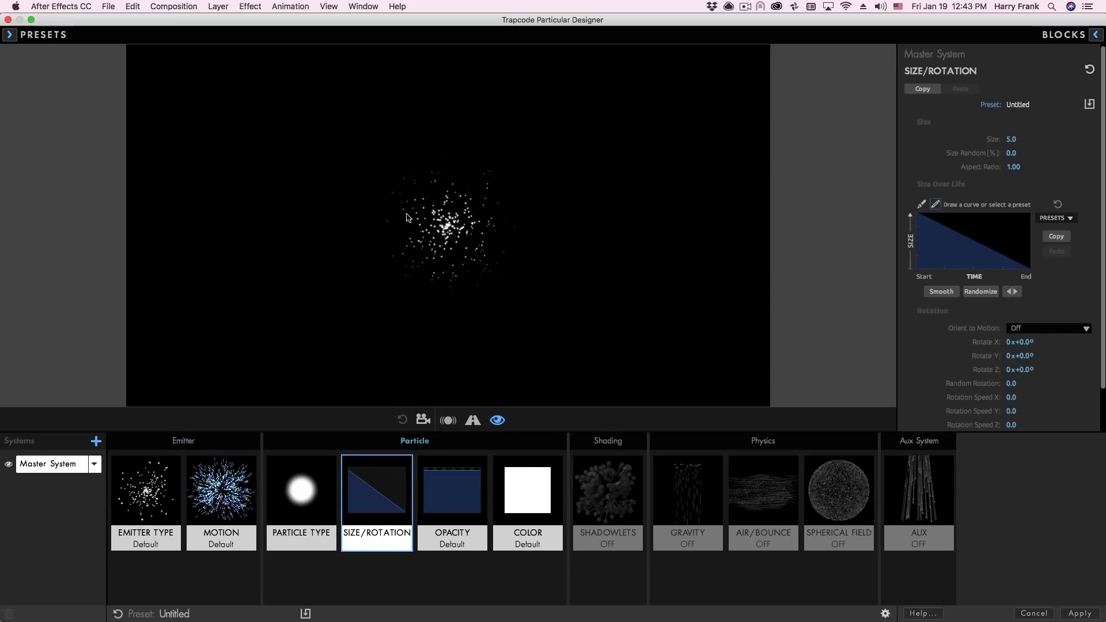
# Set the emitter's Particles/sec to 500
pyautogui.click(162, 475)
pyautogui.moveTo(1018, 188); pyautogui.dragTo(858, 194)
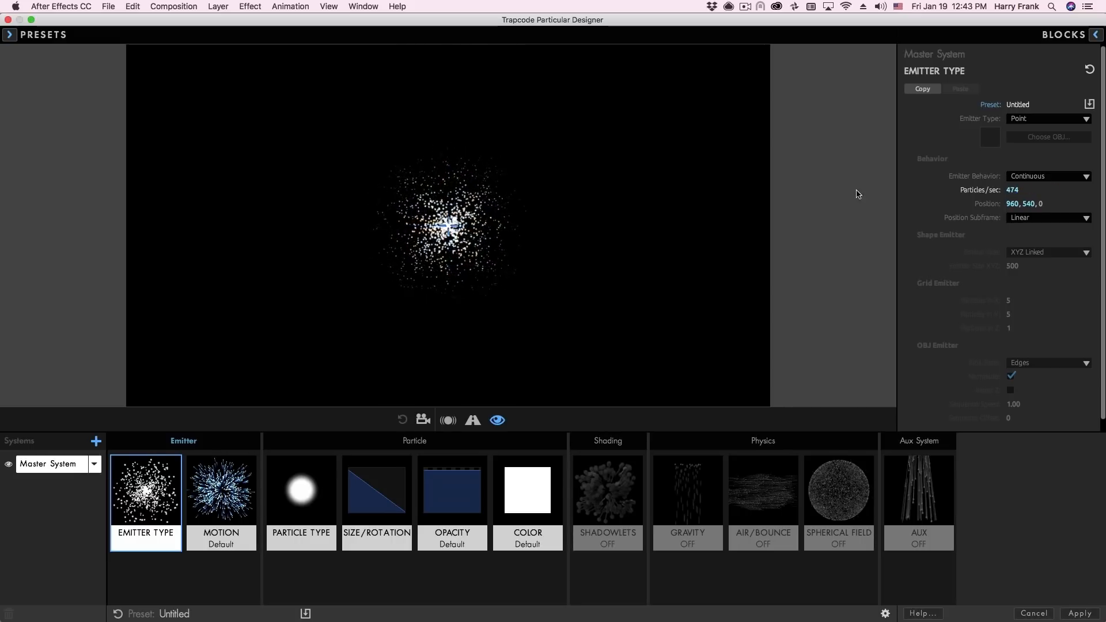
pyautogui.click(1010, 191)
pyautogui.moveTo(1051, 193); pyautogui.dragTo(1101, 189)
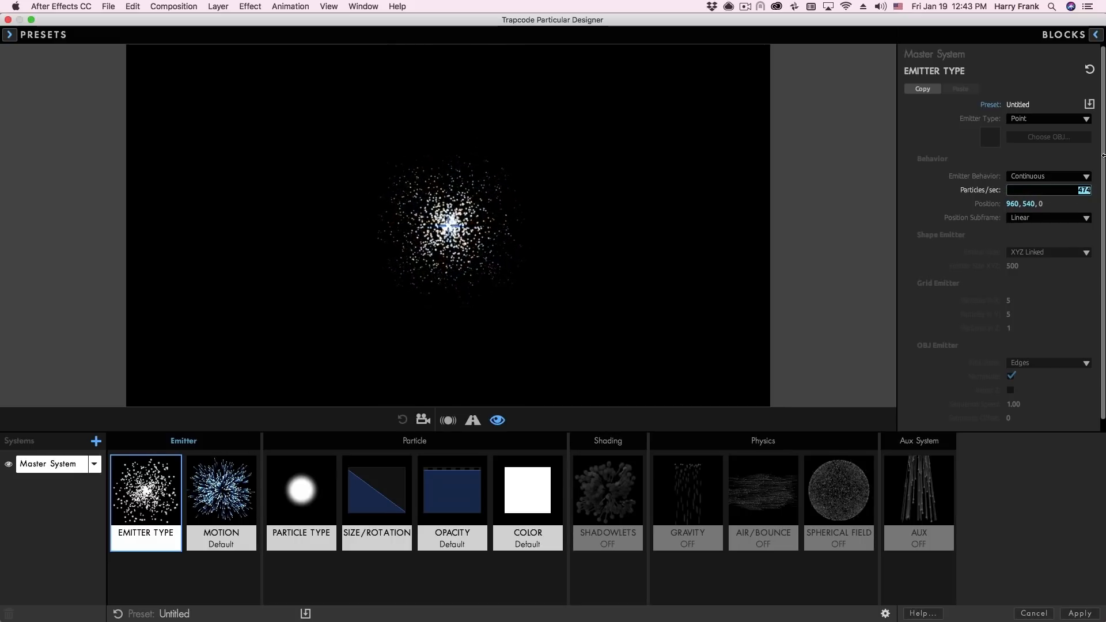
pyautogui.write('500')
pyautogui.press('Return')
# Change the particle color from white to a saturated blue-violet
pyautogui.click(528, 490)
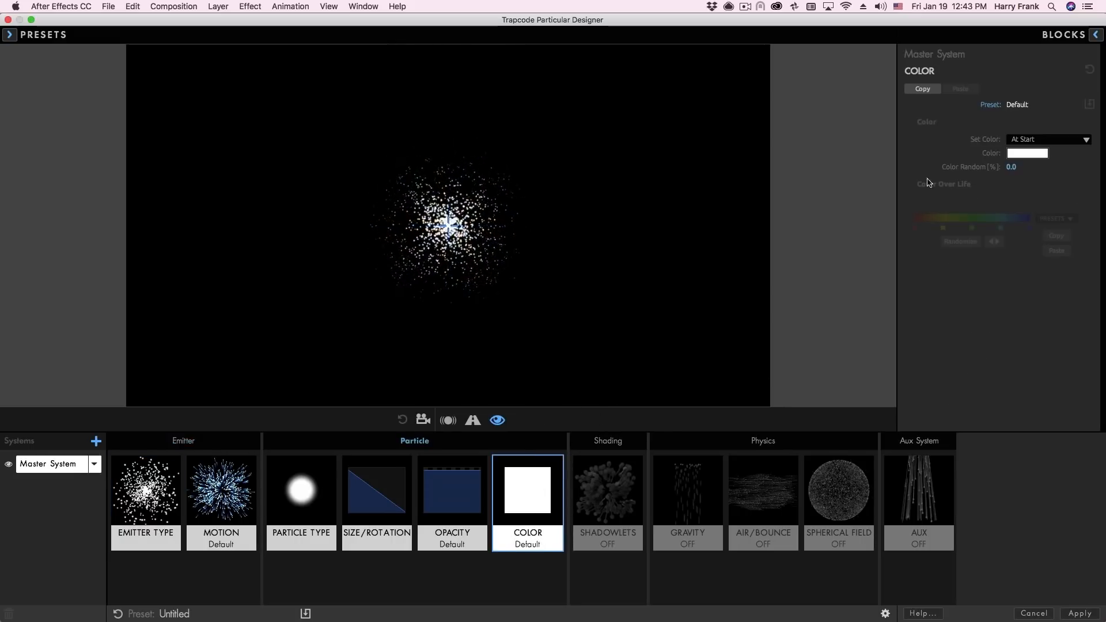
pyautogui.click(1037, 153)
pyautogui.moveTo(876, 283); pyautogui.dragTo(898, 331)
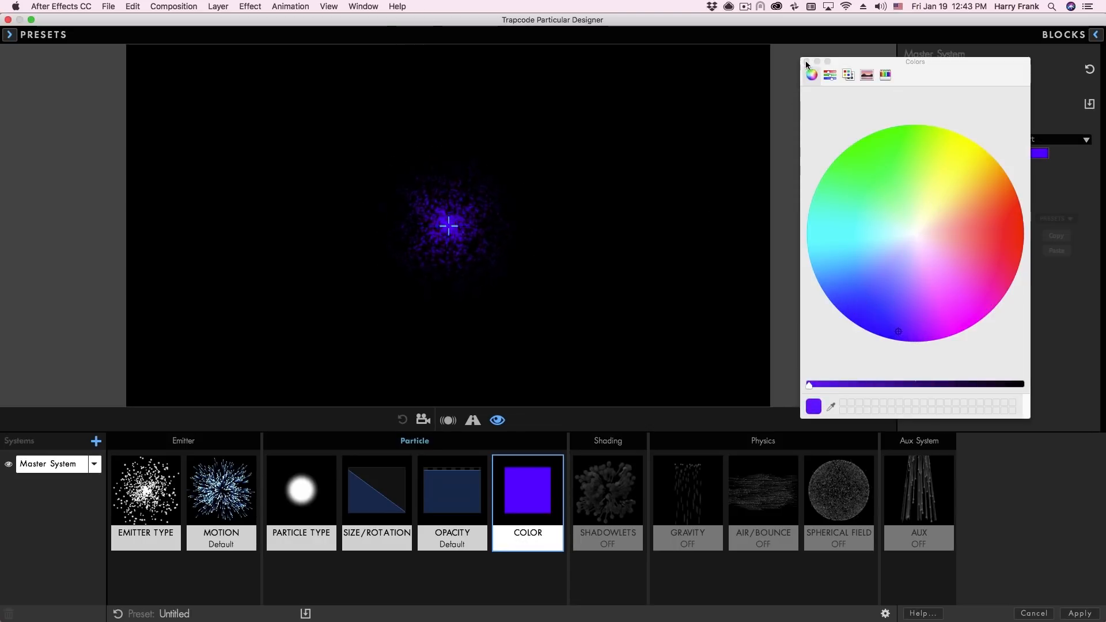
pyautogui.click(806, 61)
# Set the particles' Blend Mode to Add
pyautogui.click(305, 484)
pyautogui.click(1037, 370)
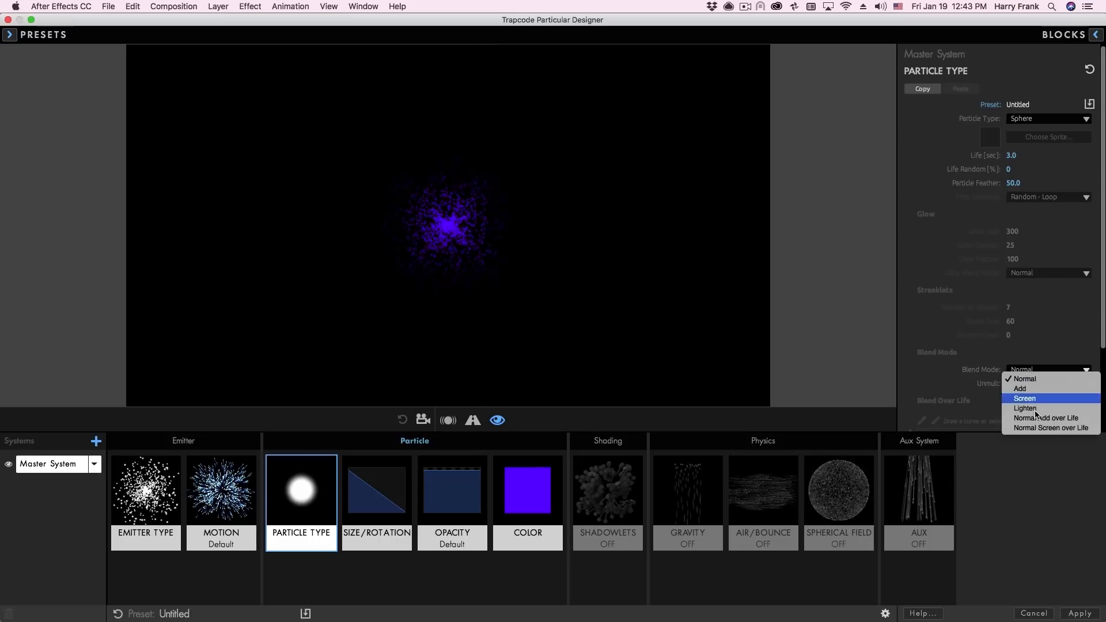
pyautogui.click(1021, 389)
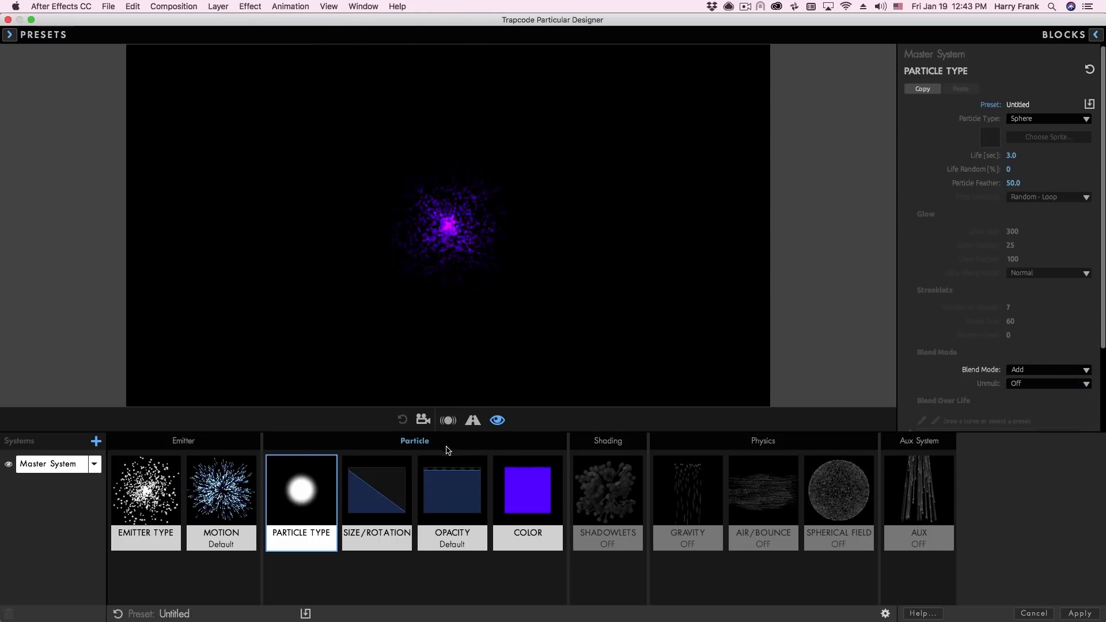
# Change the particle color to a lighter, less saturated purple
pyautogui.click(528, 489)
pyautogui.moveTo(893, 318); pyautogui.dragTo(914, 283)
pyautogui.click(912, 299)
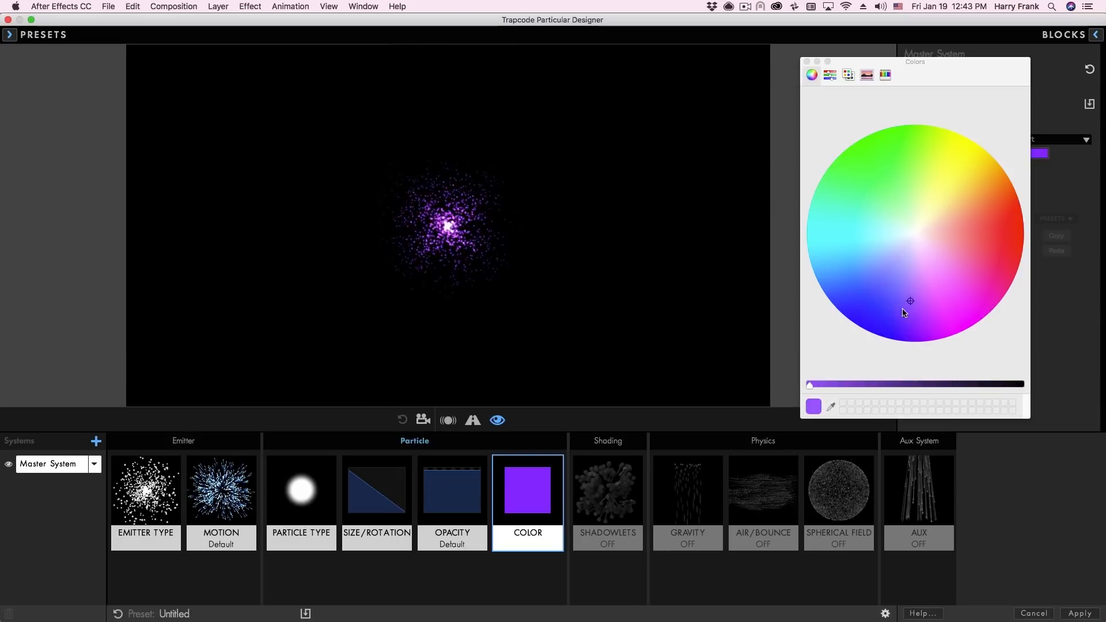
pyautogui.click(807, 61)
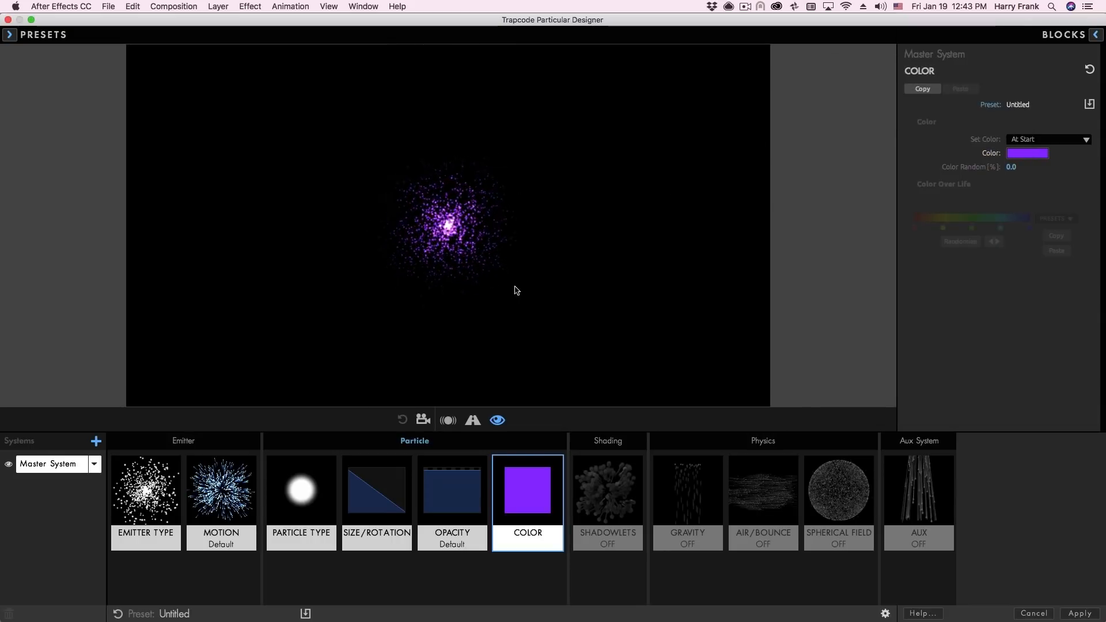
# In the Air physics settings, set the Turbulence Field's Affect Size to 20 and Affect Position to 43
pyautogui.click(755, 481)
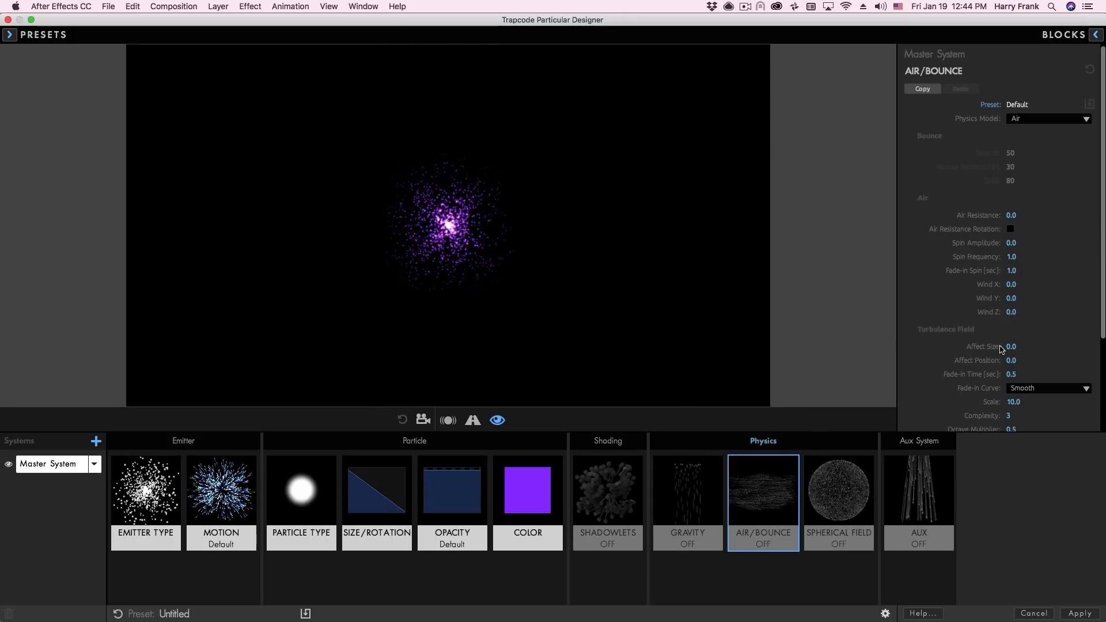
pyautogui.moveTo(1012, 362); pyautogui.dragTo(1054, 352)
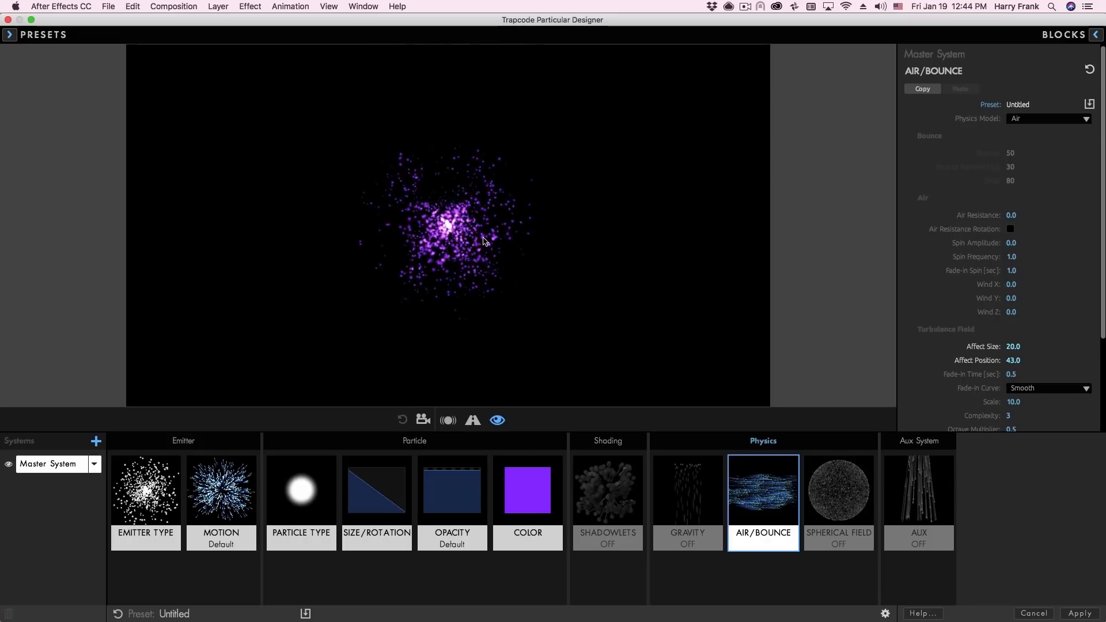
pyautogui.moveTo(332, 309); pyautogui.dragTo(425, 316)
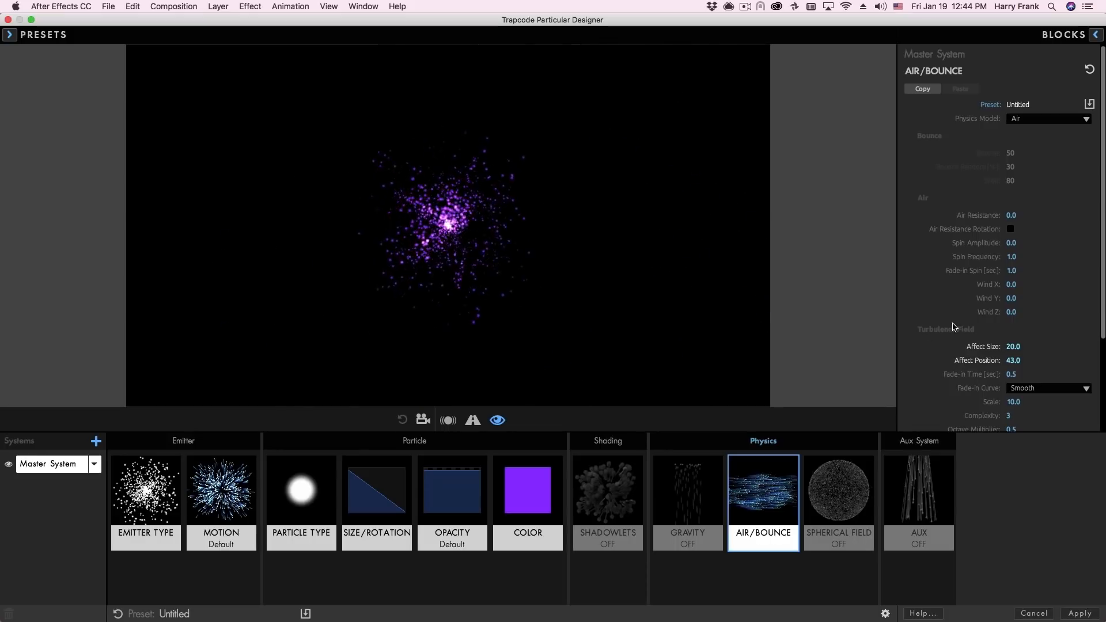